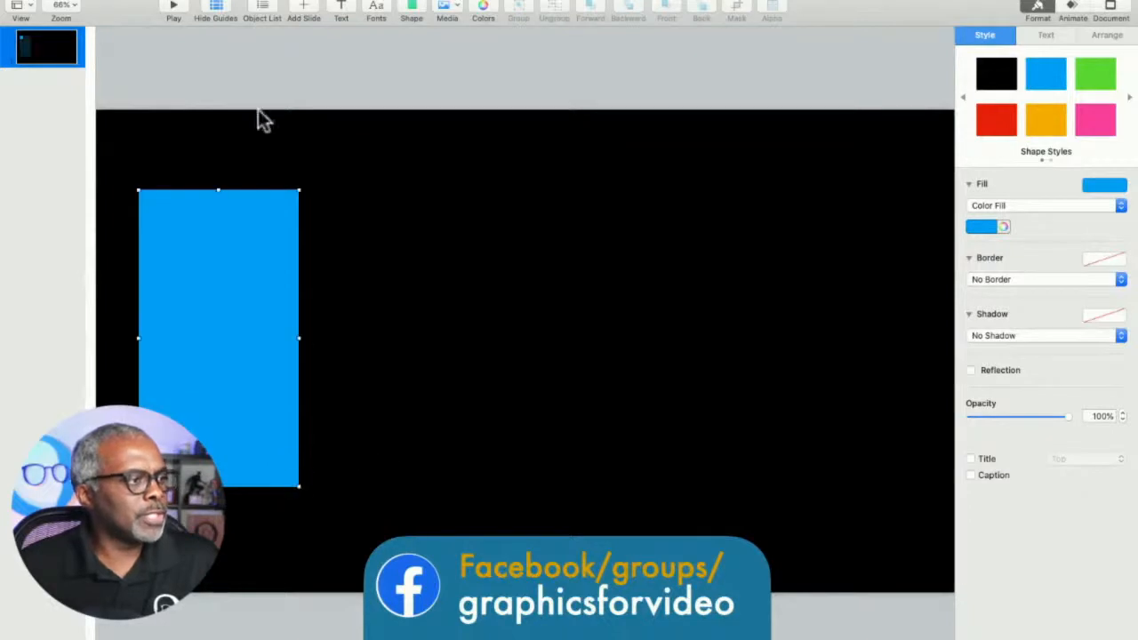
# Step: Move the blue rectangle closer to the slide's upper-left corner
pyautogui.click(249, 66)
pyautogui.click(185, 289)
pyautogui.moveTo(193, 283); pyautogui.dragTo(177, 236)
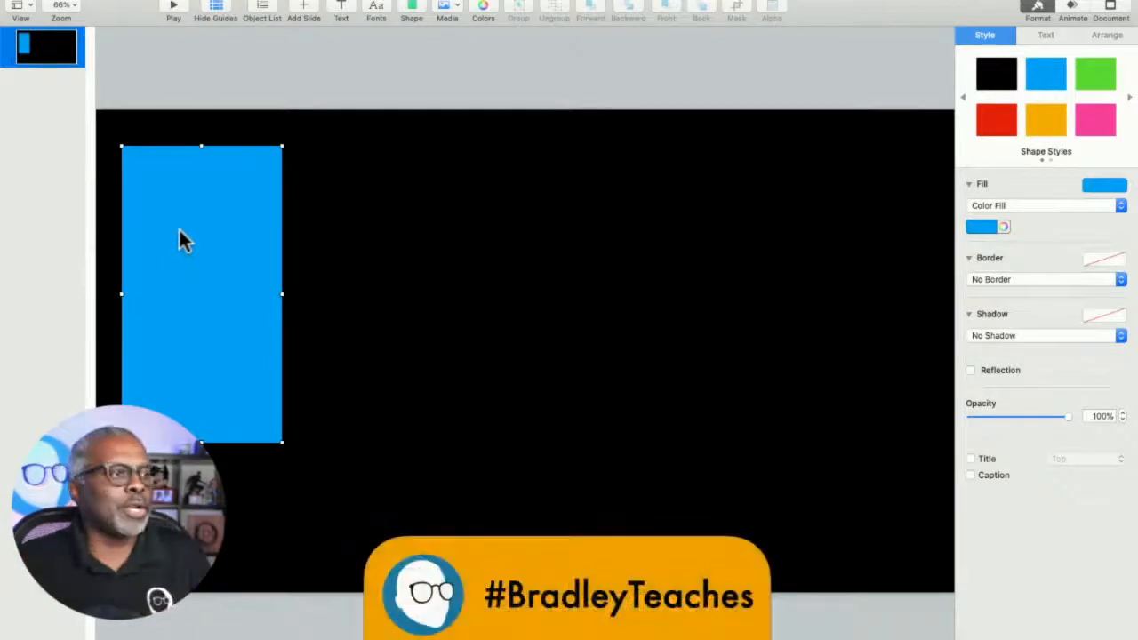
# Step: Insert a second square with the blue style and enlarge it to fill the space beside the first rectangle, matching its height
pyautogui.click(411, 11)
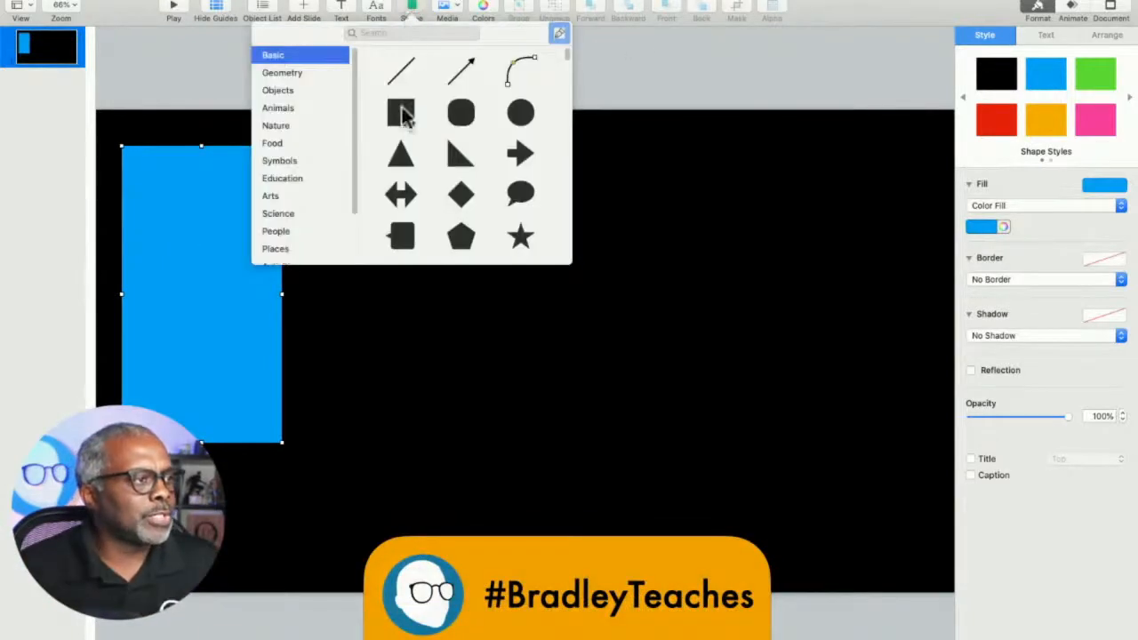
pyautogui.click(399, 109)
pyautogui.click(1045, 80)
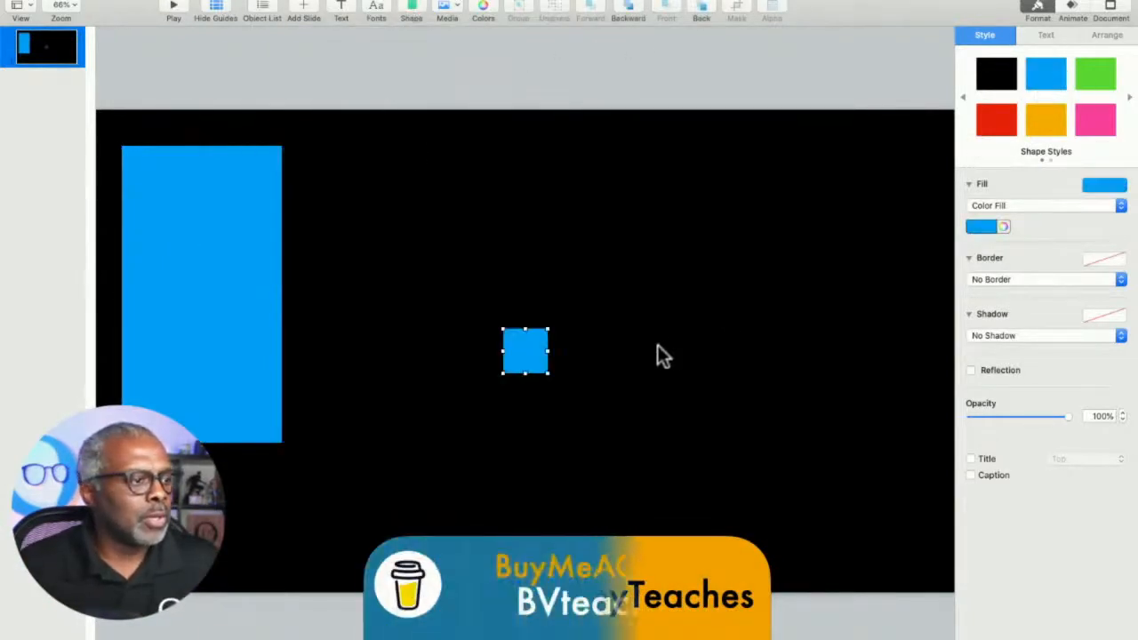
pyautogui.moveTo(534, 380); pyautogui.dragTo(922, 442)
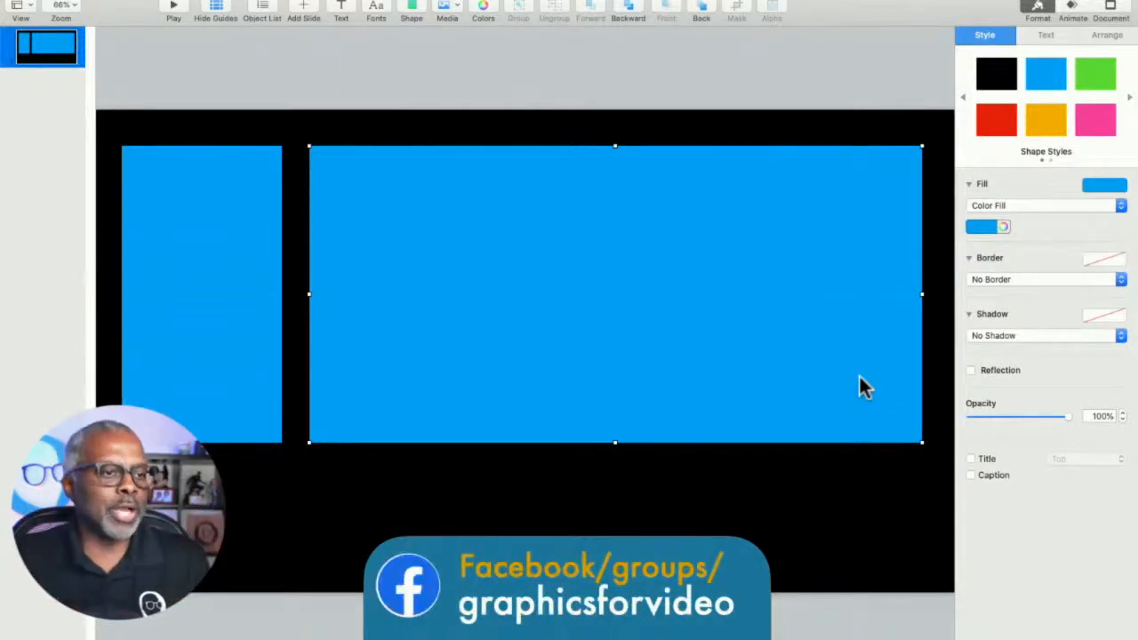
# Step: Narrow the large blue rectangle and shift both rectangles right, leaving a wide gap between them
pyautogui.moveTo(922, 294); pyautogui.dragTo(768, 289)
pyautogui.moveTo(627, 279); pyautogui.dragTo(748, 277)
pyautogui.moveTo(263, 296)
pyautogui.mouseDown()
pyautogui.moveTo(305, 293)
pyautogui.moveTo(276, 296)
pyautogui.mouseUp()
# Step: Move the large rectangle nearer the slide's right edge and widen the left rectangle until only a narrow gap remains
pyautogui.click(65, 9)
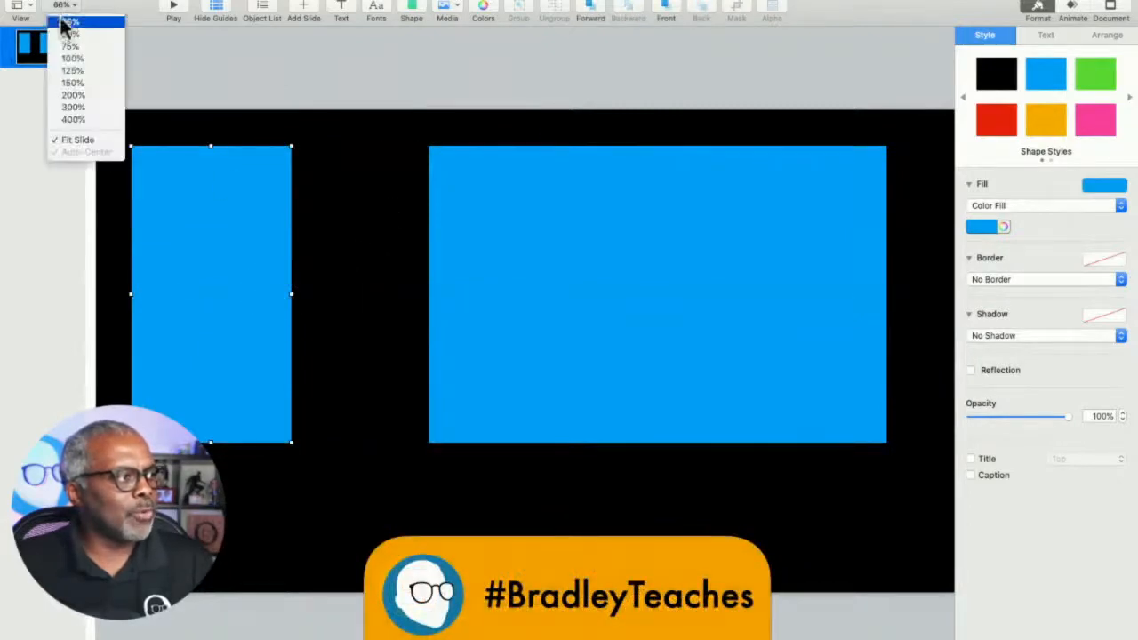
pyautogui.click(62, 38)
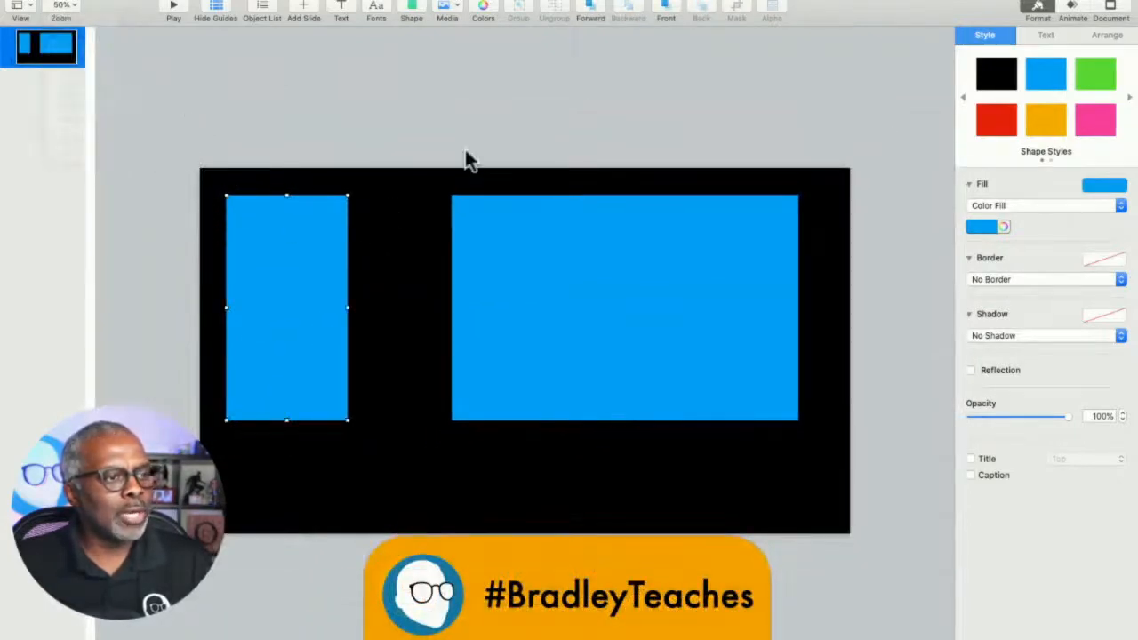
pyautogui.moveTo(731, 313); pyautogui.dragTo(753, 316)
pyautogui.click(325, 314)
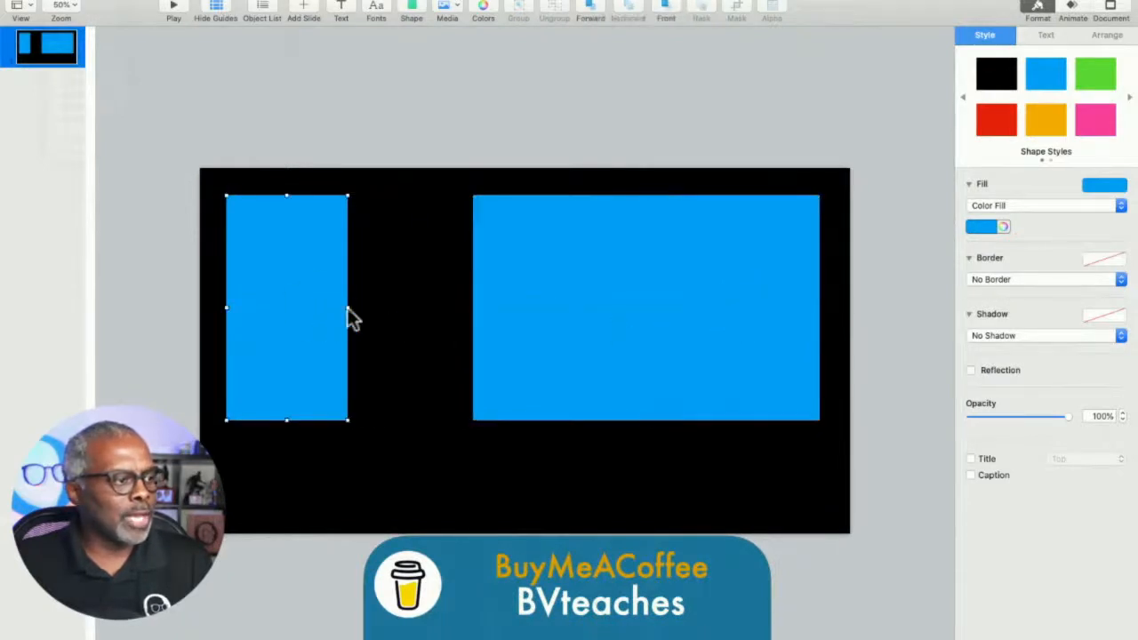
pyautogui.moveTo(347, 307); pyautogui.dragTo(439, 289)
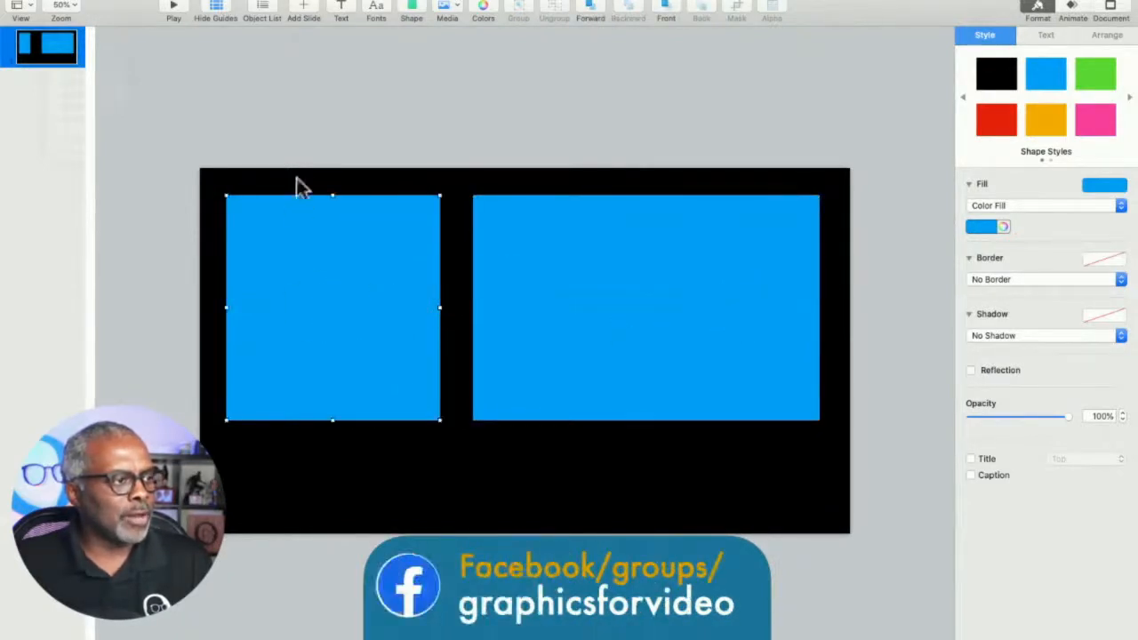
# Step: Lengthen both rectangles downward, then shorten them to a matching height that leaves a wide band free below
pyautogui.click(297, 181)
pyautogui.click(273, 277)
pyautogui.moveTo(332, 422); pyautogui.dragTo(320, 492)
pyautogui.click(526, 402)
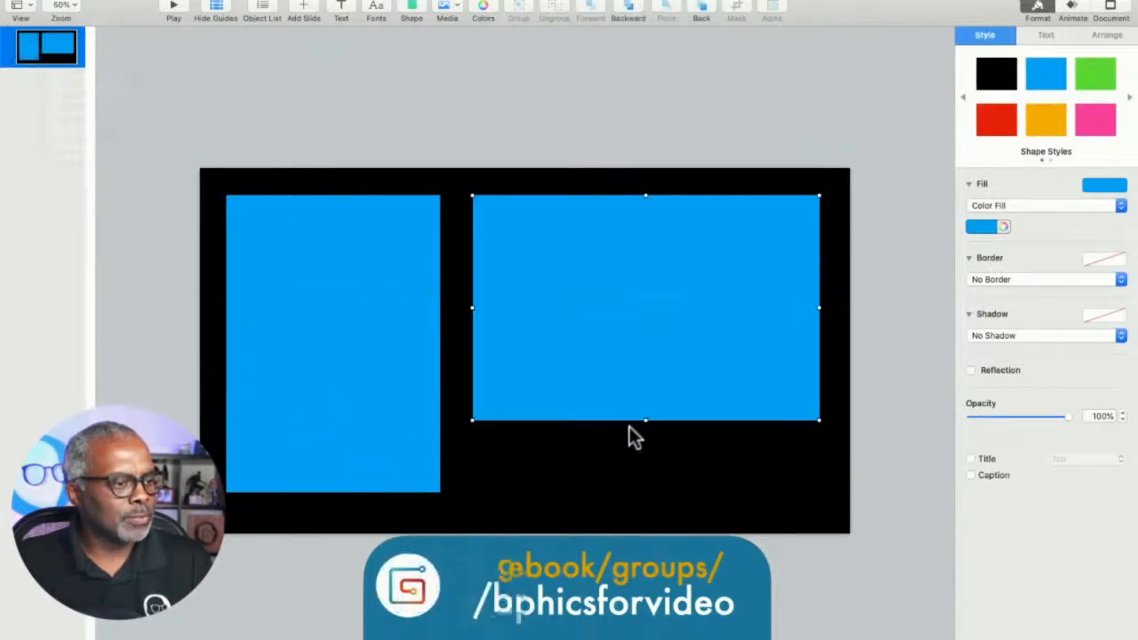
pyautogui.moveTo(646, 419); pyautogui.dragTo(638, 492)
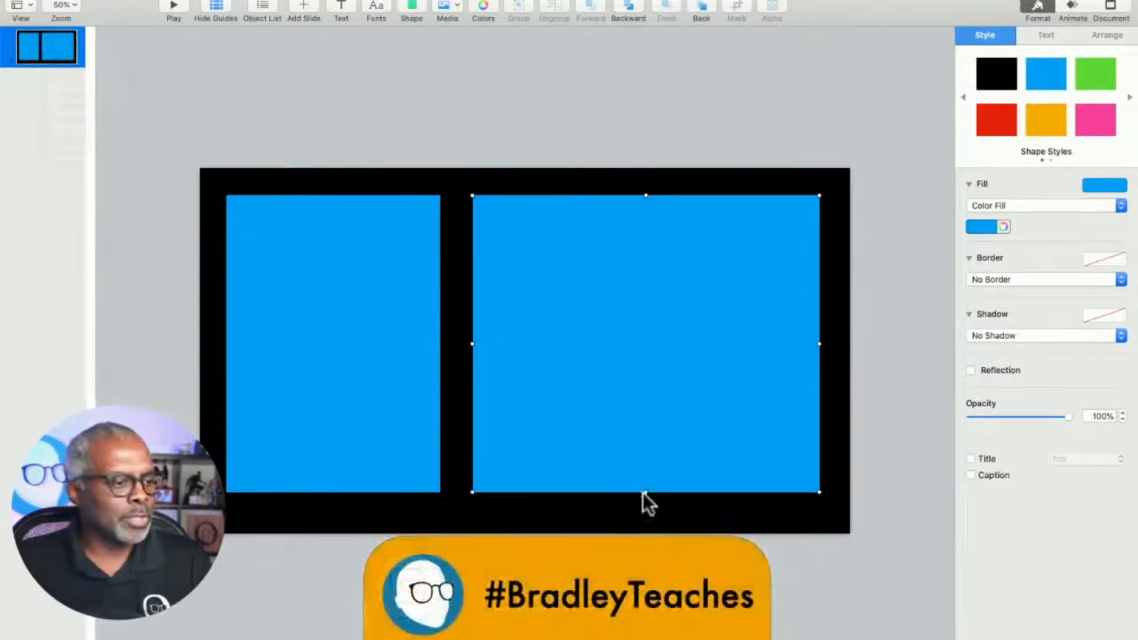
pyautogui.moveTo(643, 493); pyautogui.dragTo(654, 442)
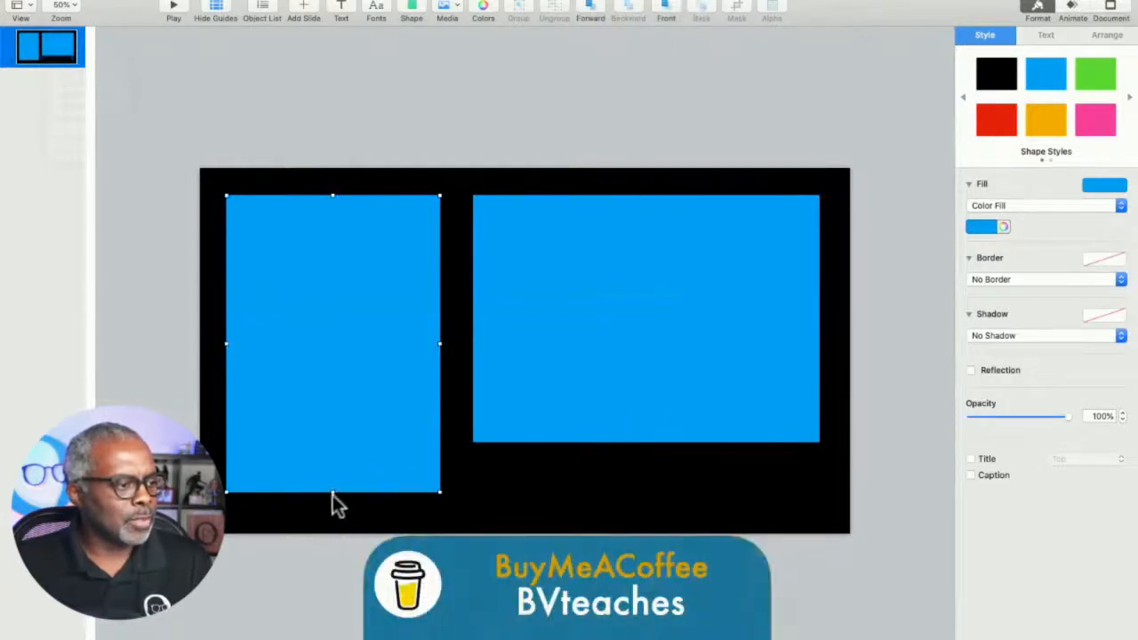
pyautogui.moveTo(332, 492); pyautogui.dragTo(346, 442)
# Step: Delete both blue rectangles from the slide
pyautogui.click(371, 105)
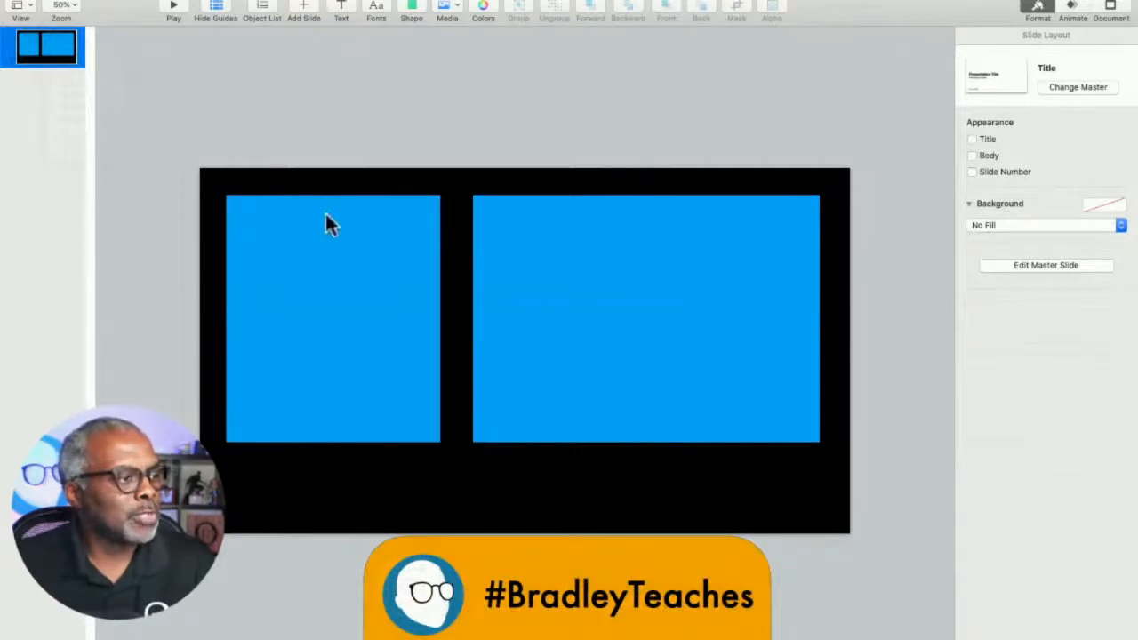
pyautogui.moveTo(286, 145); pyautogui.dragTo(808, 333)
pyautogui.press('Delete')
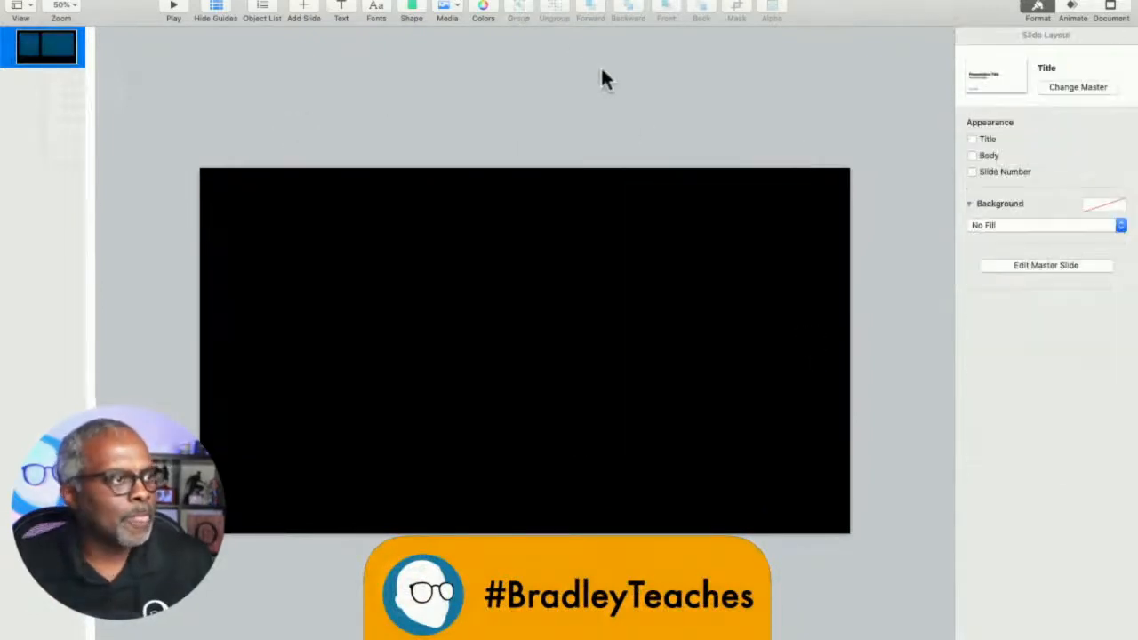
# Step: Insert a rounded rectangle, apply the blue style and enlarge it into a tall card on the slide's left side
pyautogui.click(412, 10)
pyautogui.click(457, 113)
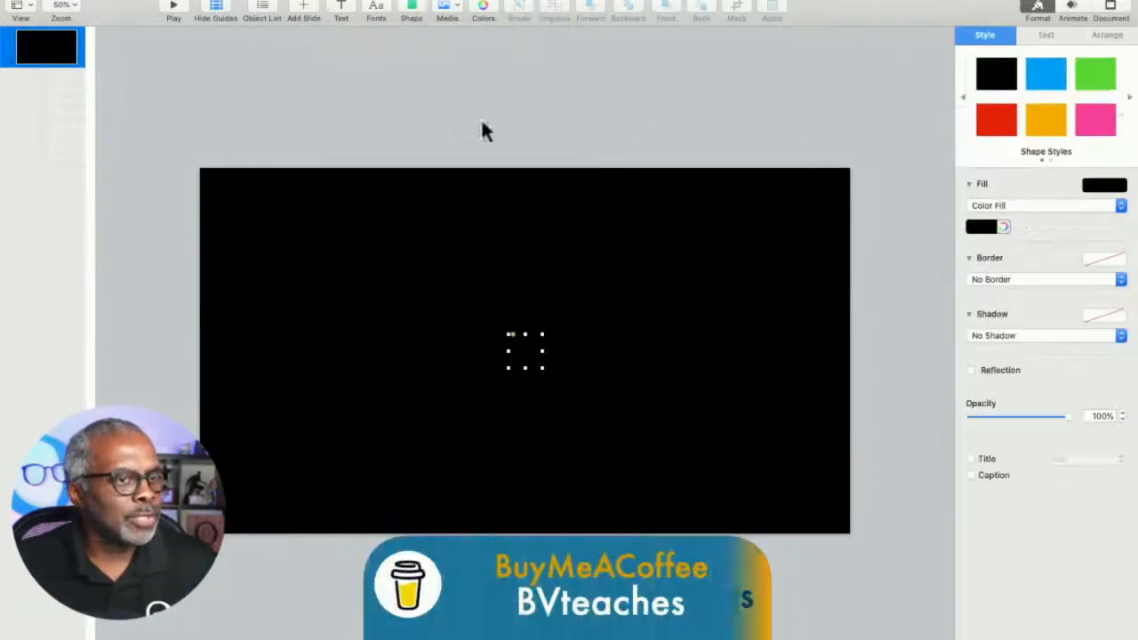
pyautogui.click(1044, 78)
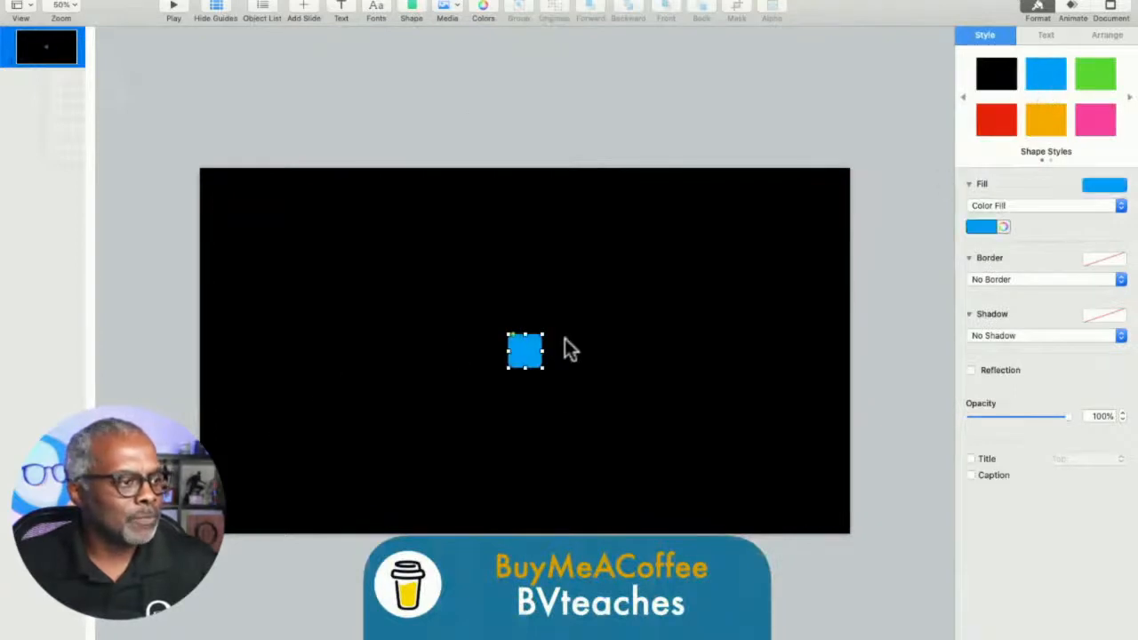
pyautogui.moveTo(531, 360); pyautogui.dragTo(425, 465)
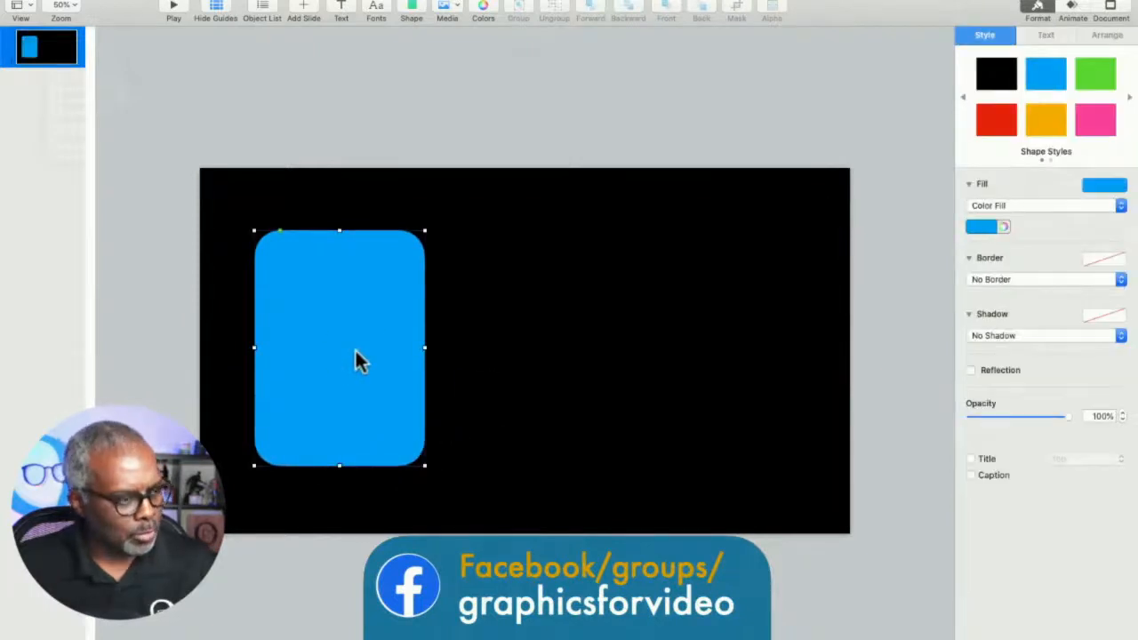
# Step: Duplicate the rounded card to its right, widen the copy to about twice the width, and move both cards up together
pyautogui.moveTo(356, 354); pyautogui.dragTo(536, 374)
pyautogui.moveTo(620, 348); pyautogui.dragTo(804, 352)
pyautogui.click(246, 218)
pyautogui.moveTo(246, 222); pyautogui.dragTo(543, 373)
pyautogui.moveTo(579, 412); pyautogui.dragTo(564, 382)
pyautogui.click(476, 132)
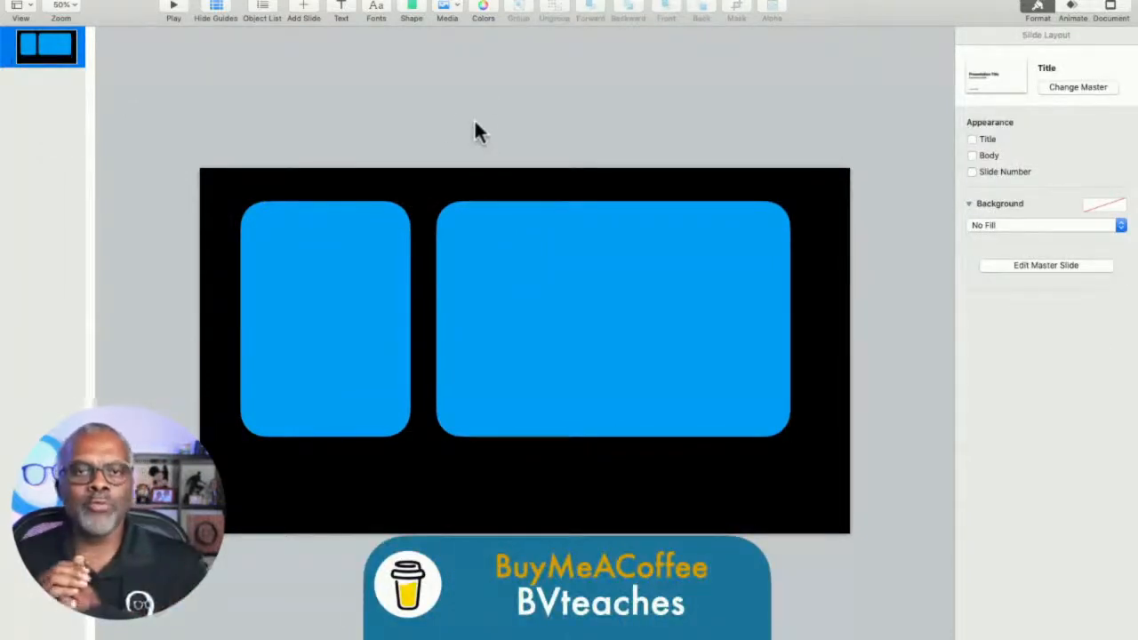
pyautogui.click(244, 318)
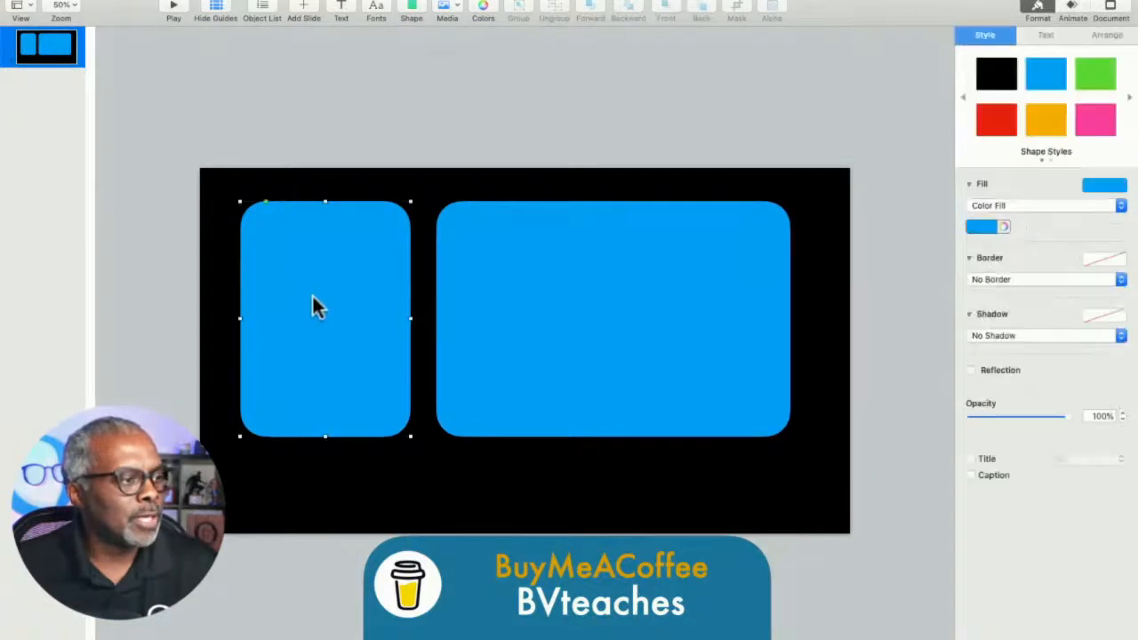
pyautogui.click(409, 11)
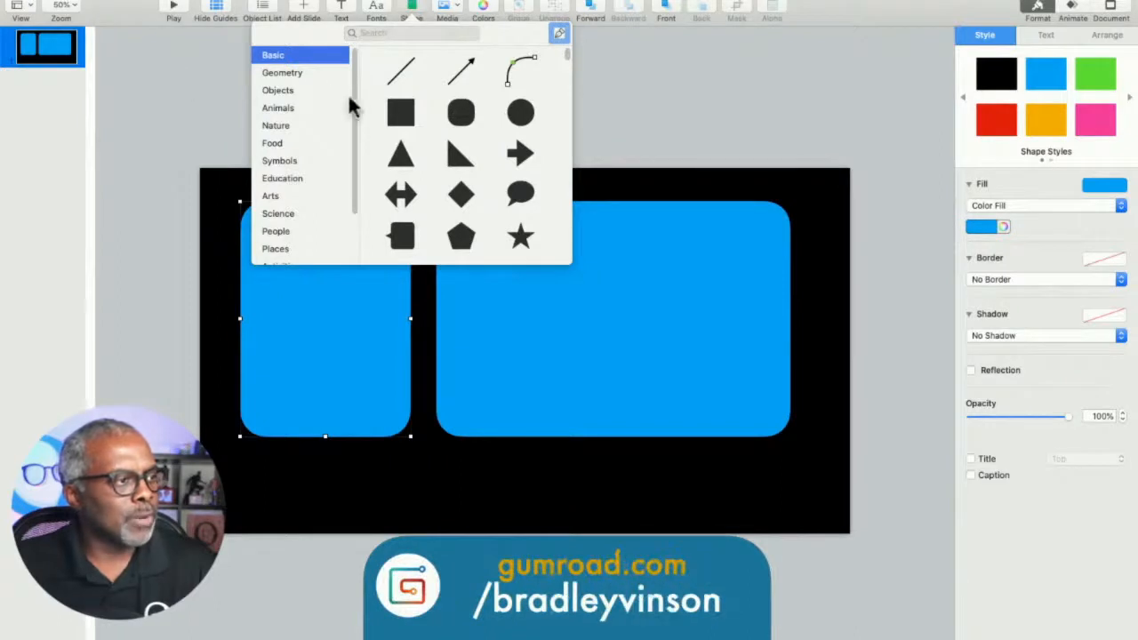
pyautogui.click(346, 132)
pyautogui.click(323, 249)
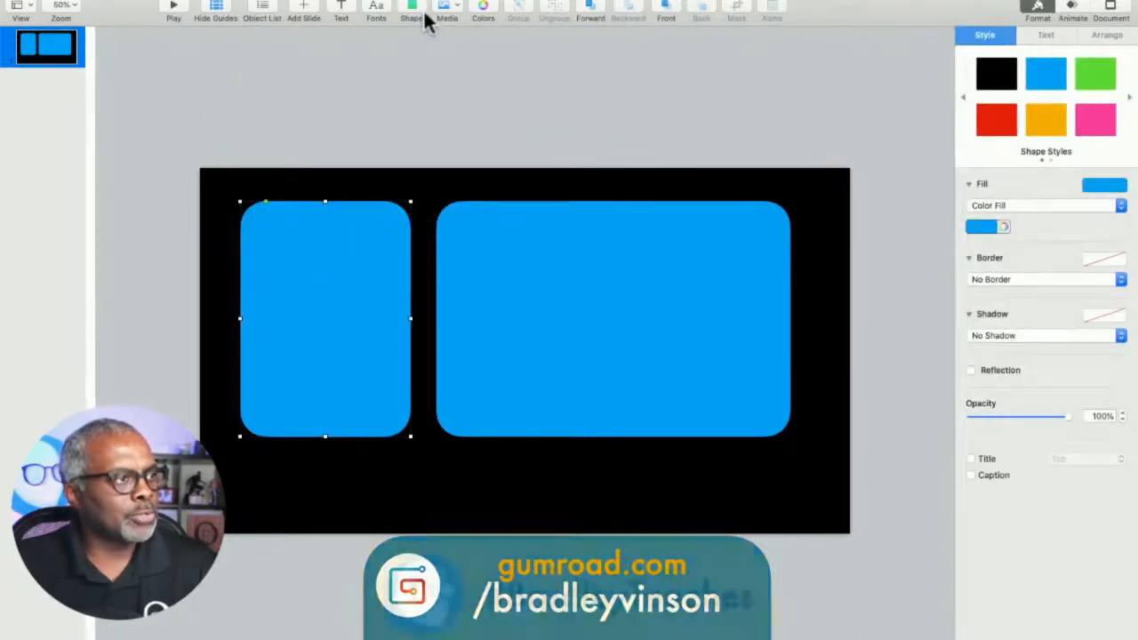
# Step: Insert a green square, align it to the left card's upper-right corner and enlarge it inward over that corner
pyautogui.click(411, 13)
pyautogui.click(401, 113)
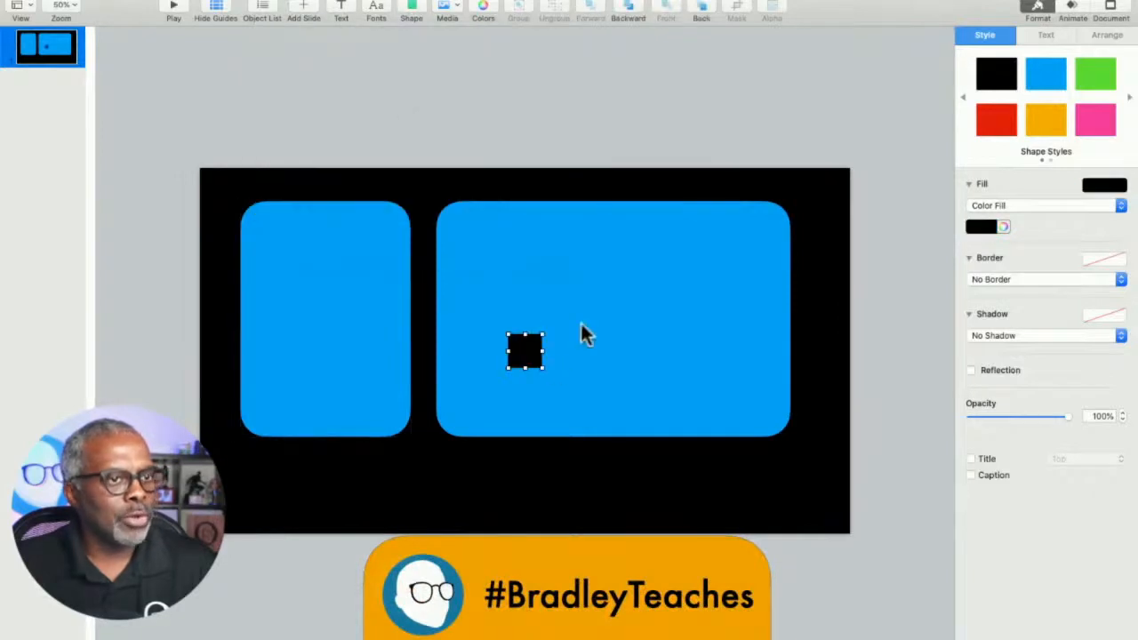
pyautogui.click(1095, 78)
pyautogui.moveTo(539, 359); pyautogui.dragTo(401, 225)
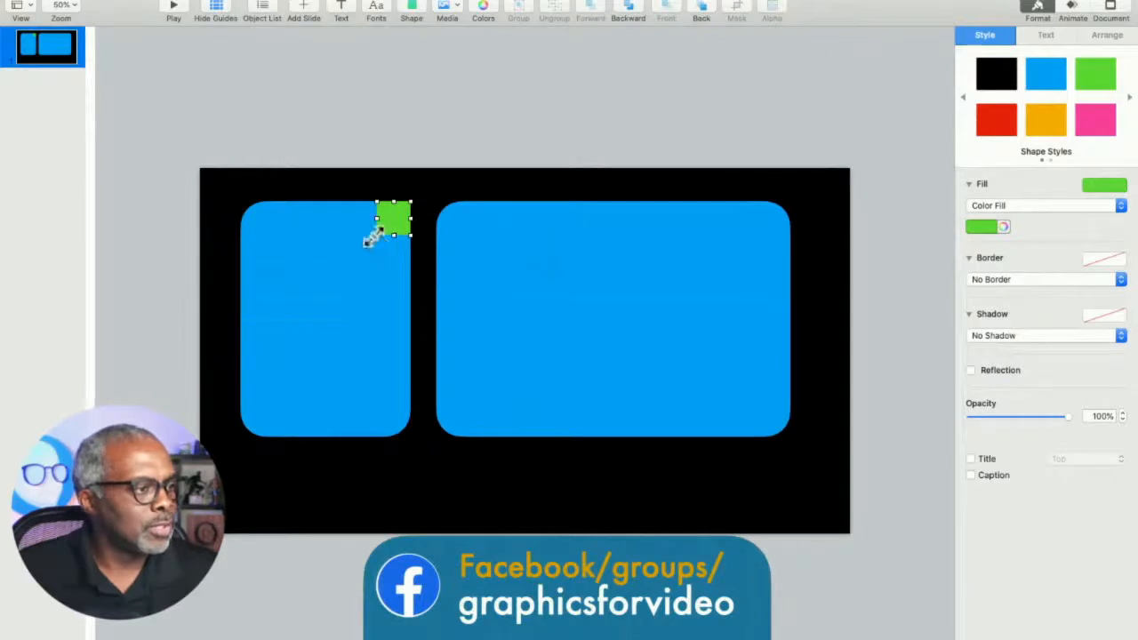
pyautogui.moveTo(377, 235); pyautogui.dragTo(289, 294)
pyautogui.click(259, 149)
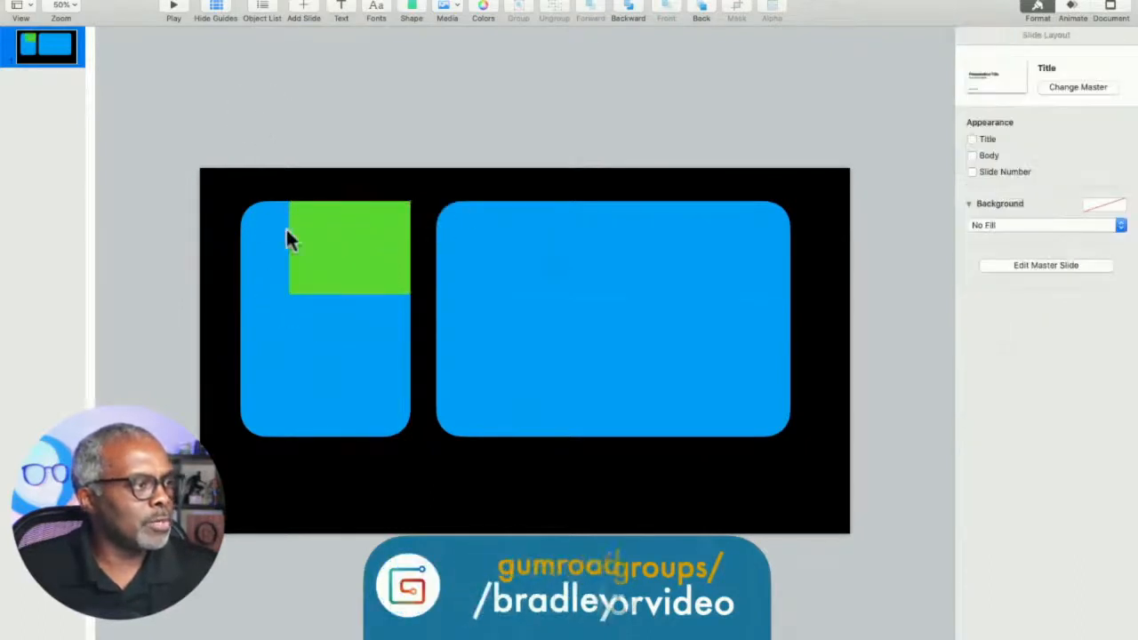
# Step: Duplicate the green rectangle and align the copy over the left card's lower-left corner
pyautogui.click(336, 264)
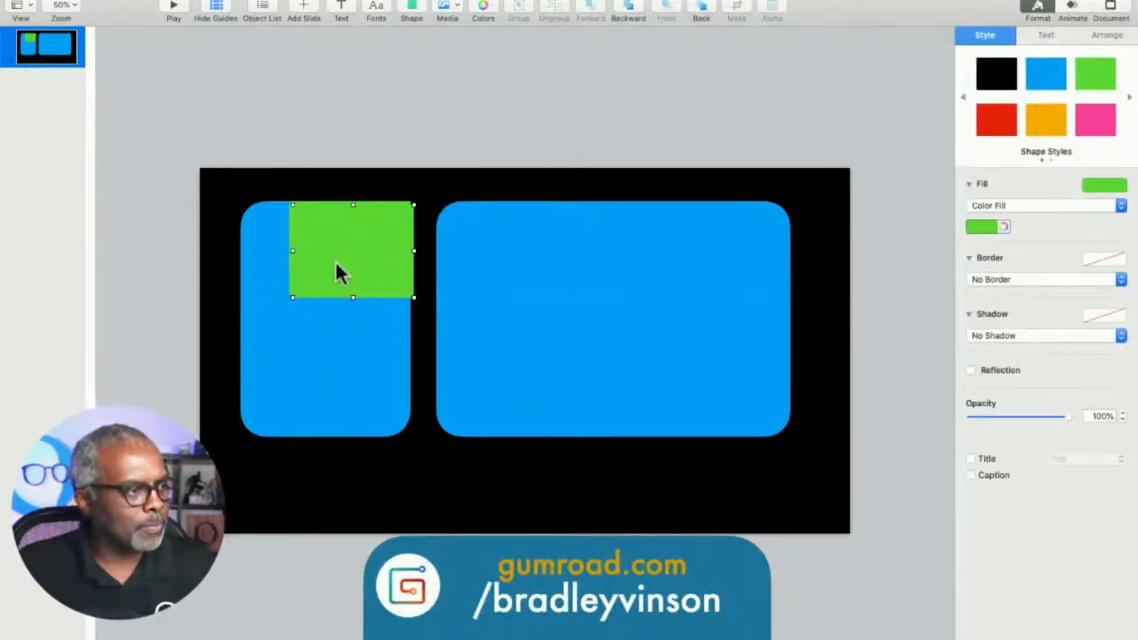
pyautogui.moveTo(340, 269); pyautogui.dragTo(302, 401)
pyautogui.click(169, 168)
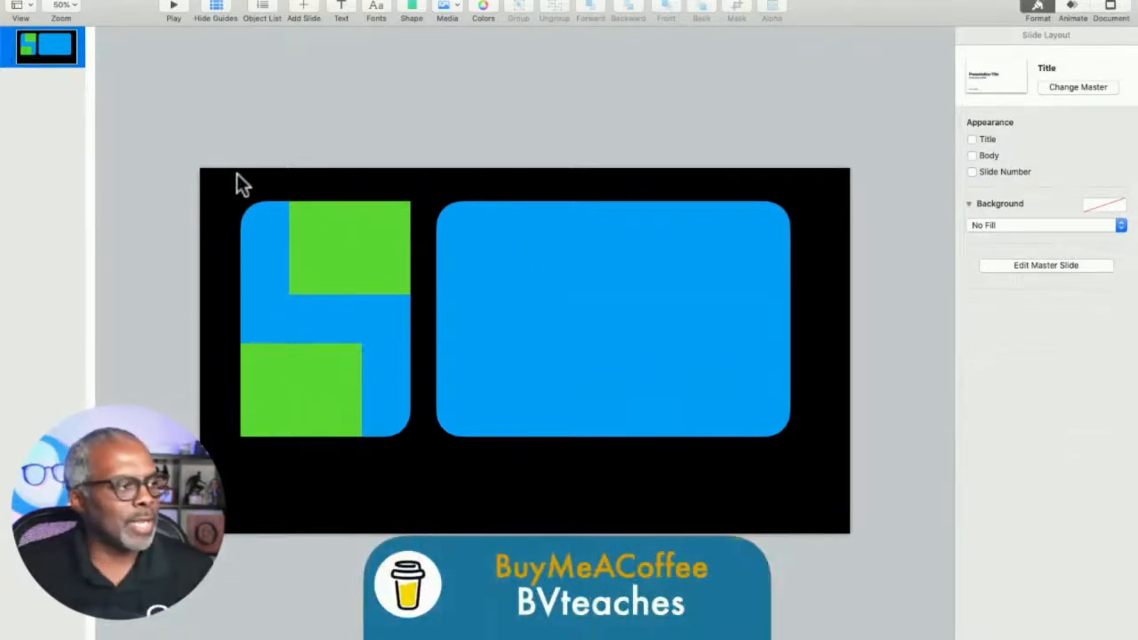
# Step: Unite the left blue card and its two green rectangles into one shape with two squared corners
pyautogui.moveTo(222, 176); pyautogui.dragTo(418, 462)
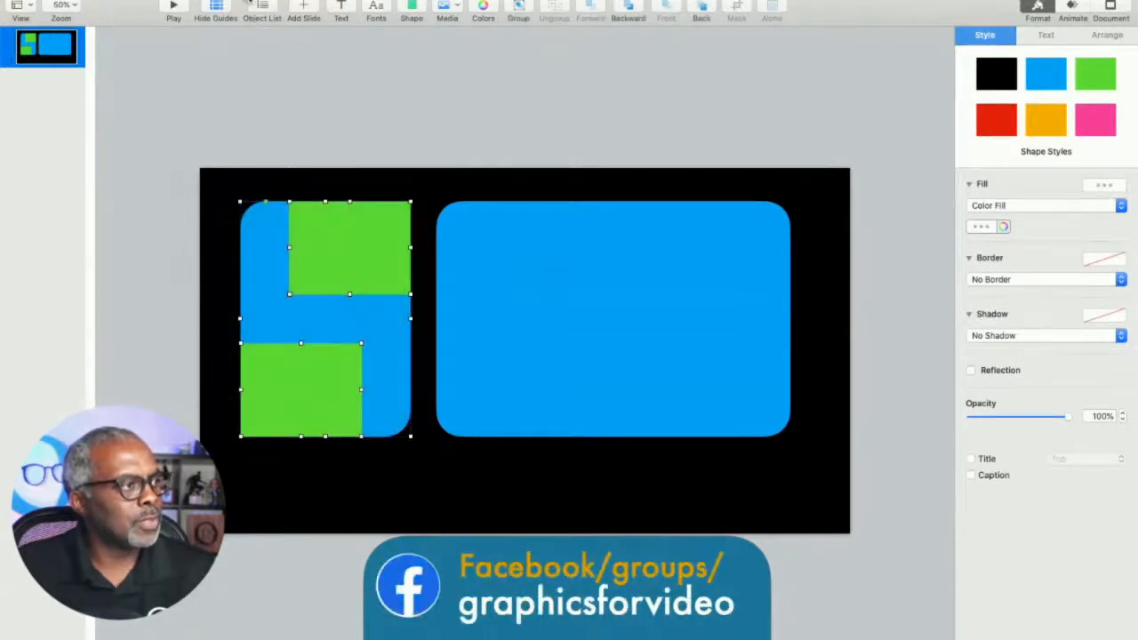
pyautogui.click(253, 2)
pyautogui.moveTo(255, 47)
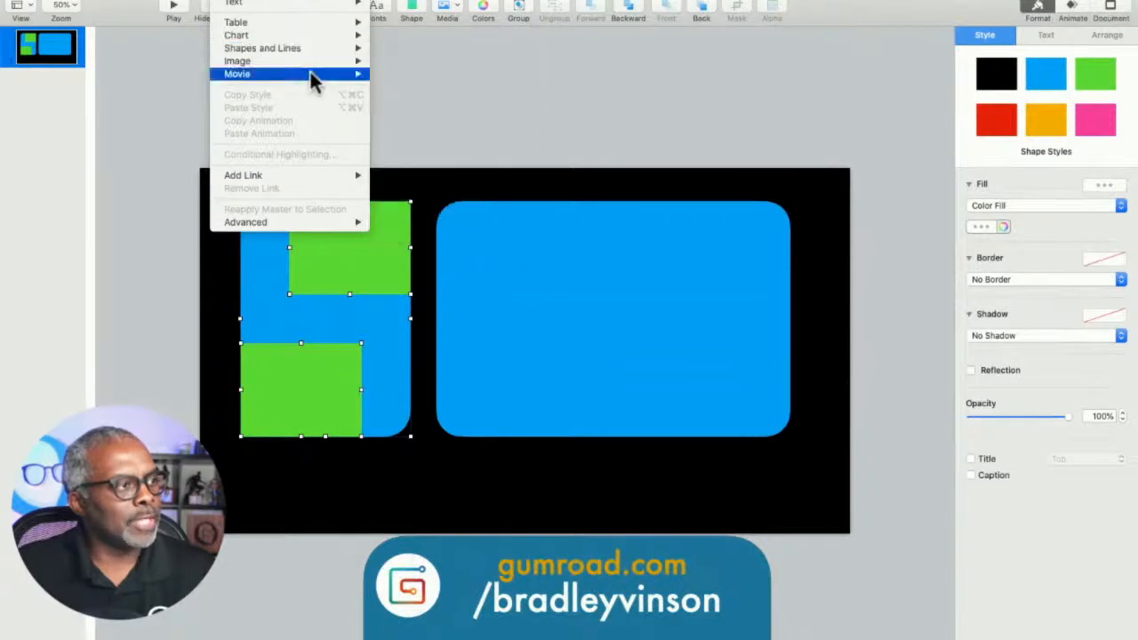
pyautogui.click(421, 117)
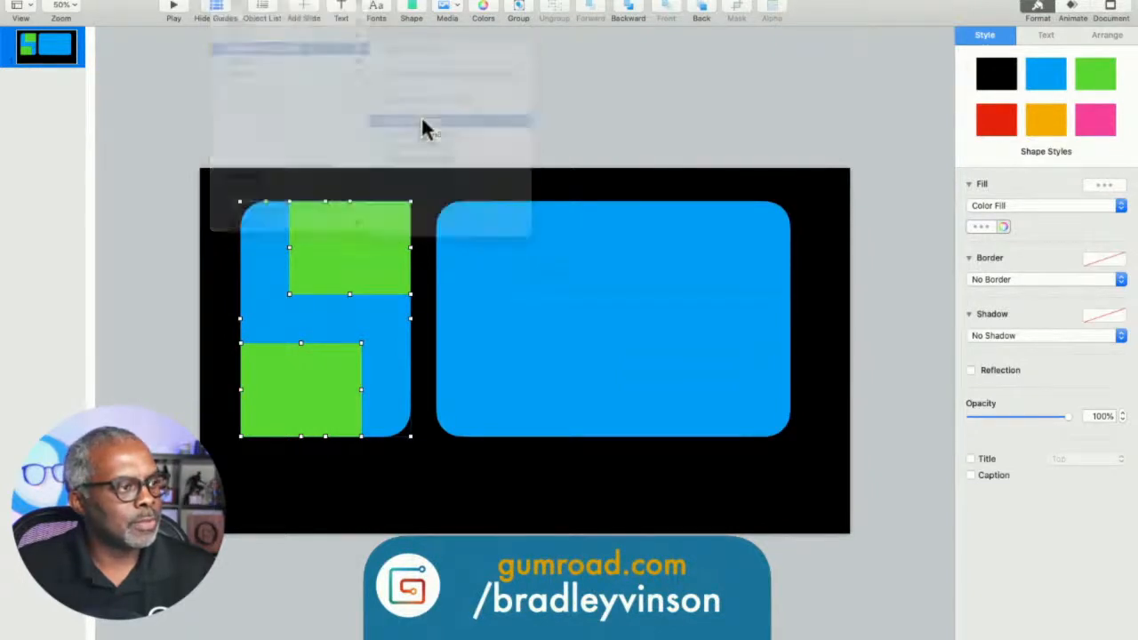
pyautogui.click(344, 102)
# Step: Move the united left card slightly down and shift the right card so their upper and lower edges align
pyautogui.moveTo(338, 333)
pyautogui.mouseDown()
pyautogui.moveTo(339, 406)
pyautogui.moveTo(343, 336)
pyautogui.mouseUp()
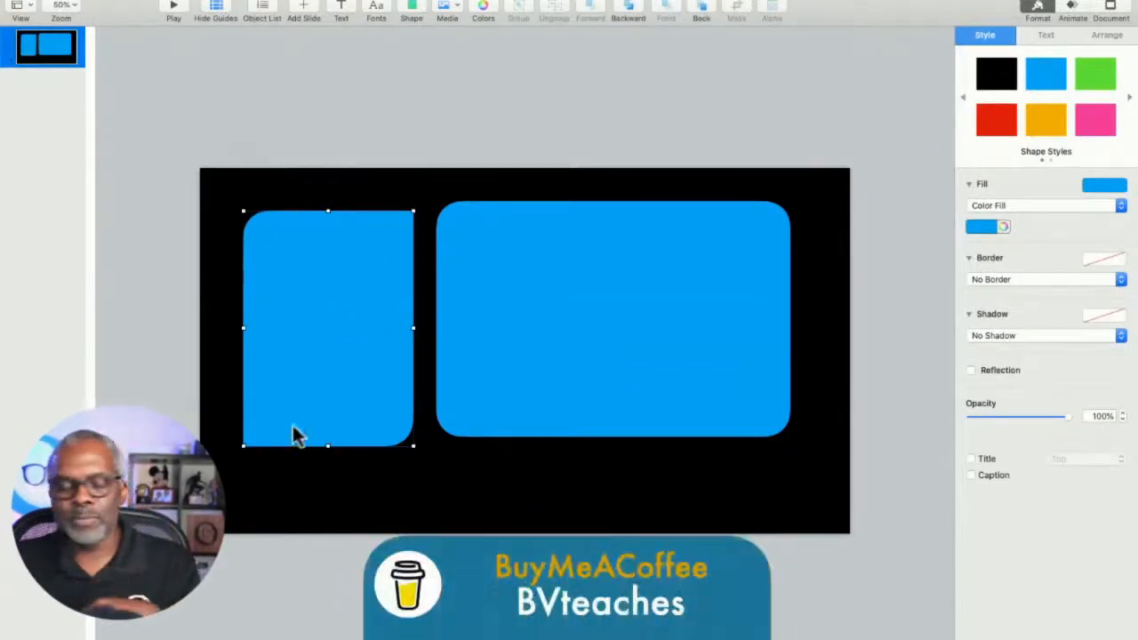
pyautogui.click(597, 77)
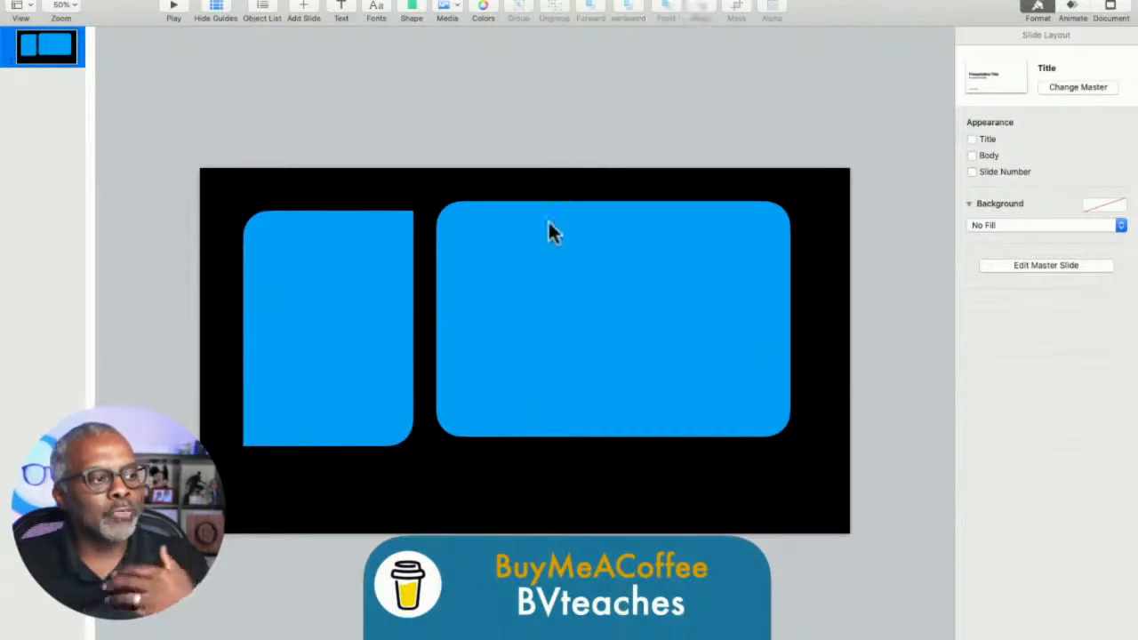
pyautogui.moveTo(544, 242); pyautogui.dragTo(554, 258)
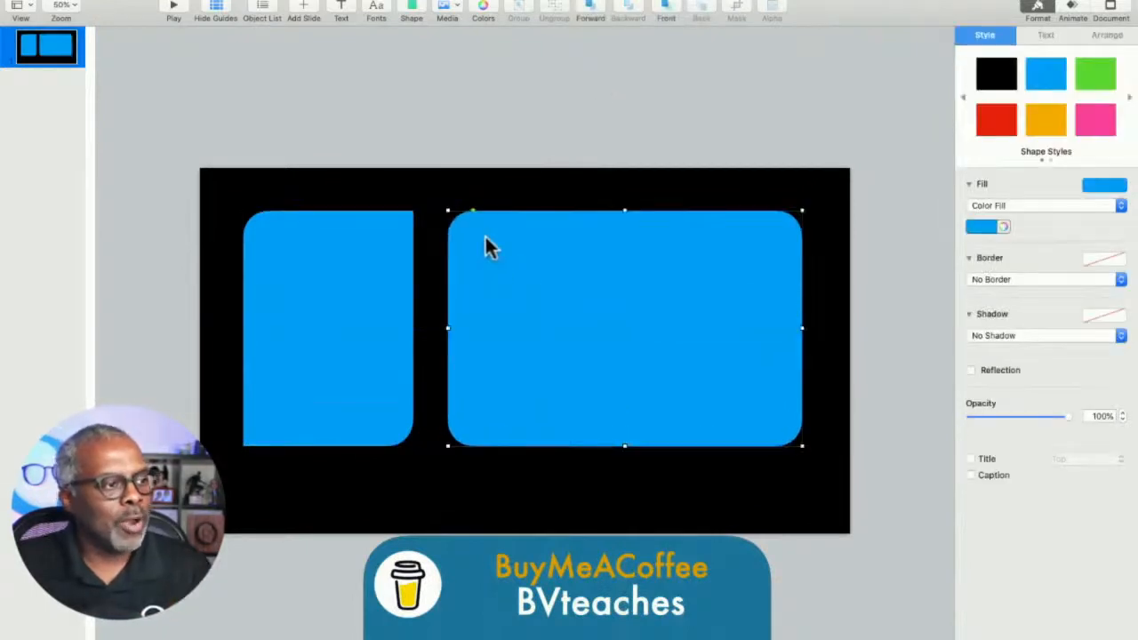
# Step: Insert a green square at the right card's upper-left corner and enlarge it inward over that corner
pyautogui.click(412, 11)
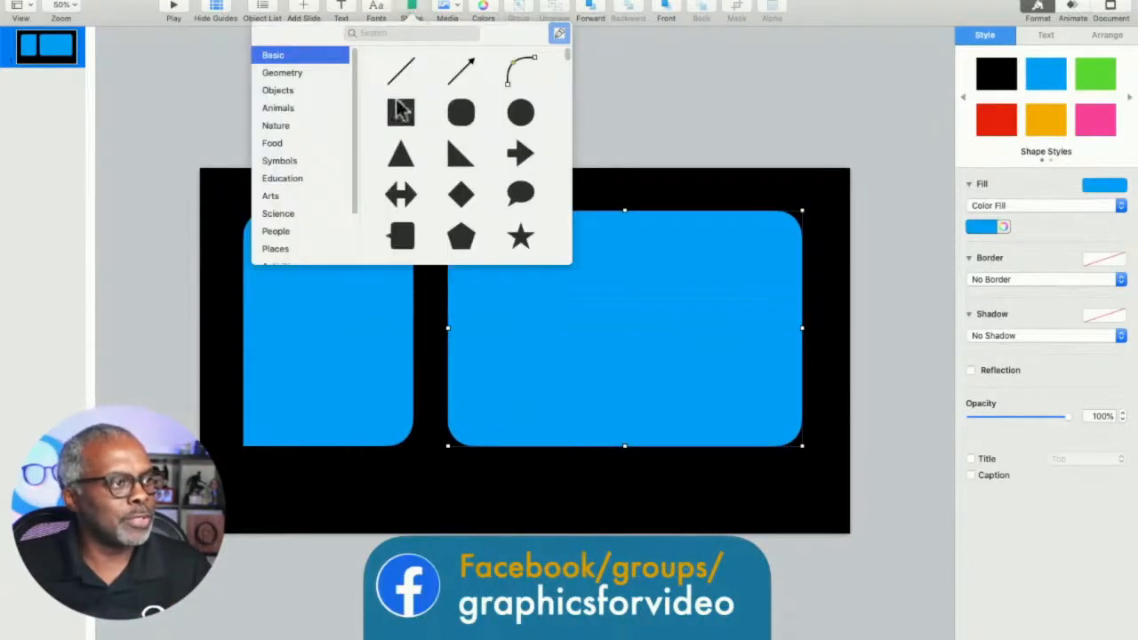
pyautogui.click(400, 111)
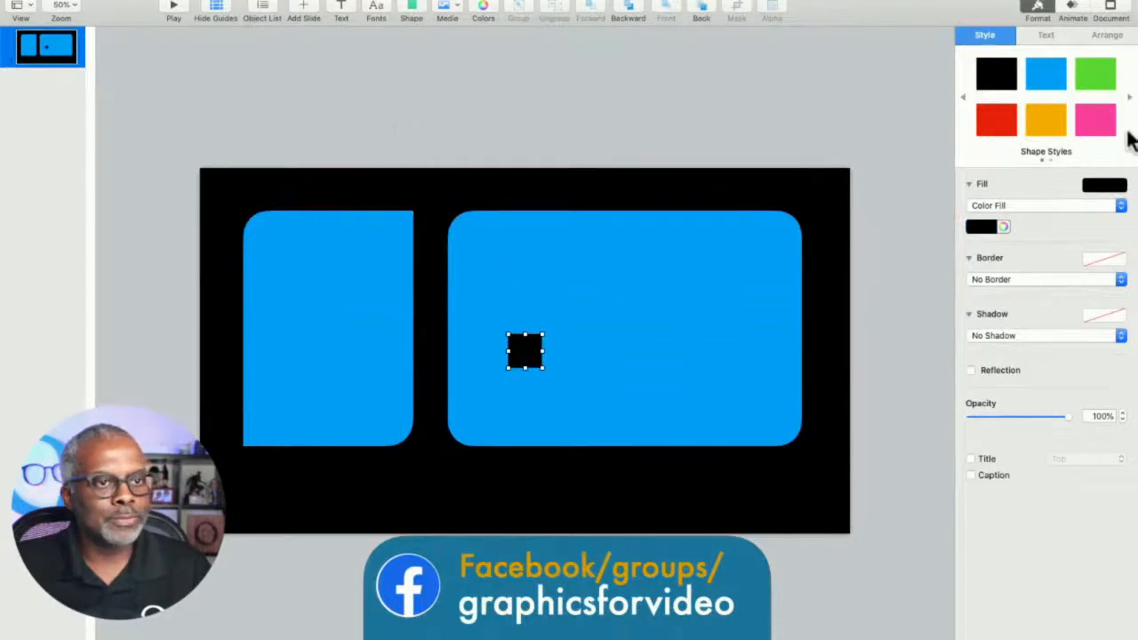
pyautogui.click(1095, 74)
pyautogui.moveTo(529, 350); pyautogui.dragTo(613, 350)
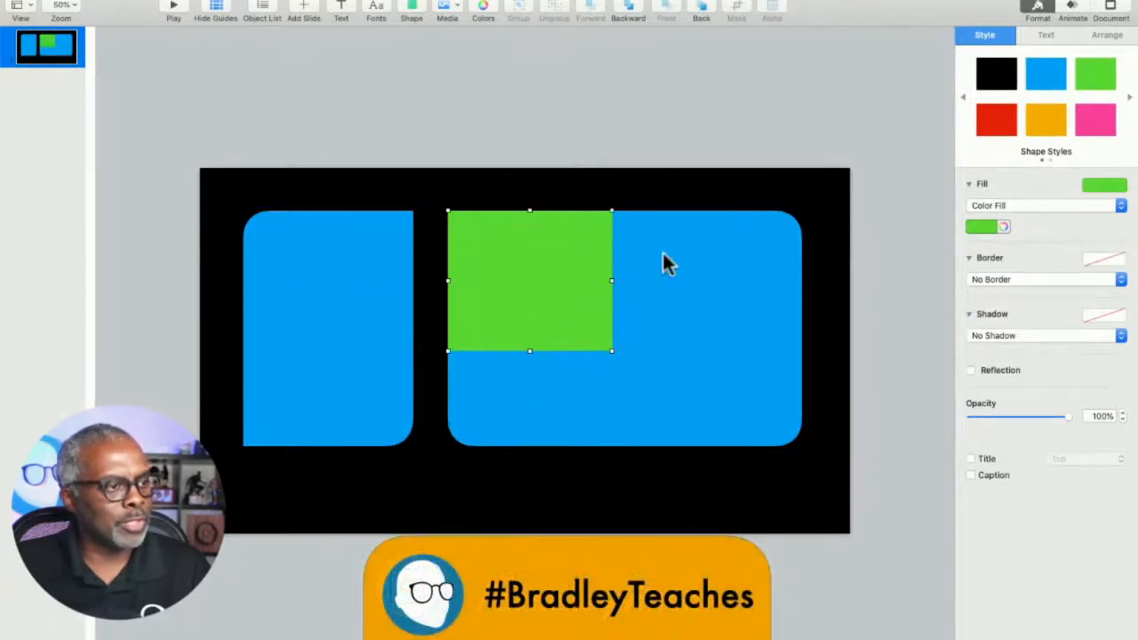
# Step: Unite the green rectangle with the right blue card and move the united card back level with the left card
pyautogui.click(515, 127)
pyautogui.moveTo(460, 102); pyautogui.dragTo(627, 381)
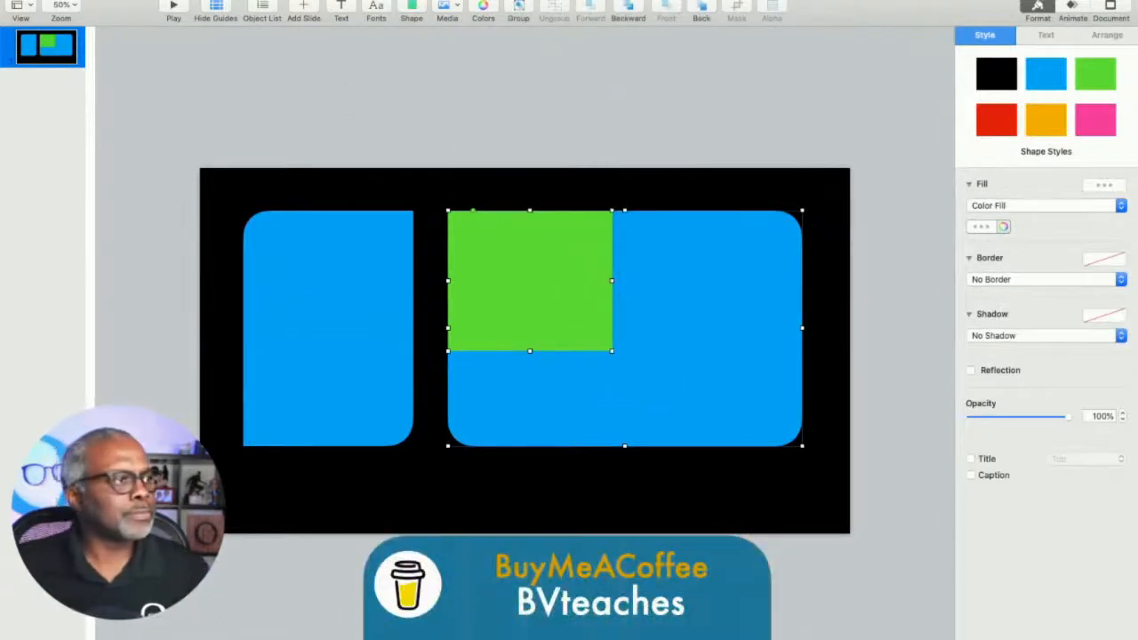
pyautogui.click(271, 0)
pyautogui.moveTo(229, 0)
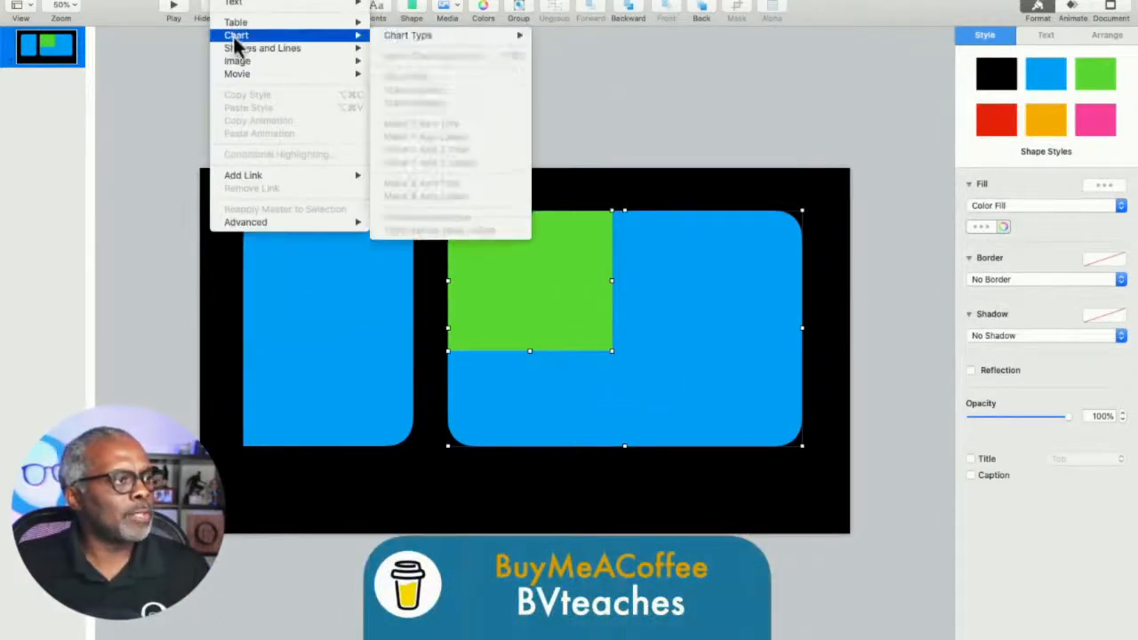
pyautogui.moveTo(236, 49)
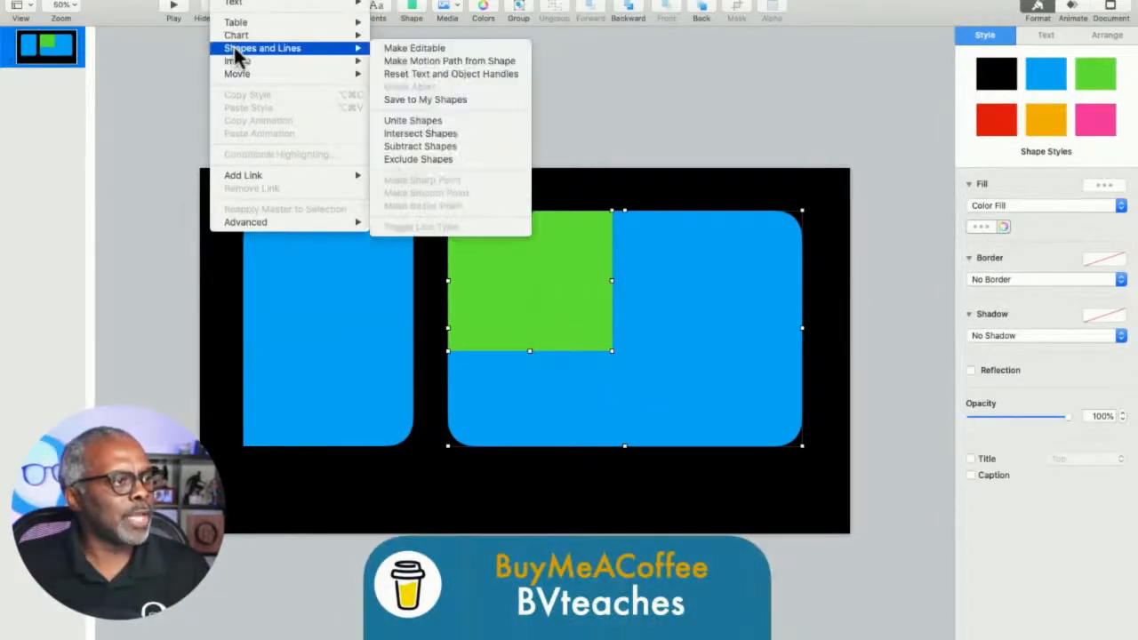
pyautogui.click(387, 120)
pyautogui.click(545, 112)
pyautogui.moveTo(471, 262)
pyautogui.mouseDown()
pyautogui.moveTo(477, 279)
pyautogui.moveTo(473, 247)
pyautogui.mouseUp()
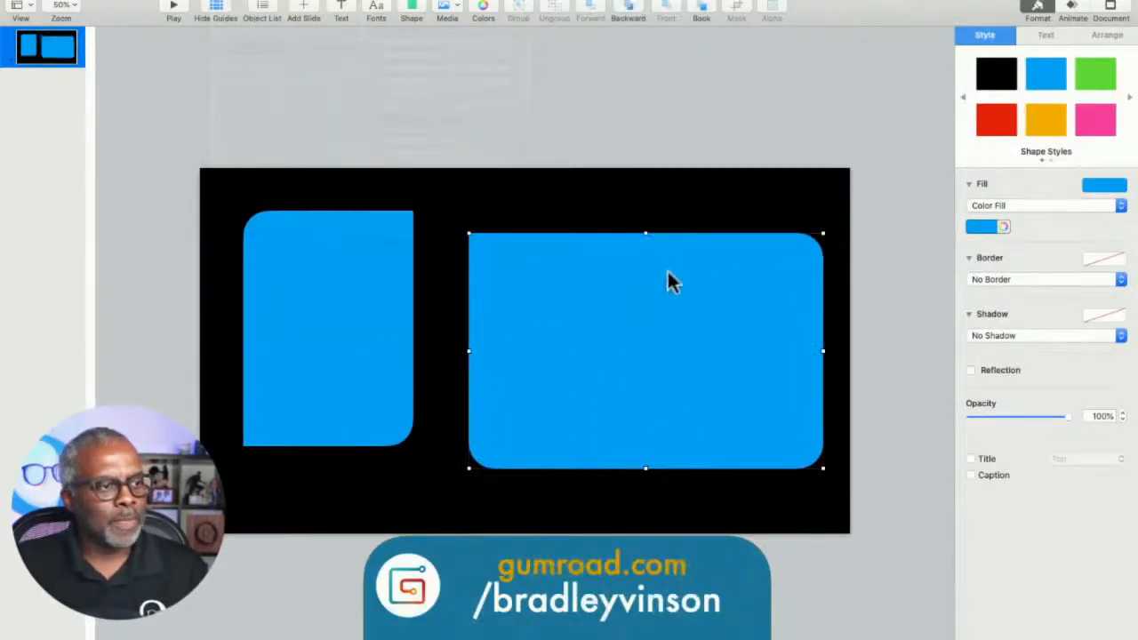
pyautogui.moveTo(646, 297); pyautogui.dragTo(627, 280)
pyautogui.click(483, 105)
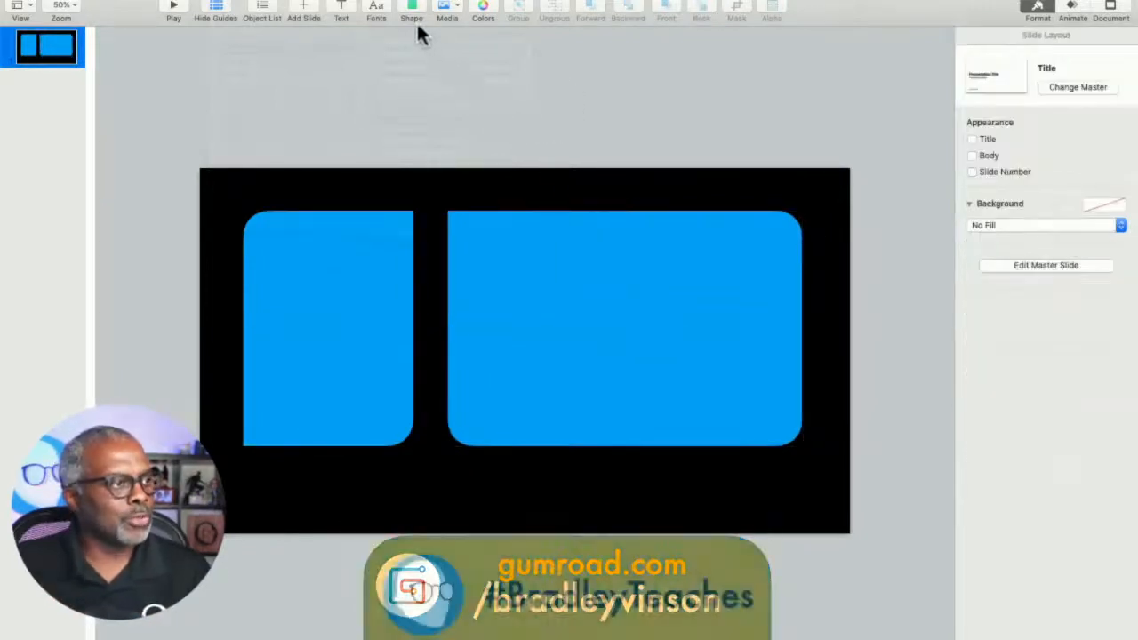
# Step: Insert a green circle and enlarge it into a wide ellipse overlapping the right card's lower edge
pyautogui.click(414, 12)
pyautogui.click(518, 115)
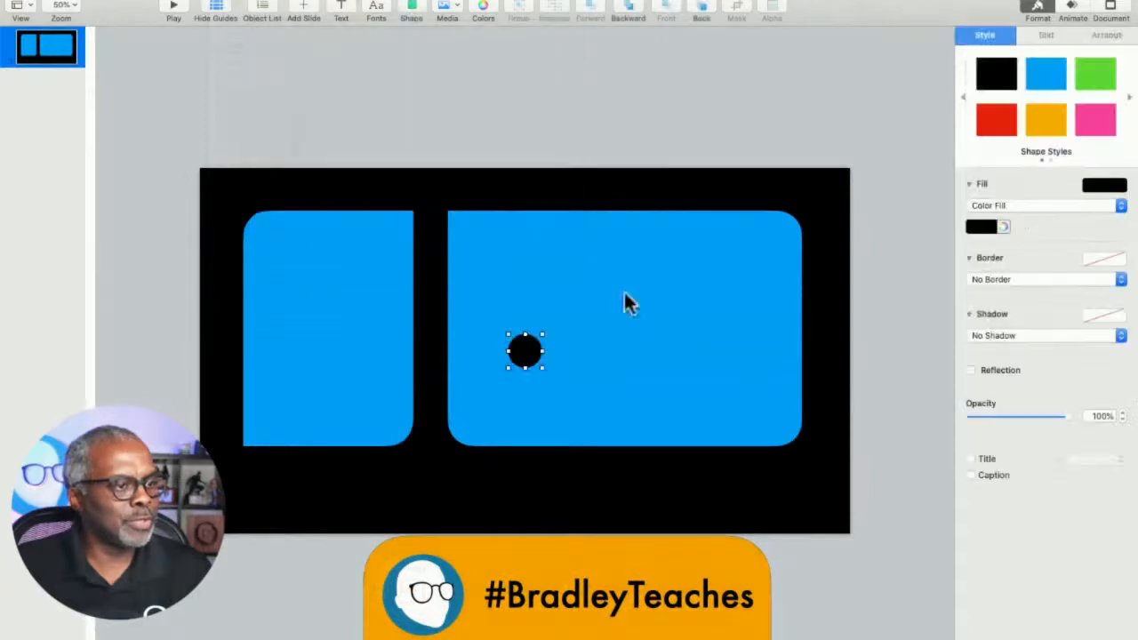
pyautogui.click(1093, 75)
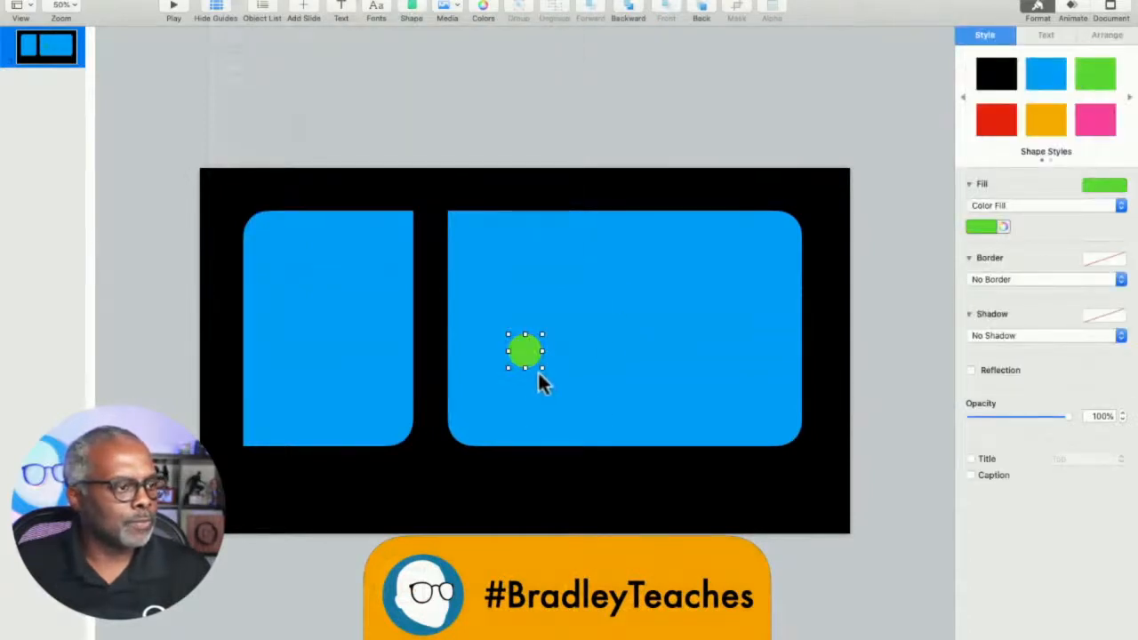
pyautogui.moveTo(542, 368); pyautogui.dragTo(717, 508)
pyautogui.moveTo(625, 408)
pyautogui.mouseDown()
pyautogui.moveTo(666, 406)
pyautogui.moveTo(620, 409)
pyautogui.mouseUp()
# Step: Subtract the green ellipse from the right blue card to cut an arch out of its lower edge
pyautogui.click(516, 191)
pyautogui.moveTo(655, 397); pyautogui.dragTo(655, 395)
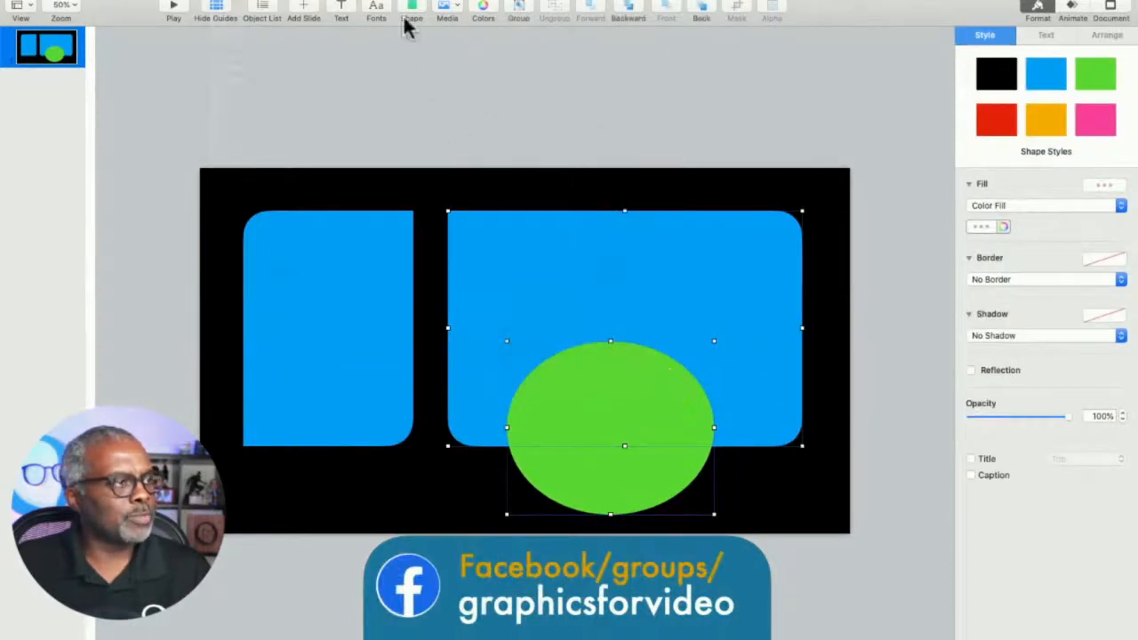
pyautogui.click(273, 0)
pyautogui.moveTo(244, 46)
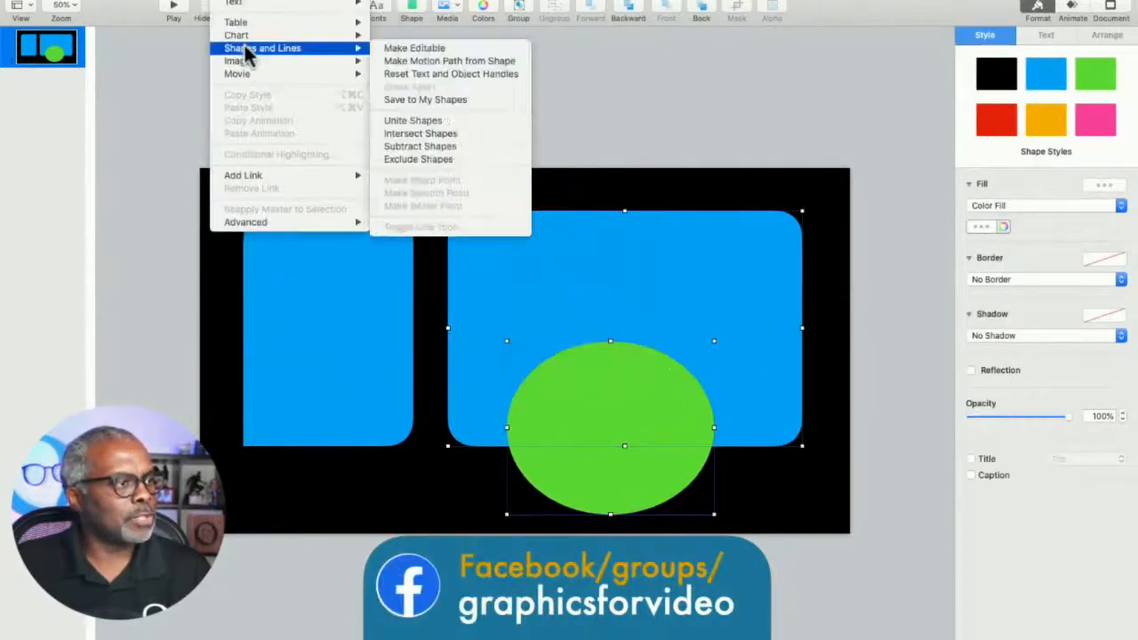
pyautogui.click(404, 147)
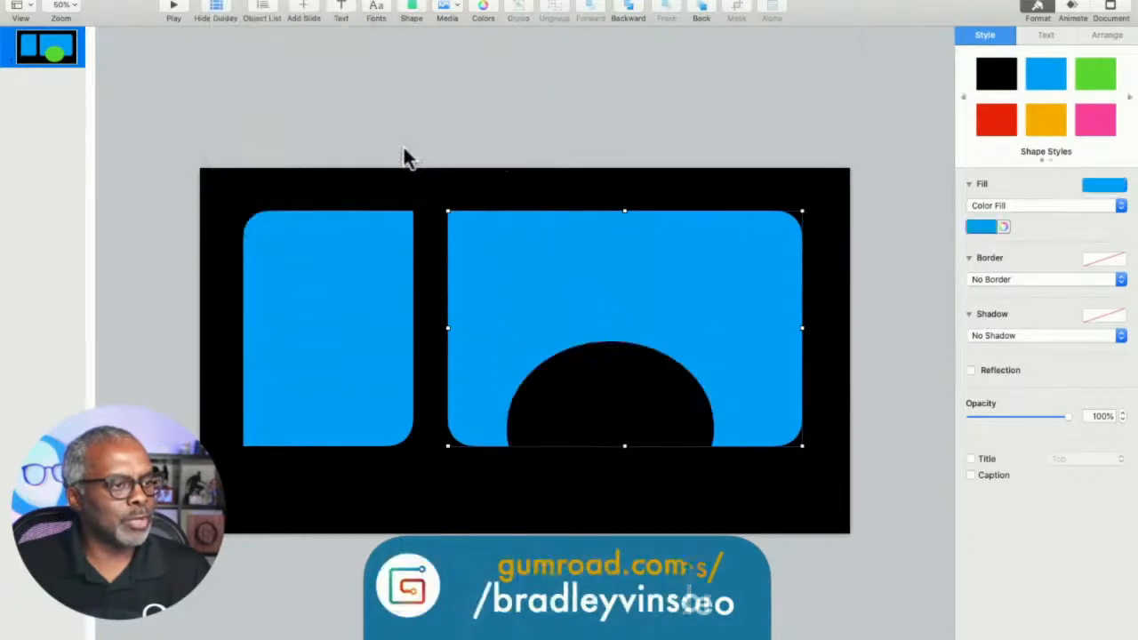
pyautogui.click(589, 150)
pyautogui.click(745, 406)
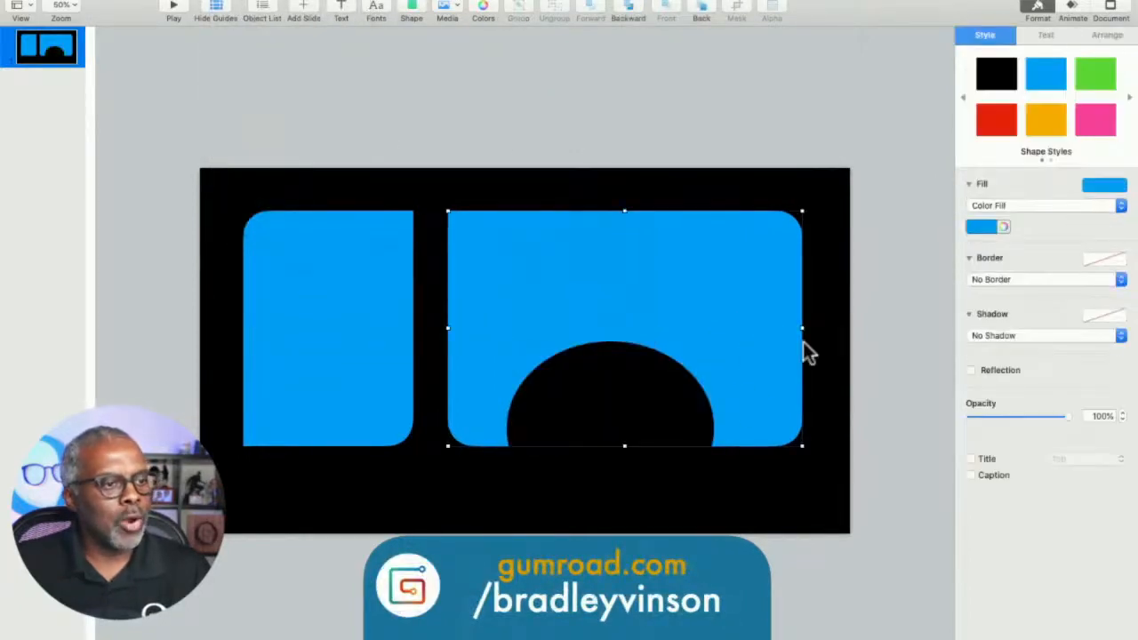
# Step: Widen the right card slightly and move both cards outward and up toward the slide's upper corners
pyautogui.moveTo(803, 329); pyautogui.dragTo(821, 327)
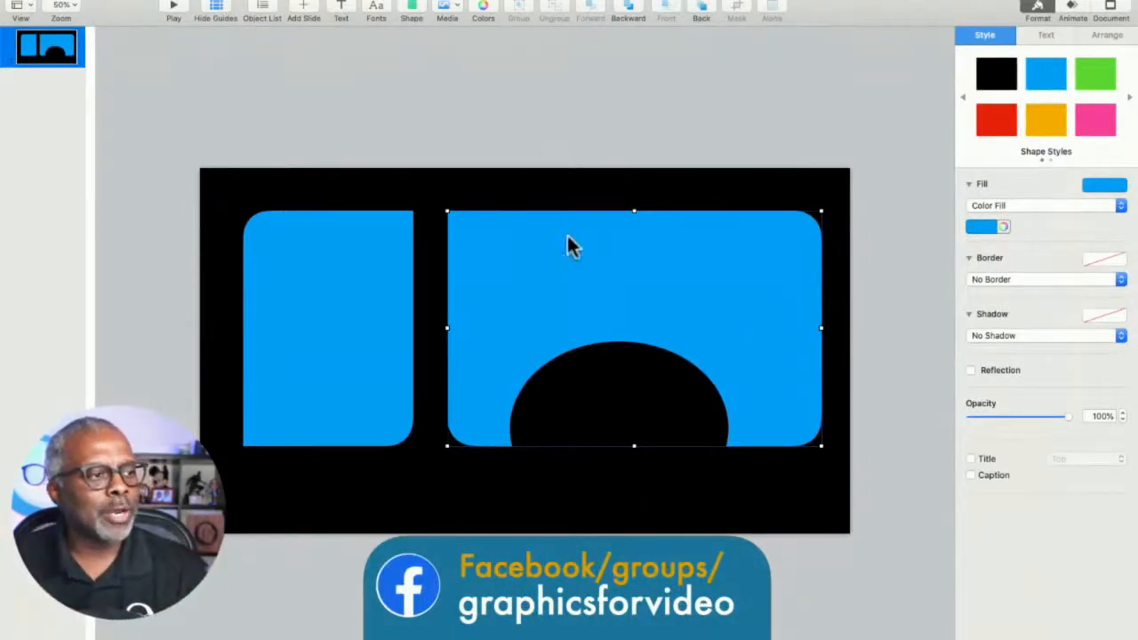
pyautogui.moveTo(567, 236); pyautogui.dragTo(591, 218)
pyautogui.moveTo(351, 329); pyautogui.dragTo(326, 292)
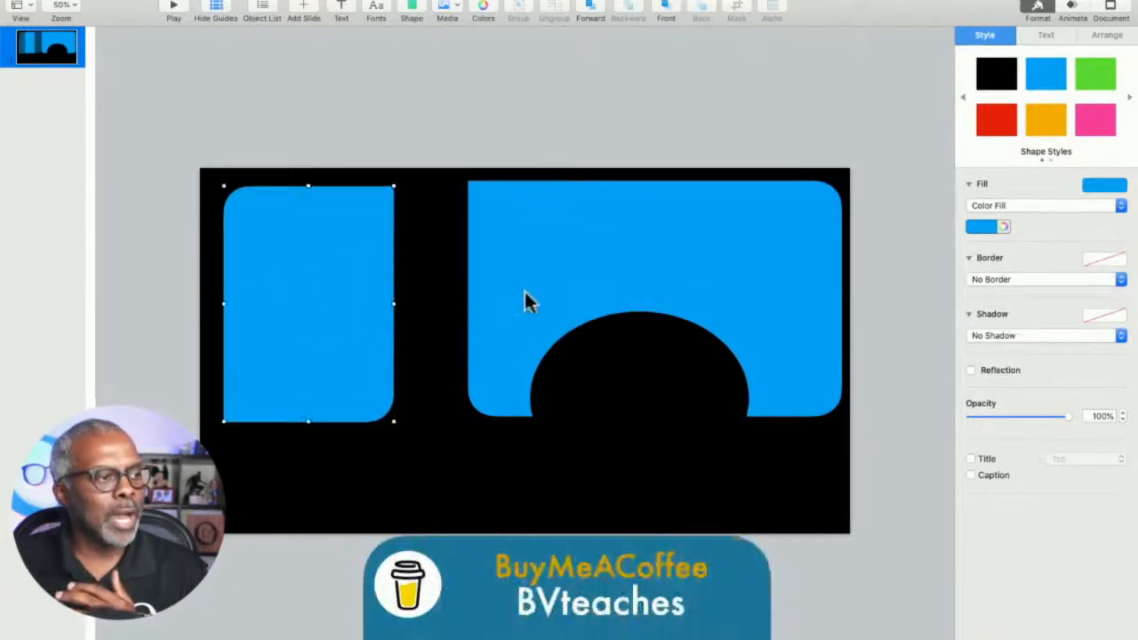
# Step: Move the right card close to the left one with upper edges aligned, and stretch it down near the slide's lower edge
pyautogui.moveTo(526, 302); pyautogui.dragTo(480, 306)
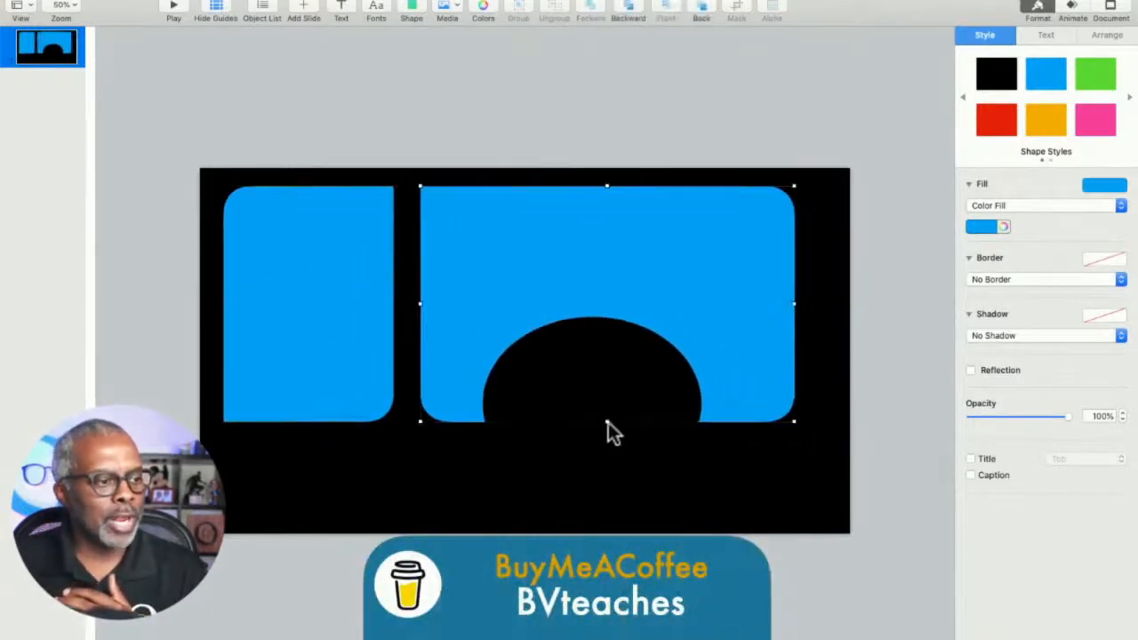
pyautogui.moveTo(607, 422); pyautogui.dragTo(606, 491)
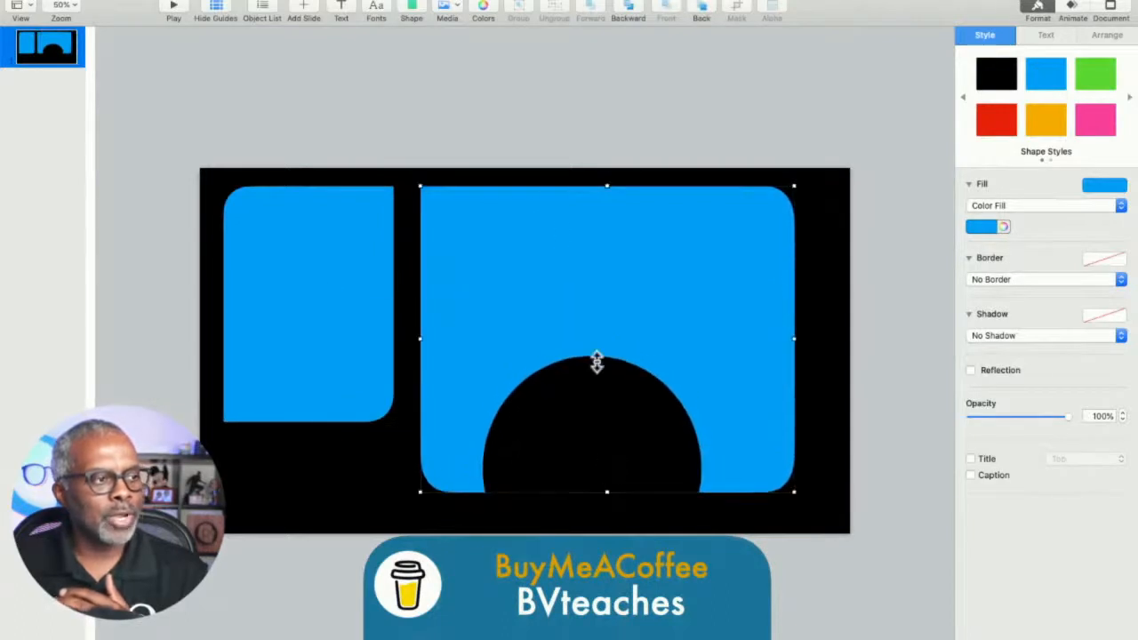
pyautogui.click(523, 98)
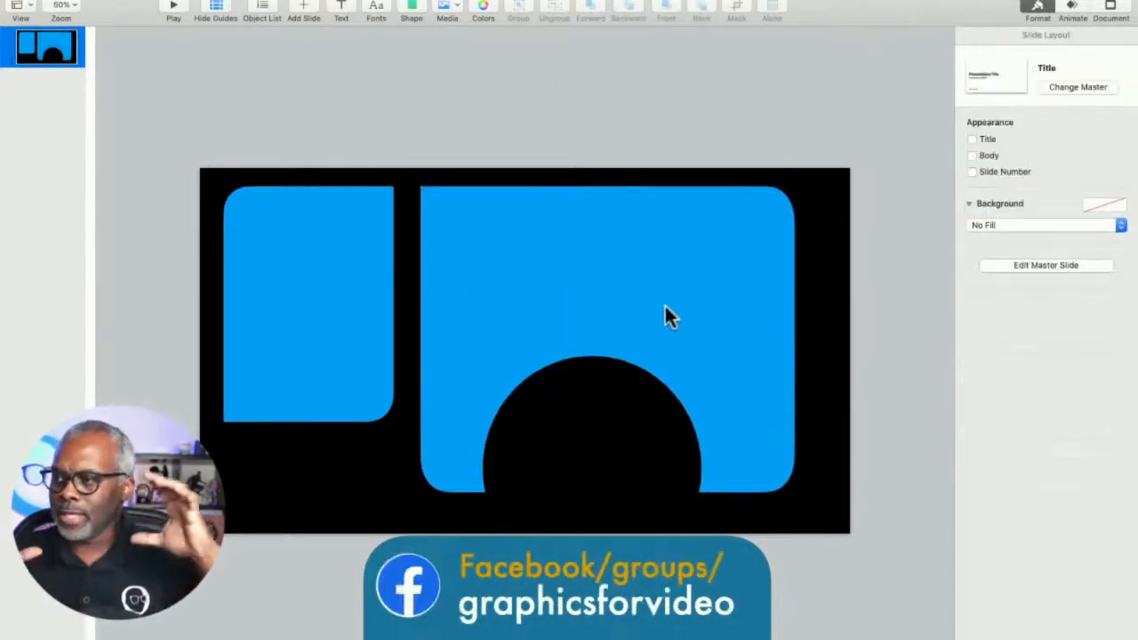
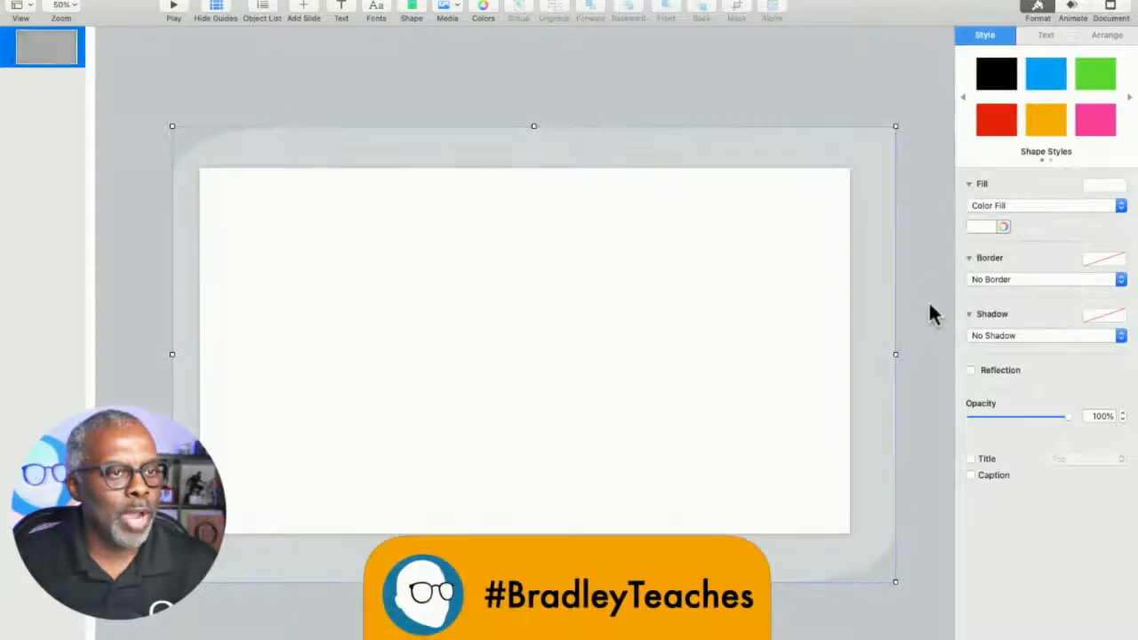
# Step: Browse the build-out effects for the large white shape and preview Confetti
pyautogui.click(1073, 8)
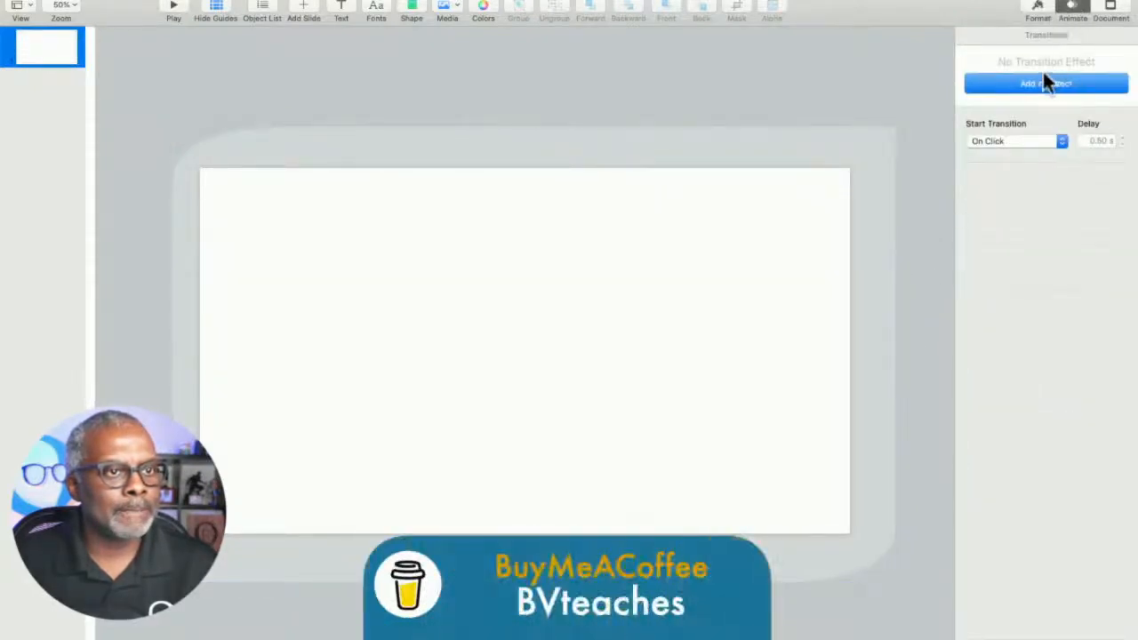
pyautogui.click(782, 225)
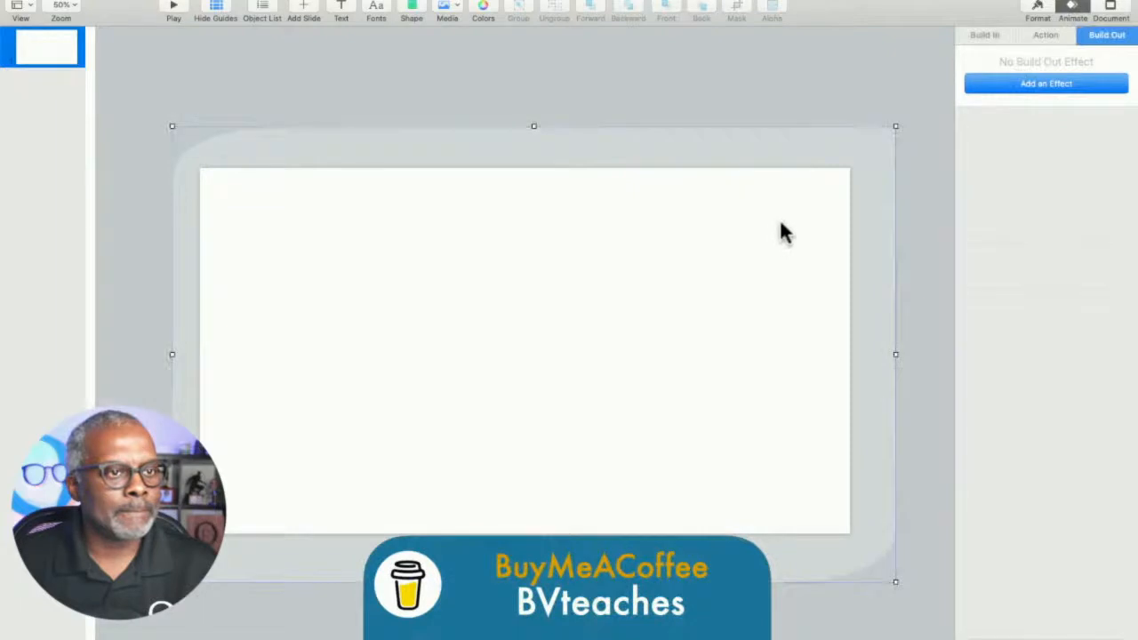
pyautogui.click(1049, 89)
pyautogui.scroll(-3, 1067, 462)
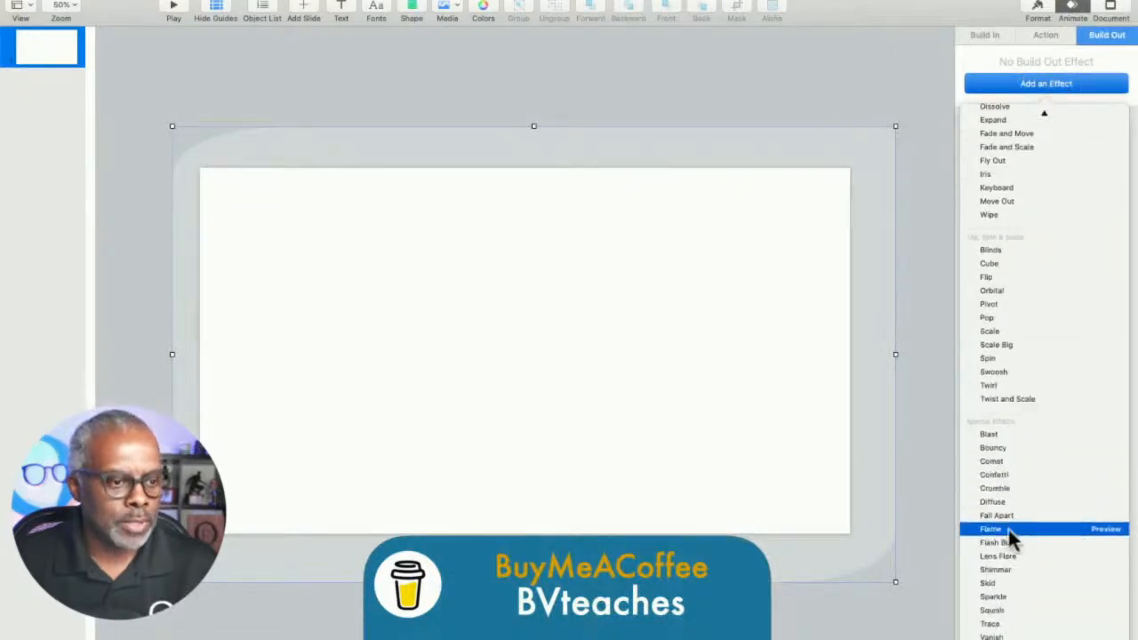
pyautogui.click(1107, 478)
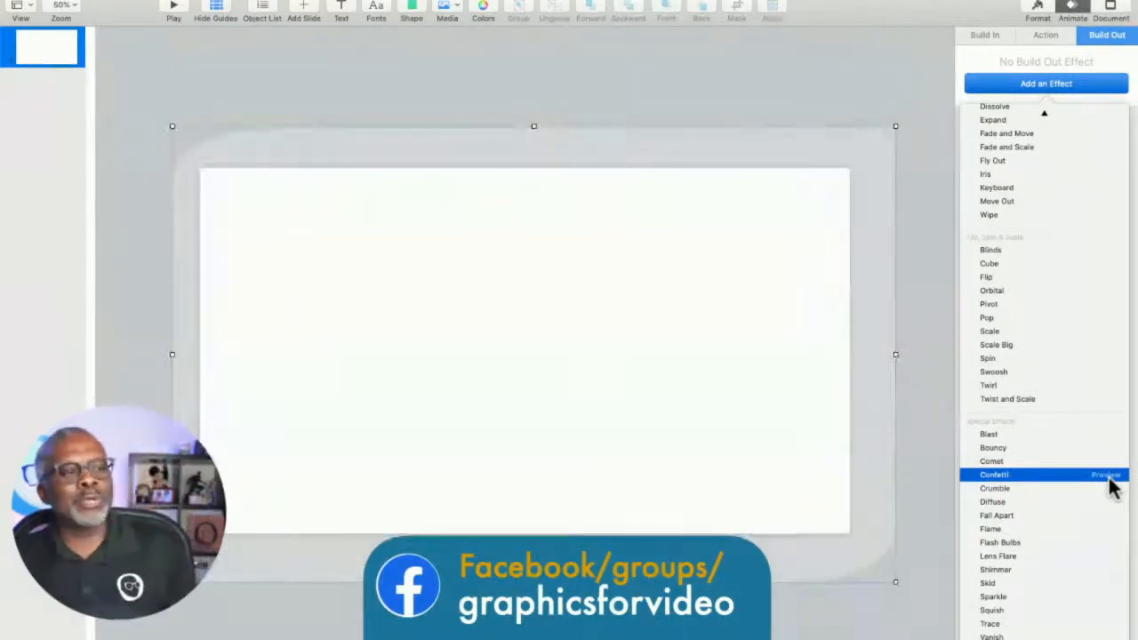
pyautogui.click(594, 337)
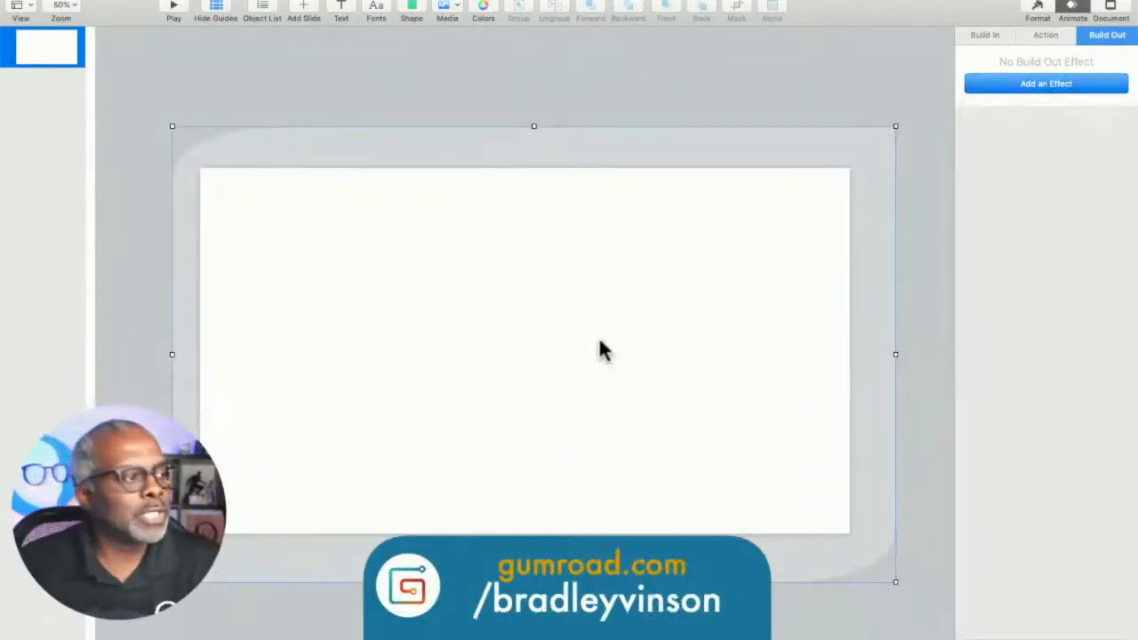
pyautogui.click(983, 35)
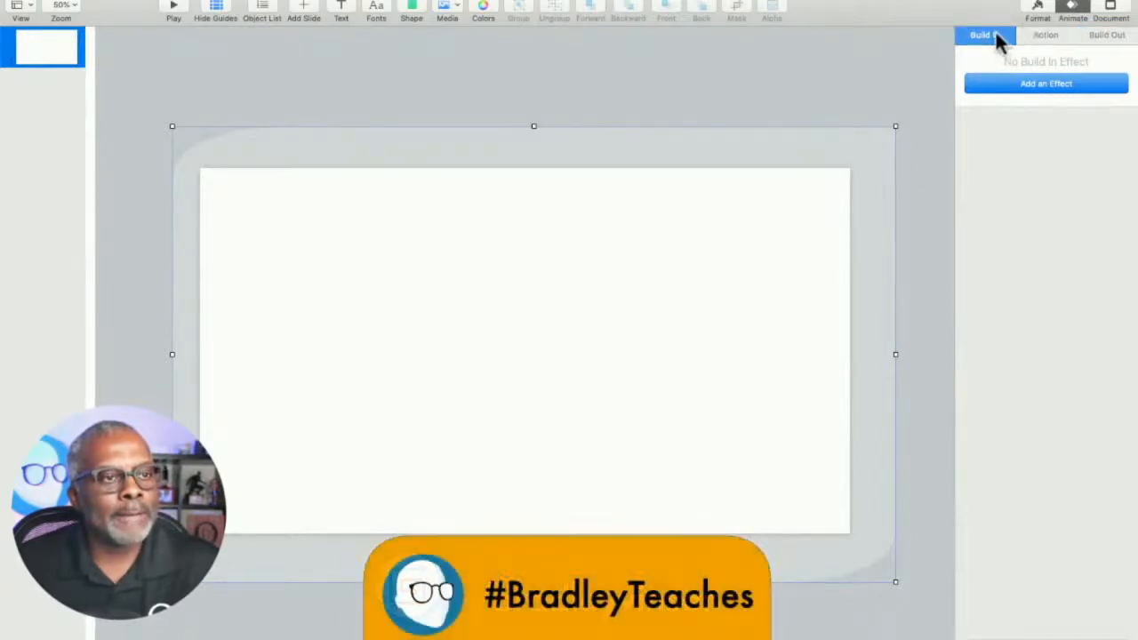
# Step: Fill the large white shape with a vertical gradient from yellow to blue
pyautogui.click(1037, 9)
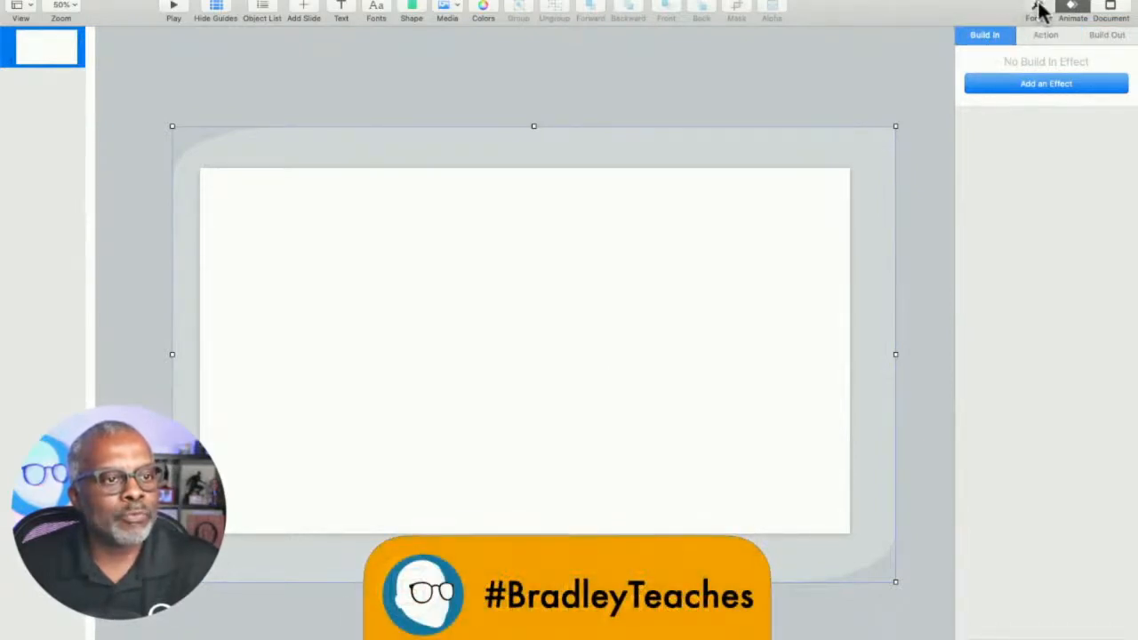
pyautogui.click(977, 207)
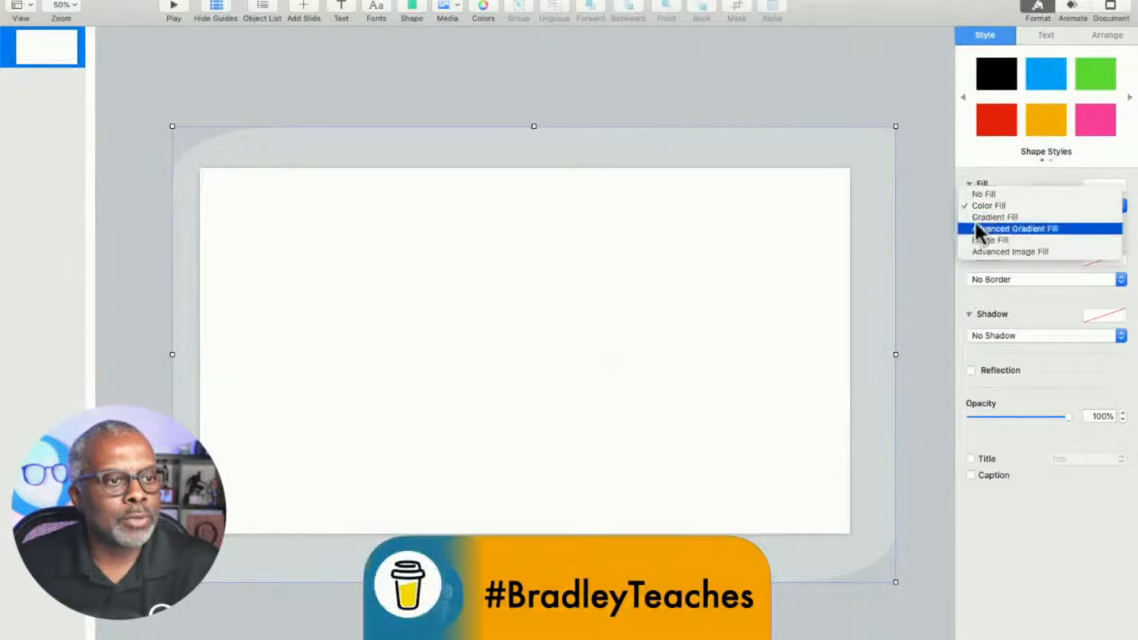
pyautogui.click(976, 217)
pyautogui.click(976, 229)
pyautogui.click(998, 267)
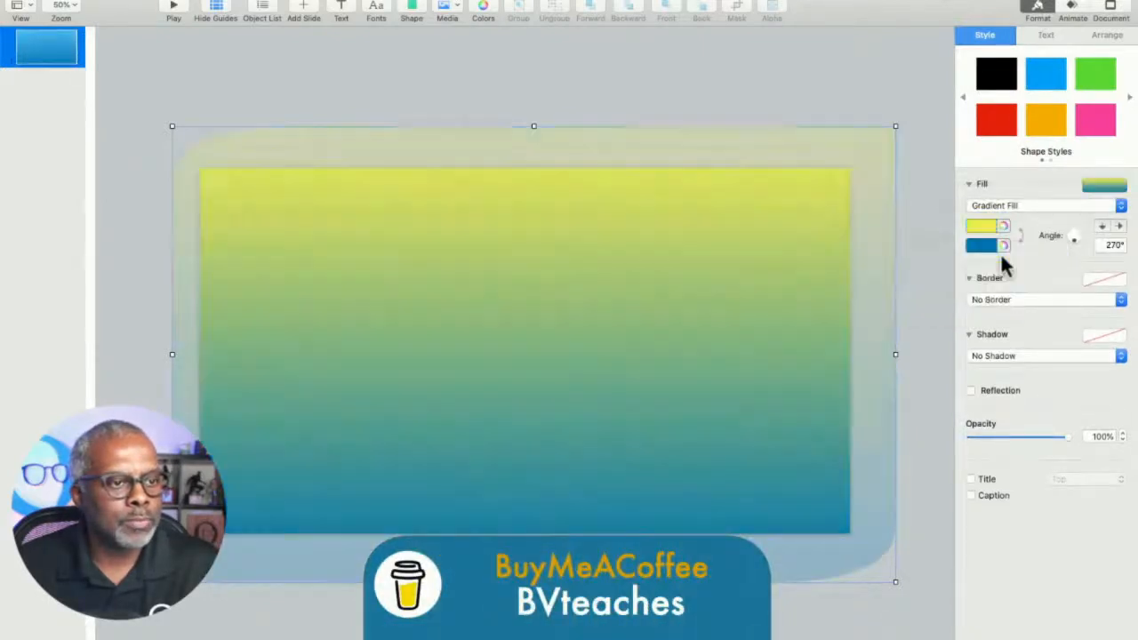
# Step: Change the shape's fill to Advanced Gradient Fill and add three colour stops between the yellow and blue ends
pyautogui.click(1005, 205)
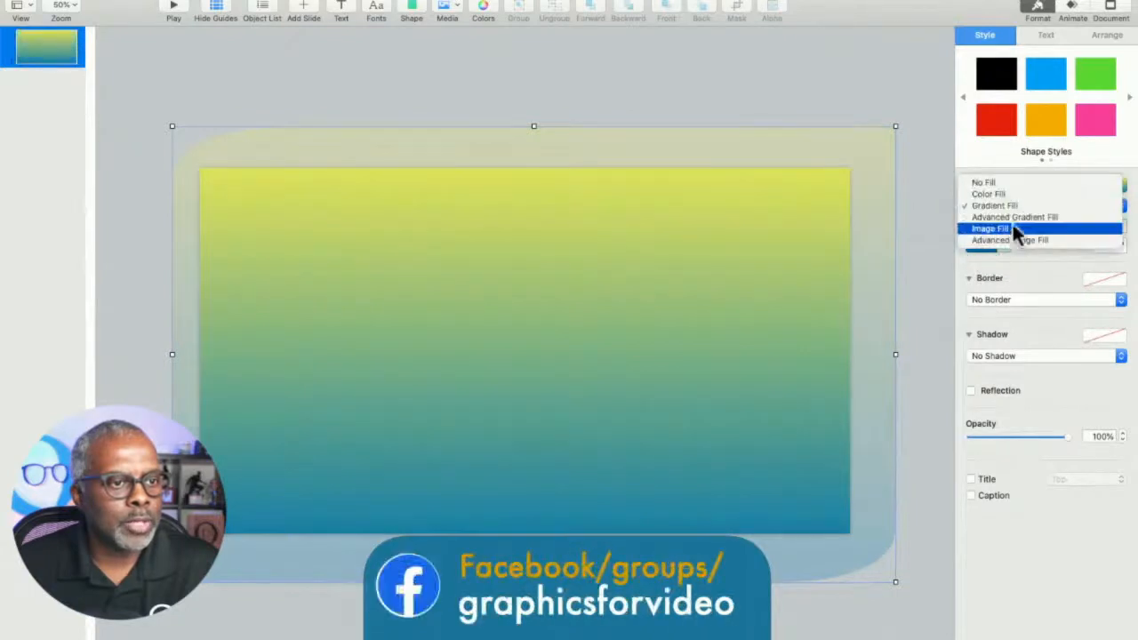
pyautogui.click(1012, 217)
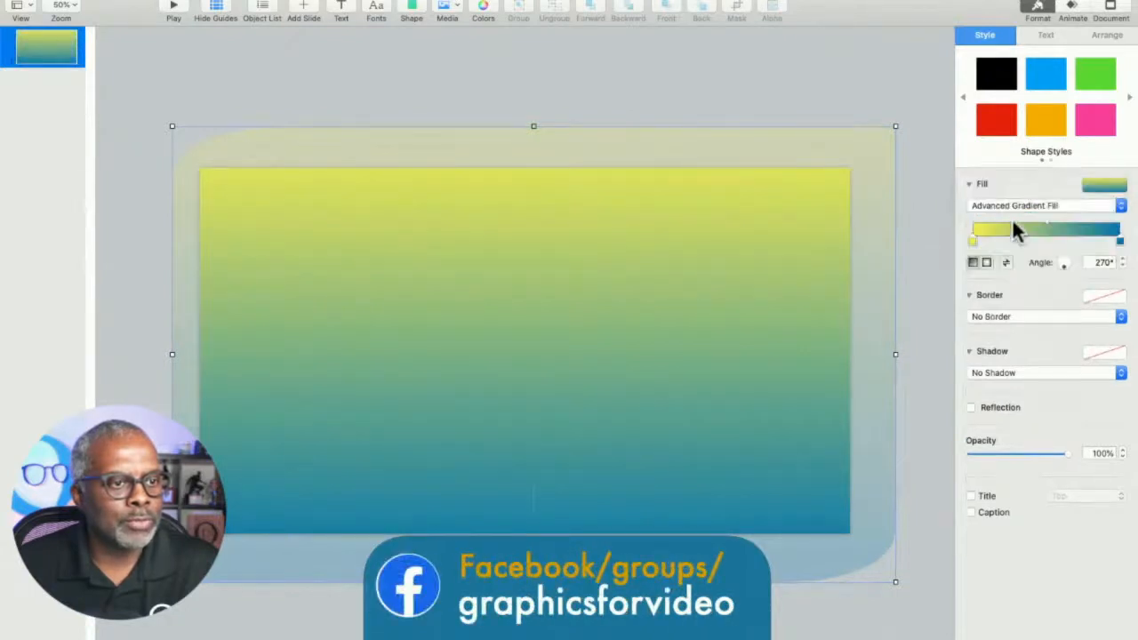
pyautogui.click(1017, 226)
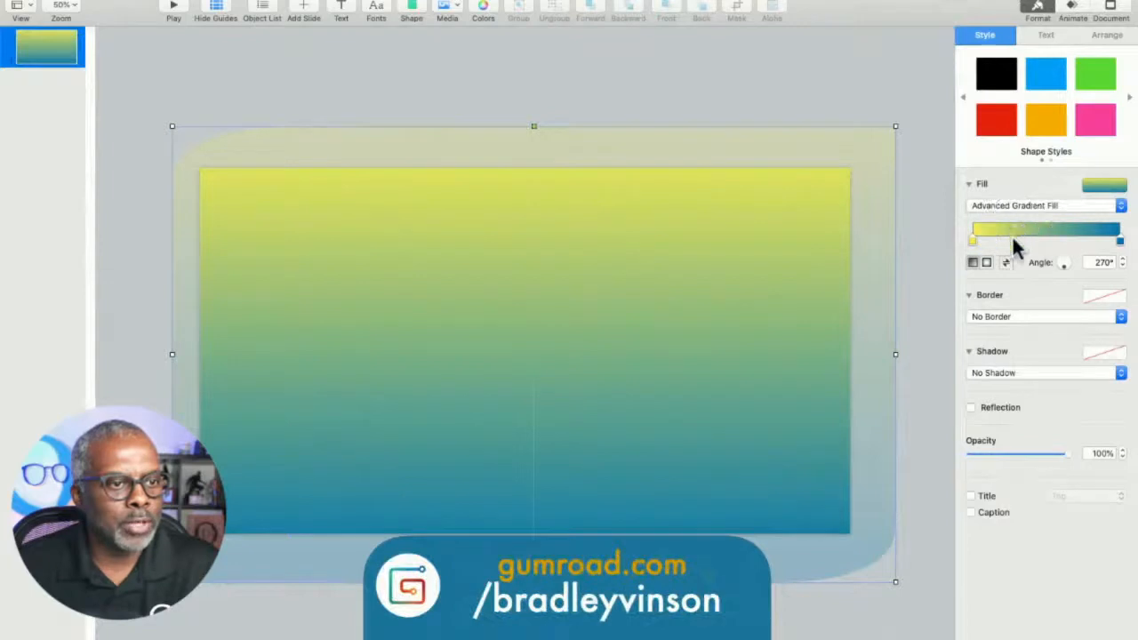
pyautogui.click(1014, 241)
pyautogui.click(1055, 235)
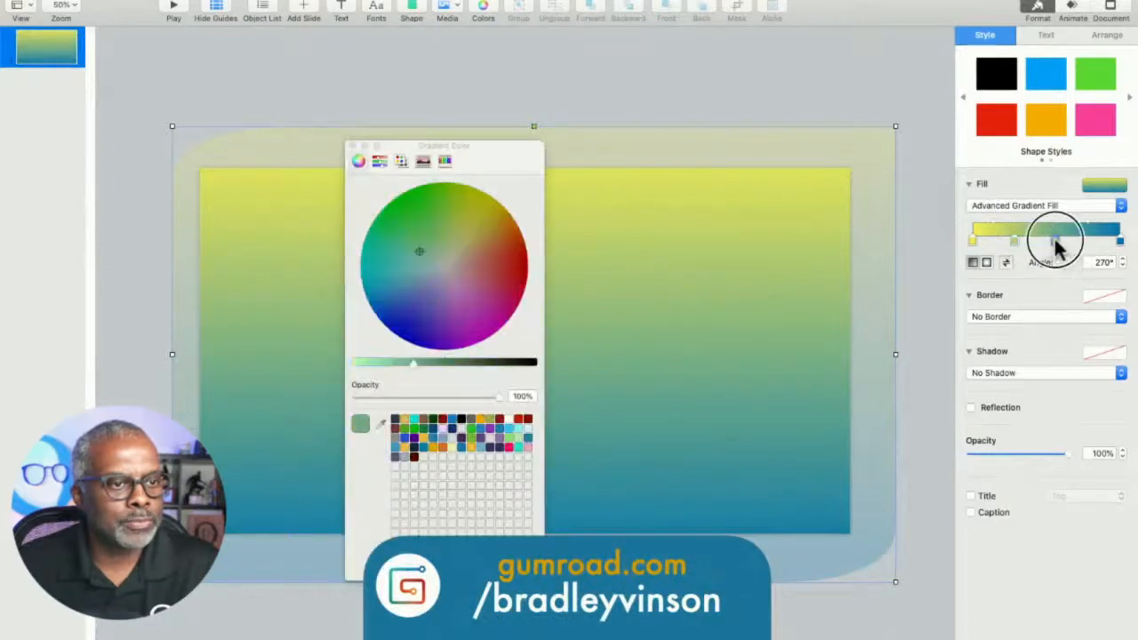
pyautogui.click(1098, 240)
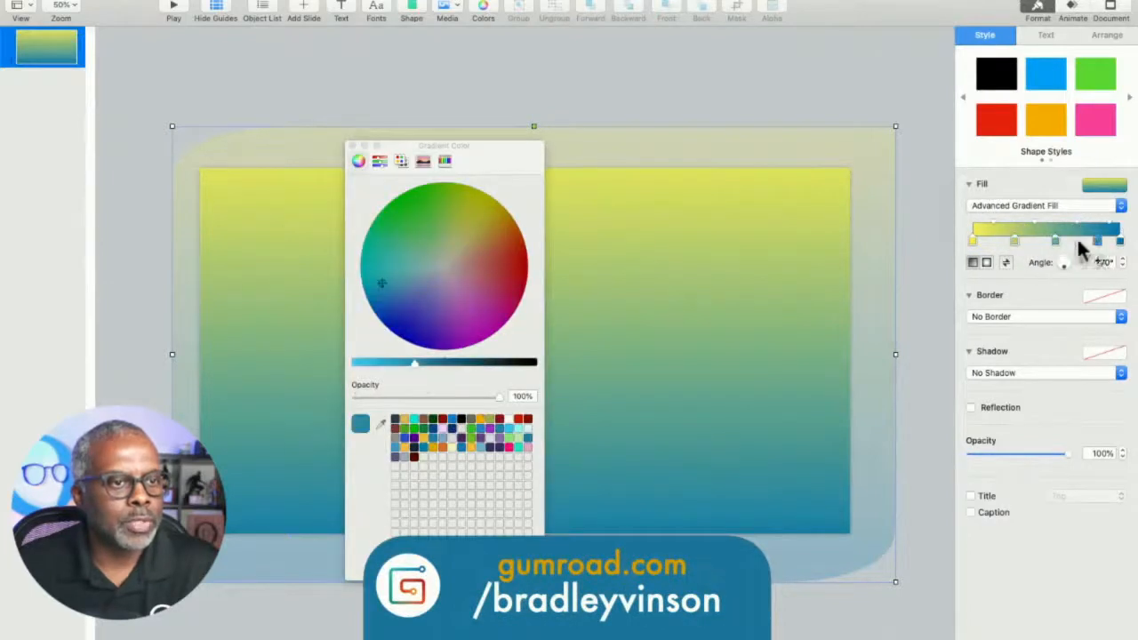
pyautogui.click(1020, 247)
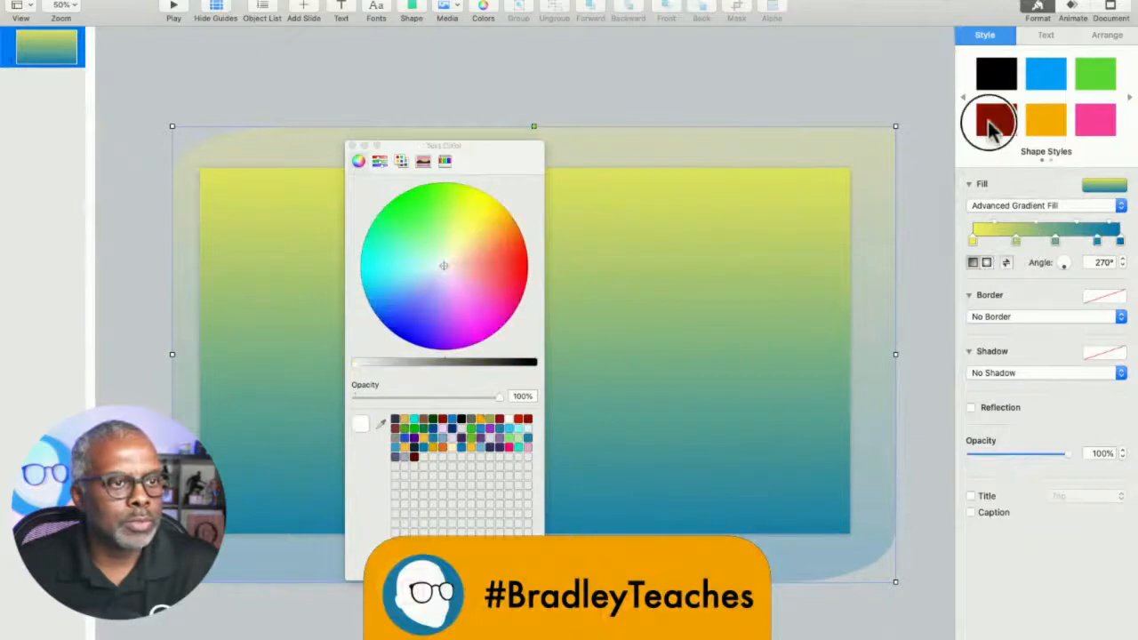
pyautogui.click(987, 119)
pyautogui.click(982, 205)
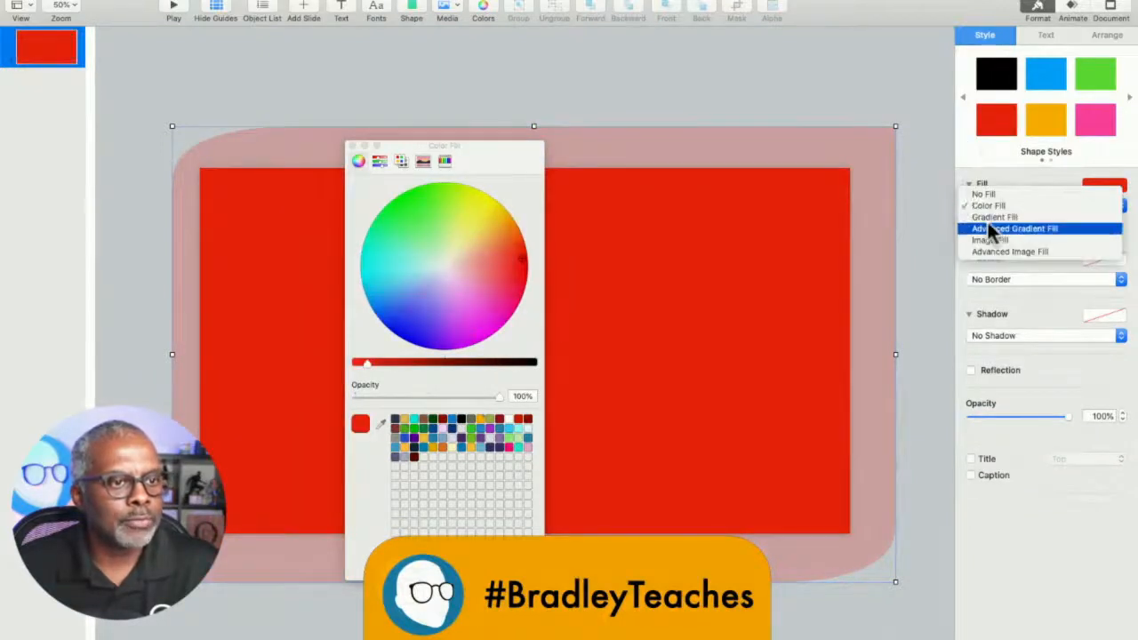
pyautogui.click(989, 228)
# Step: Recolour the large shape's three middle gradient stops to dark red, turquoise and green, in that order from the yellow end
pyautogui.click(1014, 240)
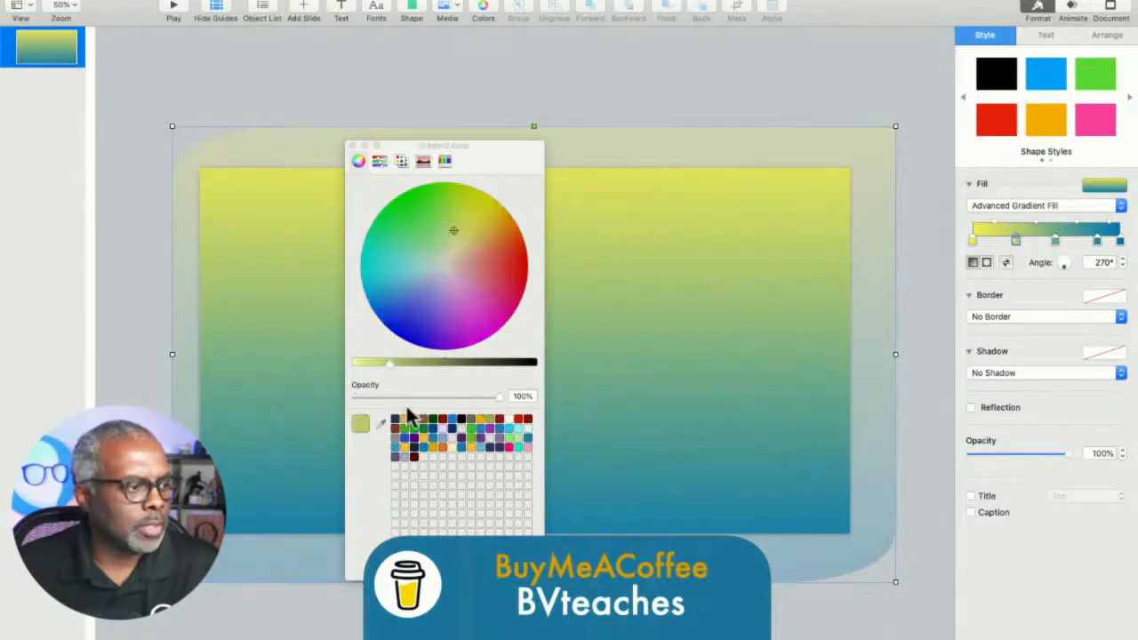
pyautogui.click(442, 420)
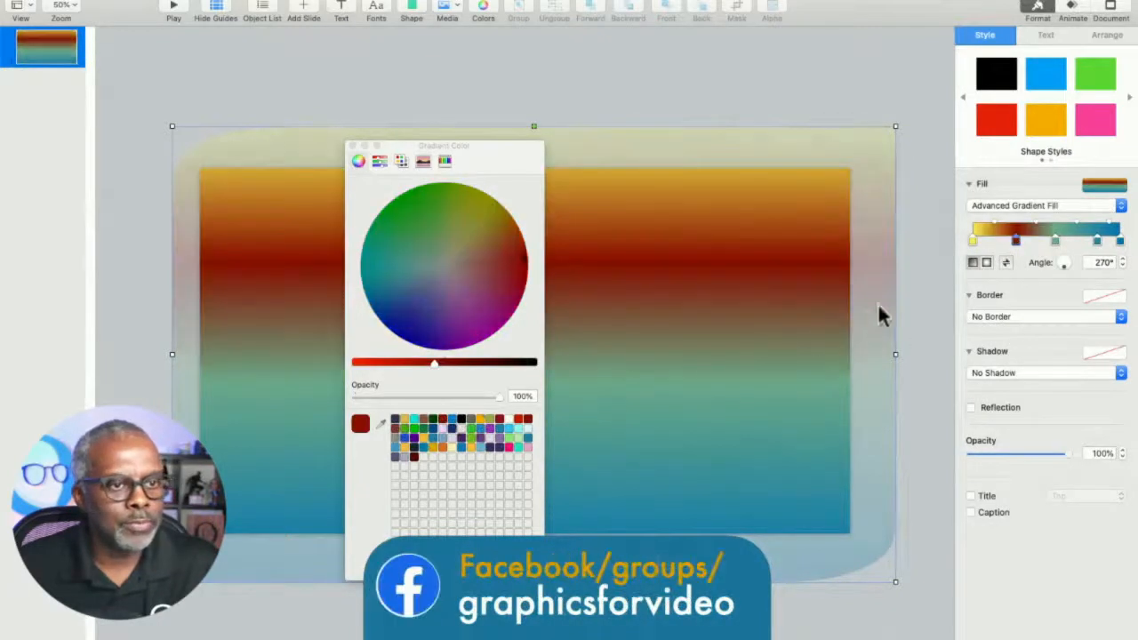
pyautogui.click(1056, 242)
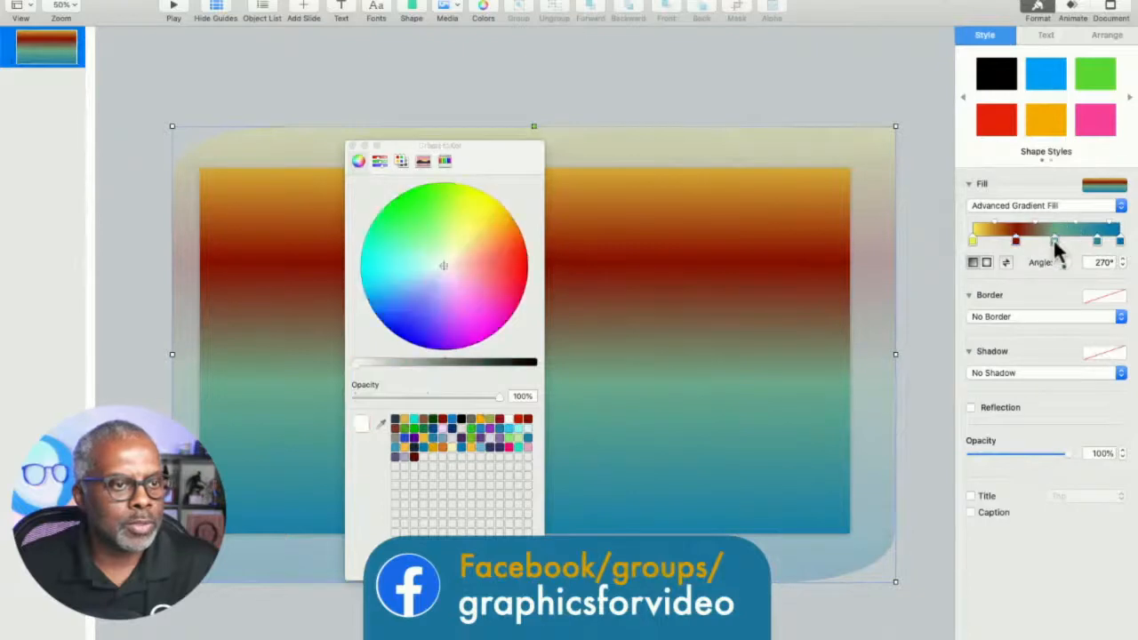
pyautogui.click(416, 423)
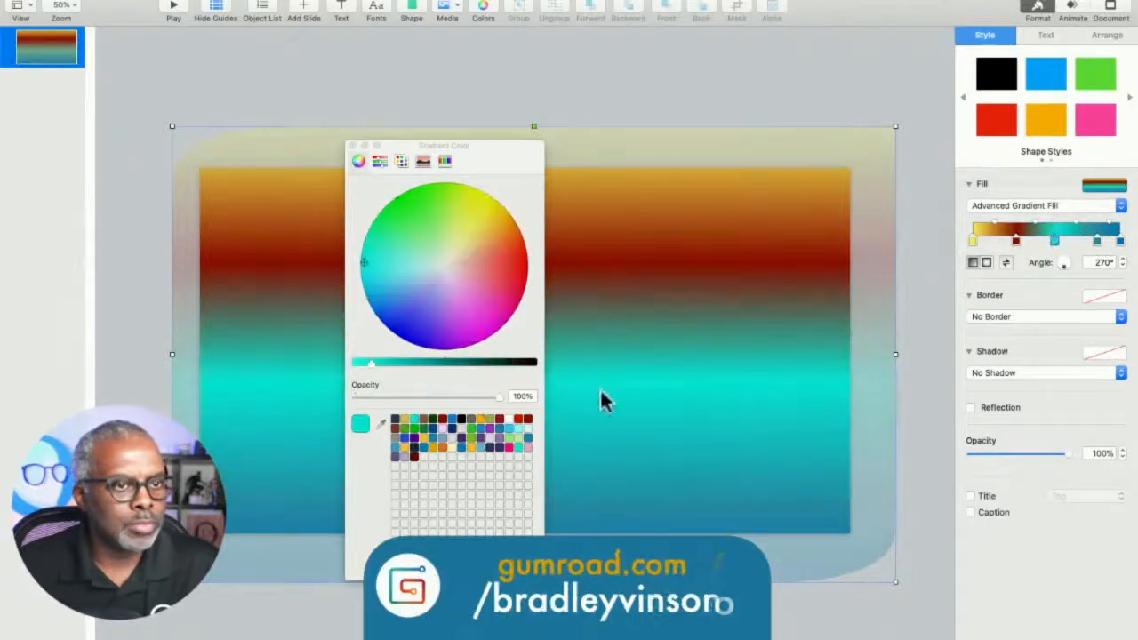
pyautogui.click(1098, 242)
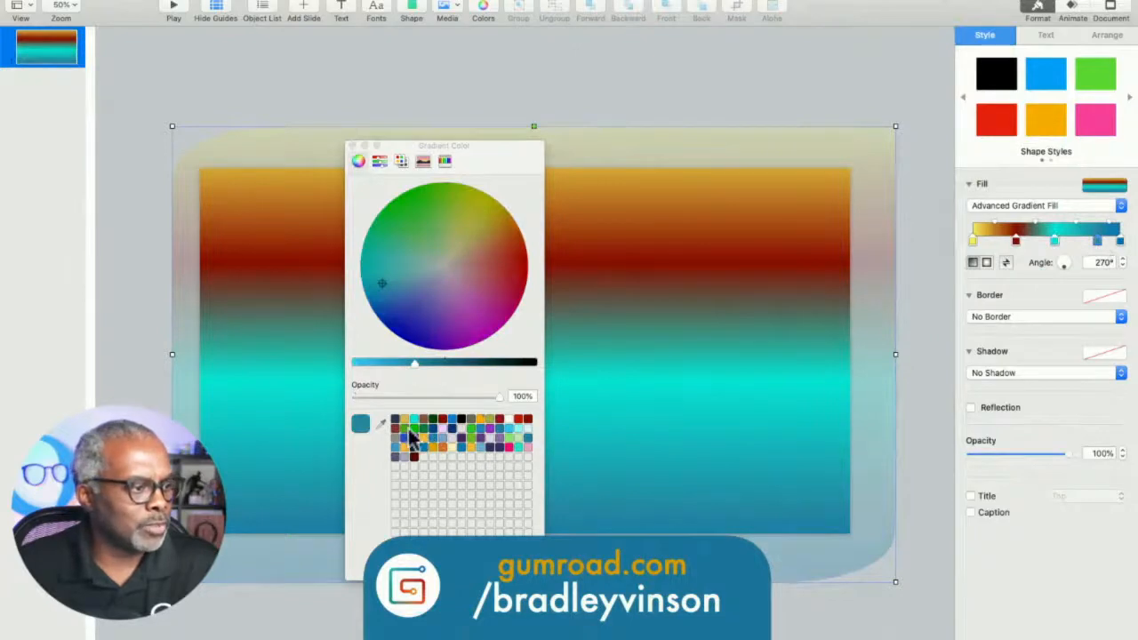
pyautogui.click(406, 432)
pyautogui.click(934, 267)
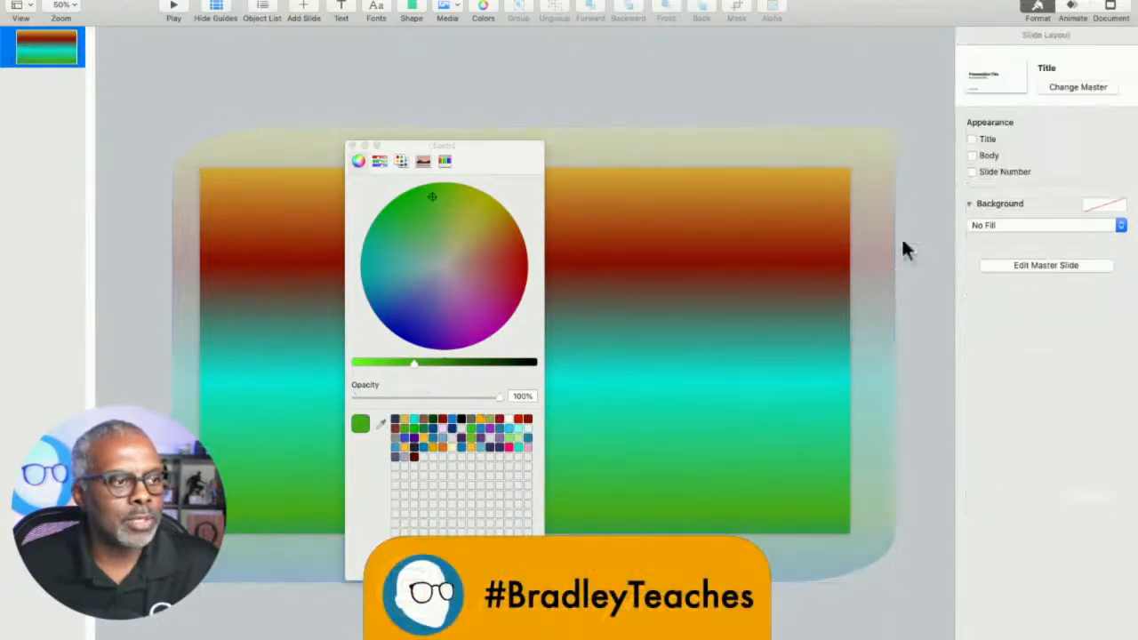
# Step: Move the colour picker off the middle of the slide and preview the Confetti build-out effect on the gradient shape several times
pyautogui.moveTo(419, 146); pyautogui.dragTo(214, 430)
pyautogui.click(648, 185)
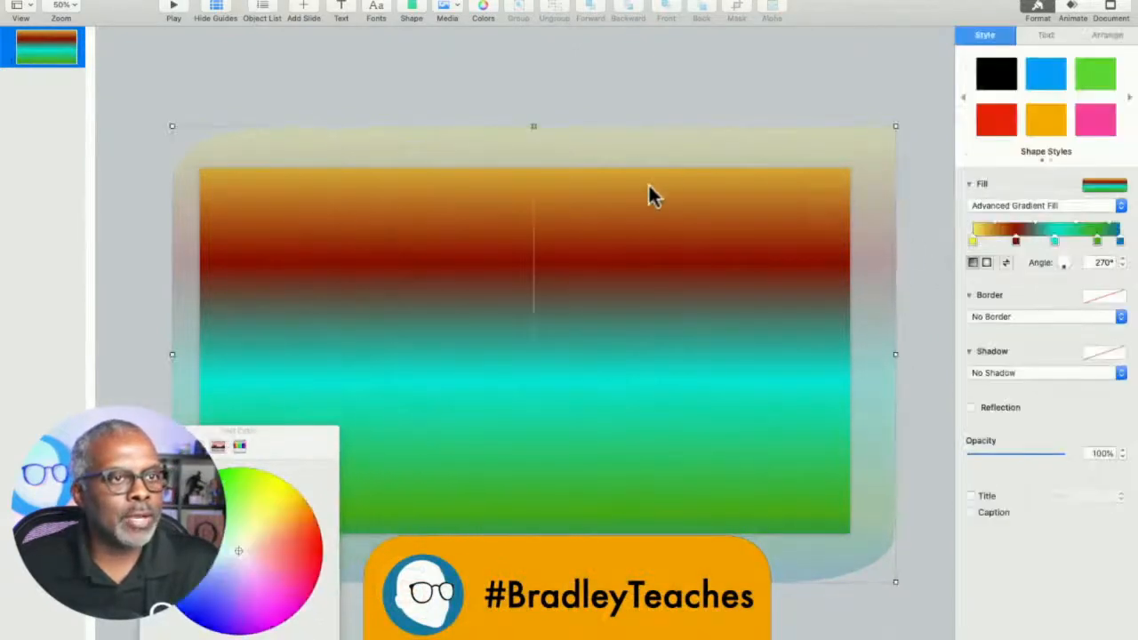
pyautogui.click(1075, 9)
pyautogui.click(1103, 35)
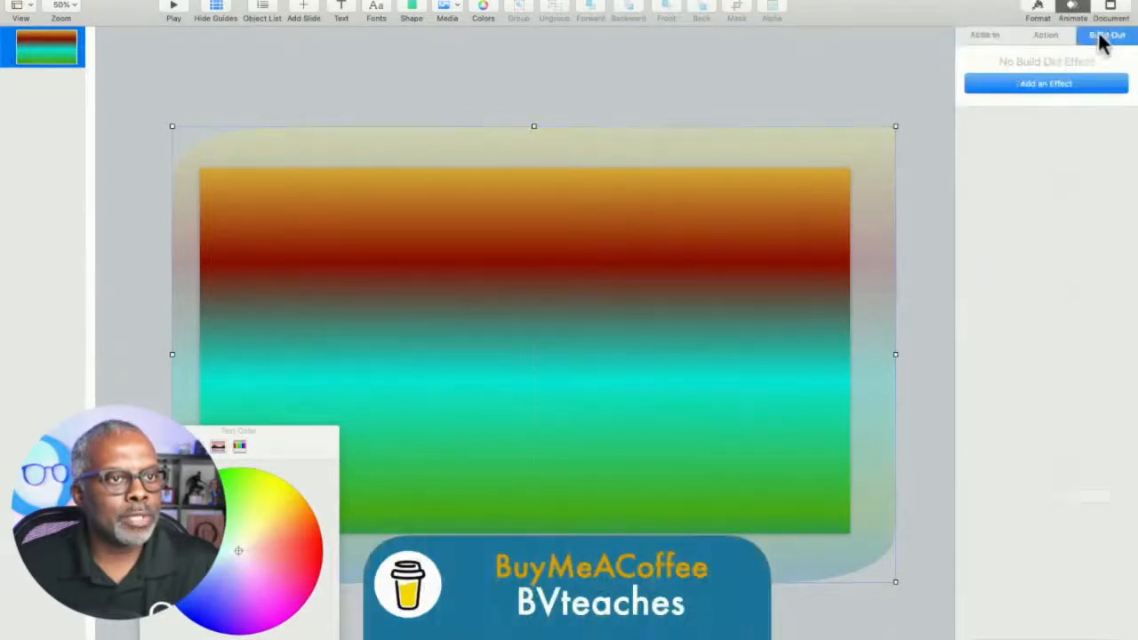
pyautogui.click(1045, 86)
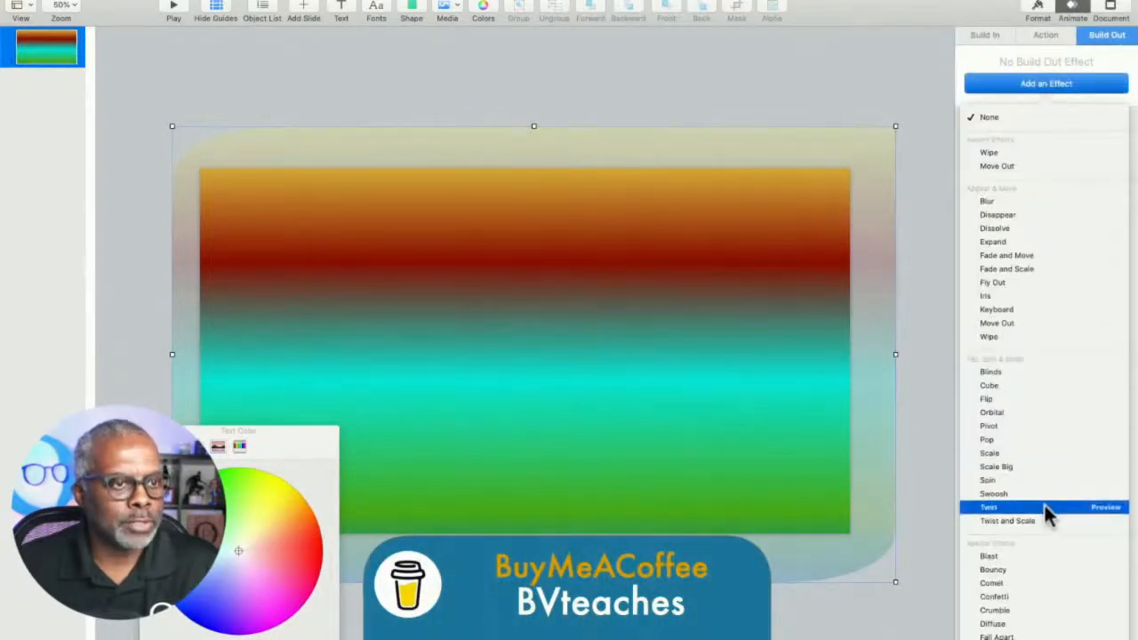
pyautogui.scroll(-3, 1050, 484)
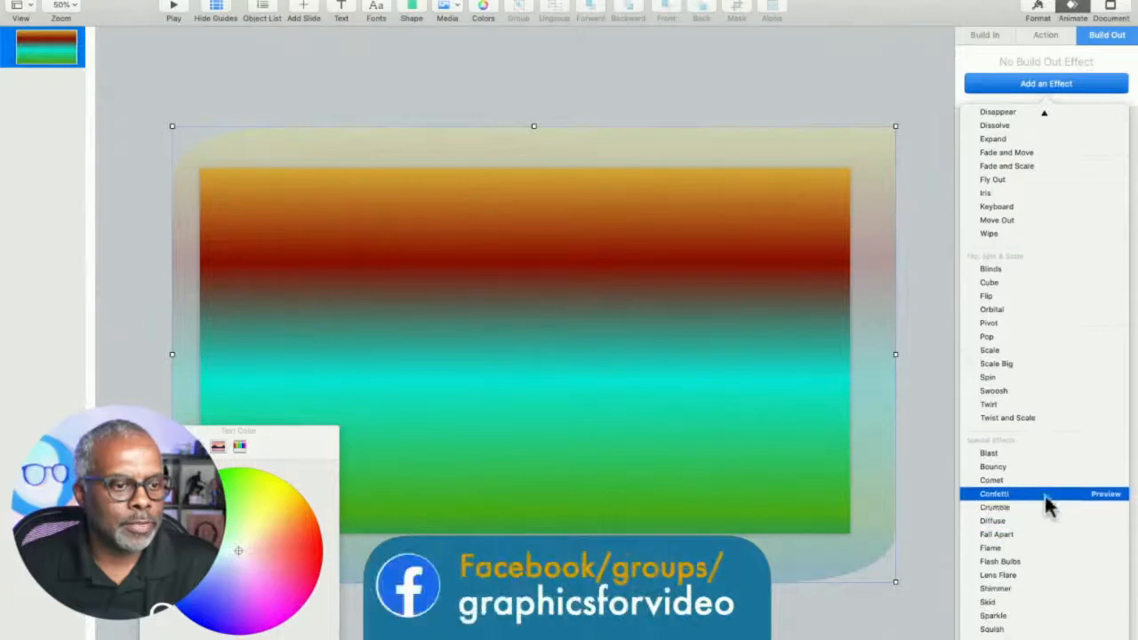
pyautogui.click(1111, 496)
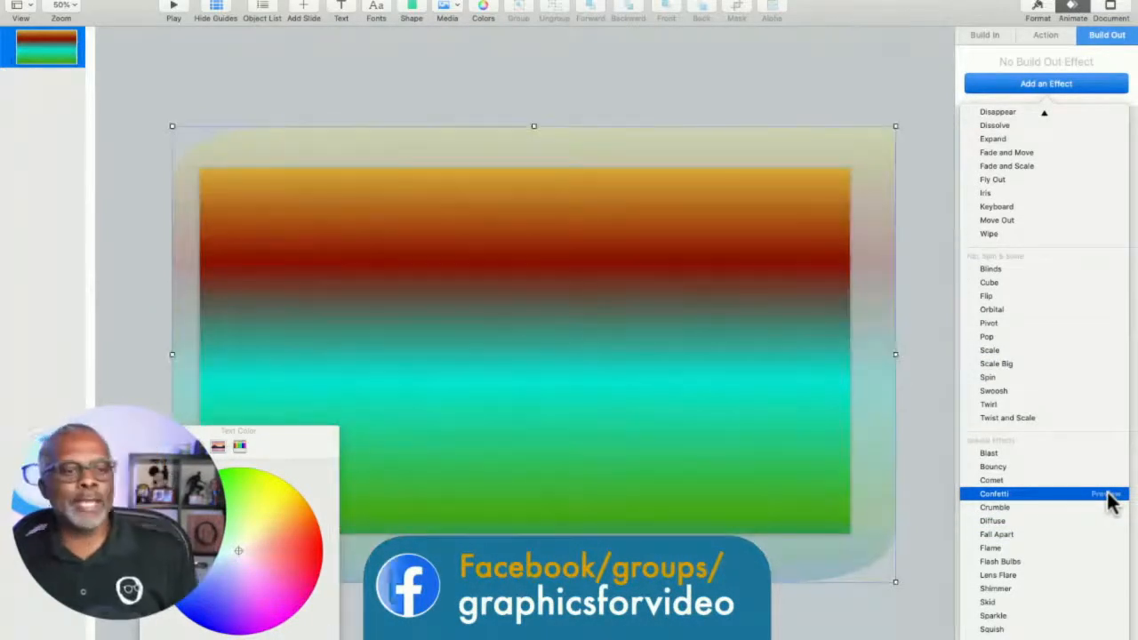
pyautogui.click(1111, 498)
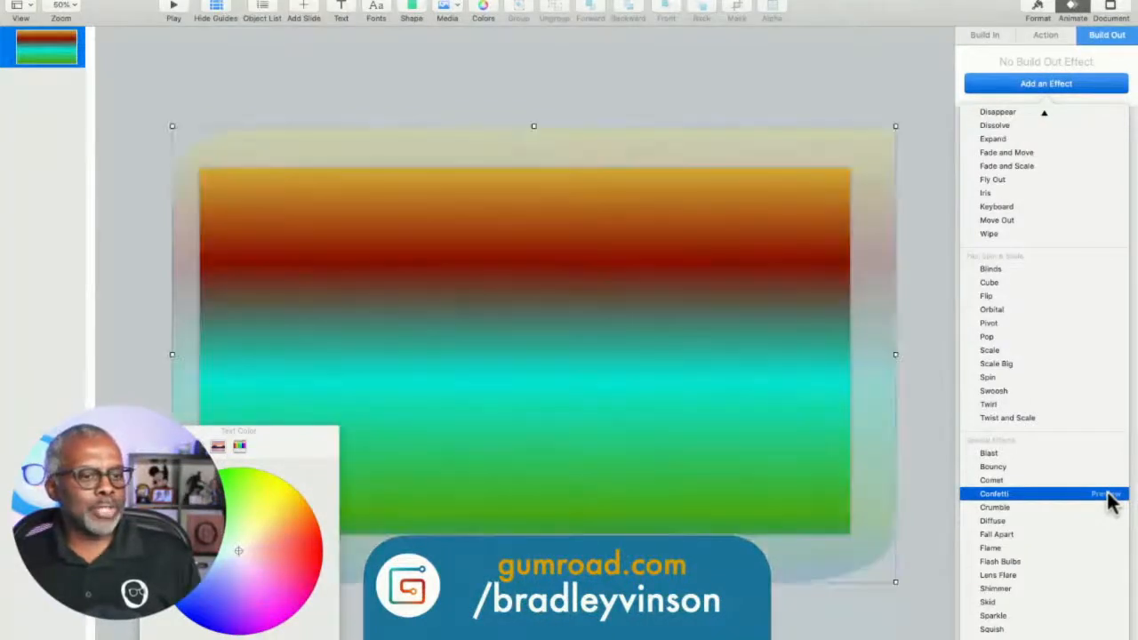
pyautogui.click(1111, 498)
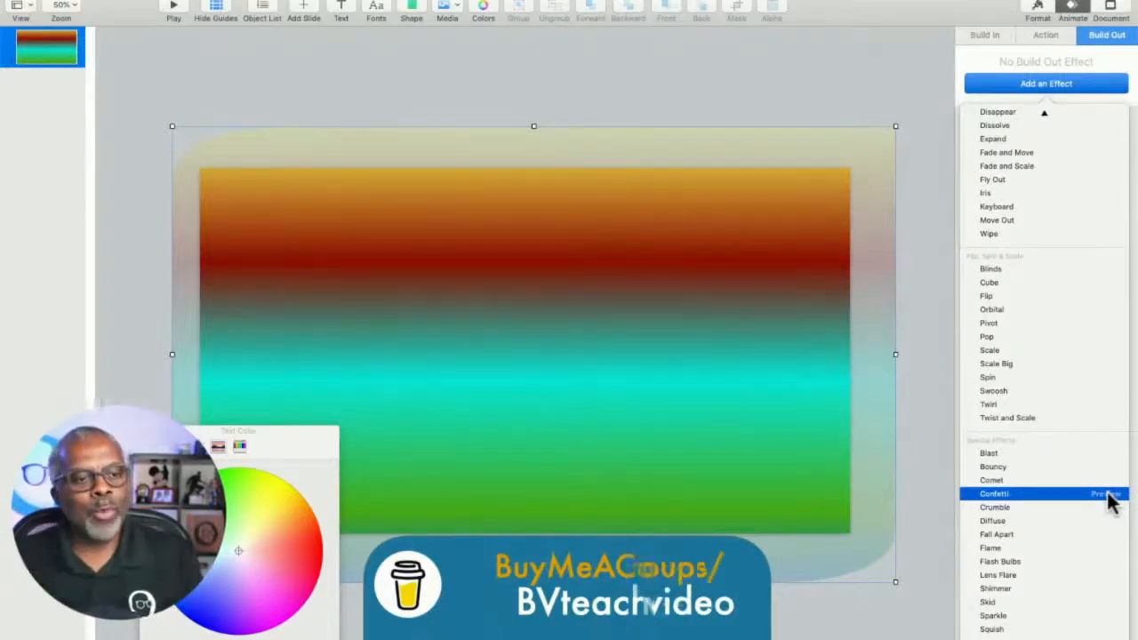
pyautogui.click(1109, 501)
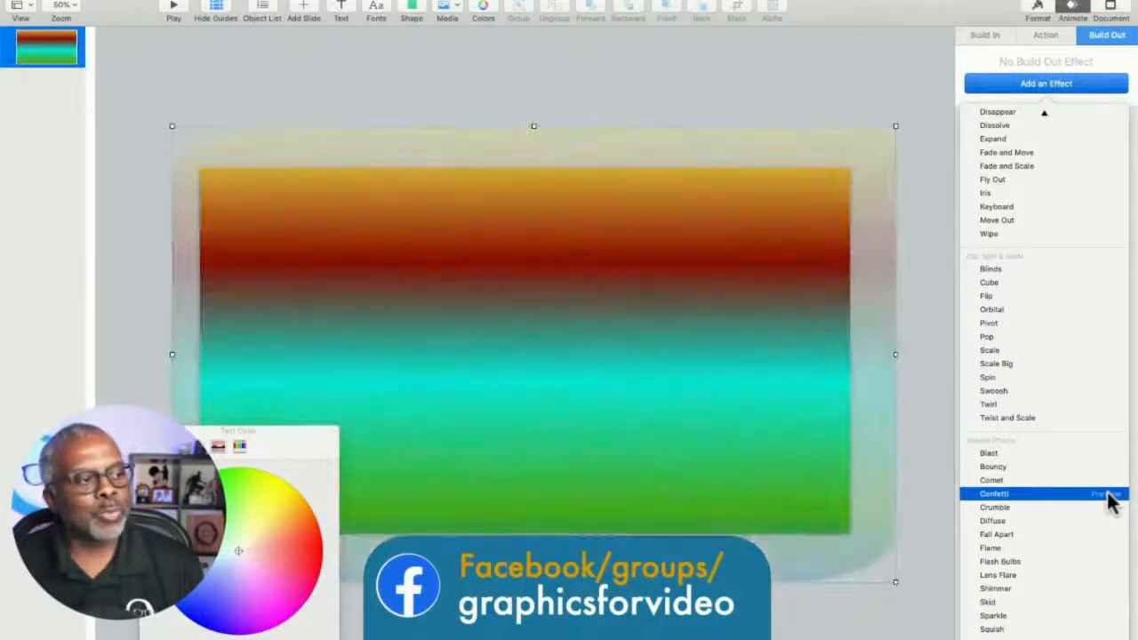
pyautogui.click(1109, 501)
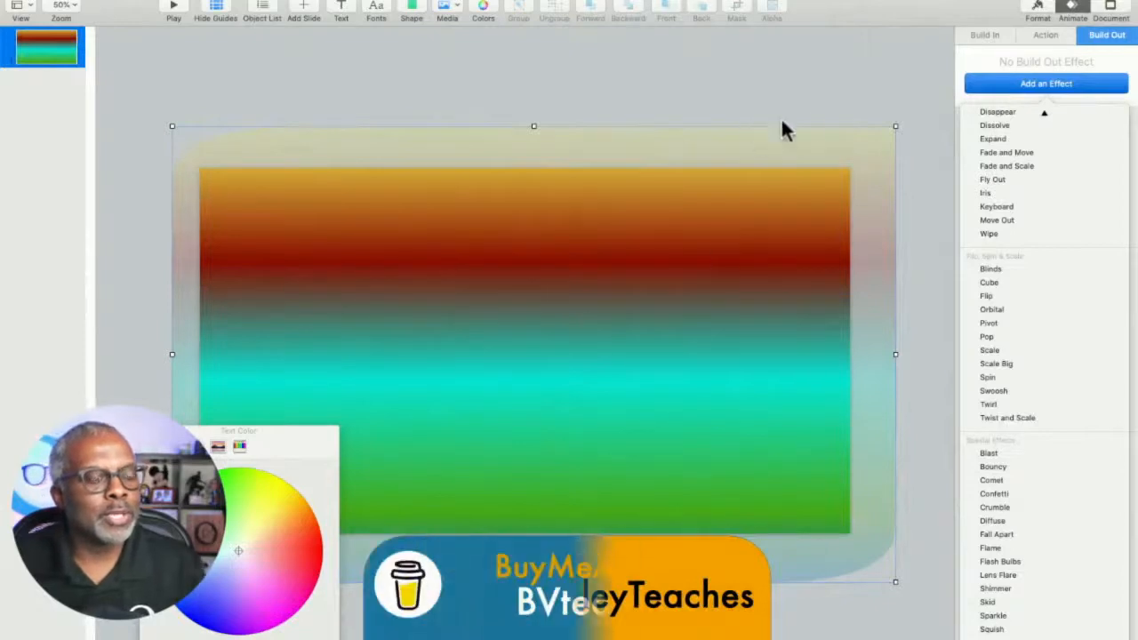
pyautogui.click(793, 89)
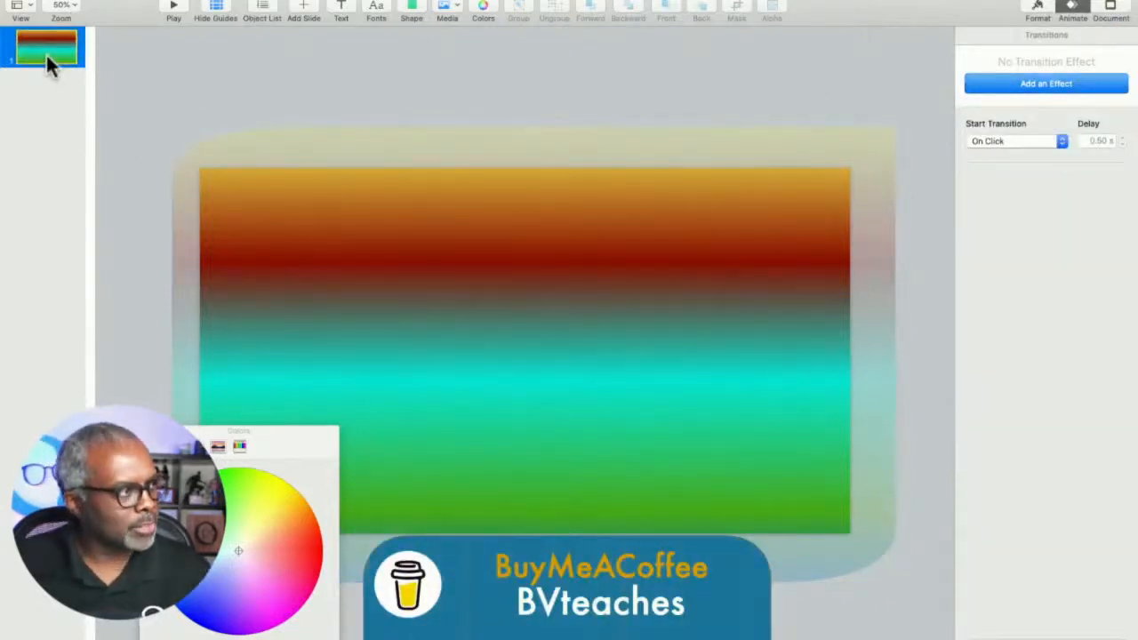
# Step: Duplicate the gradient slide and delete the large shape from the first slide
pyautogui.press('super+d')
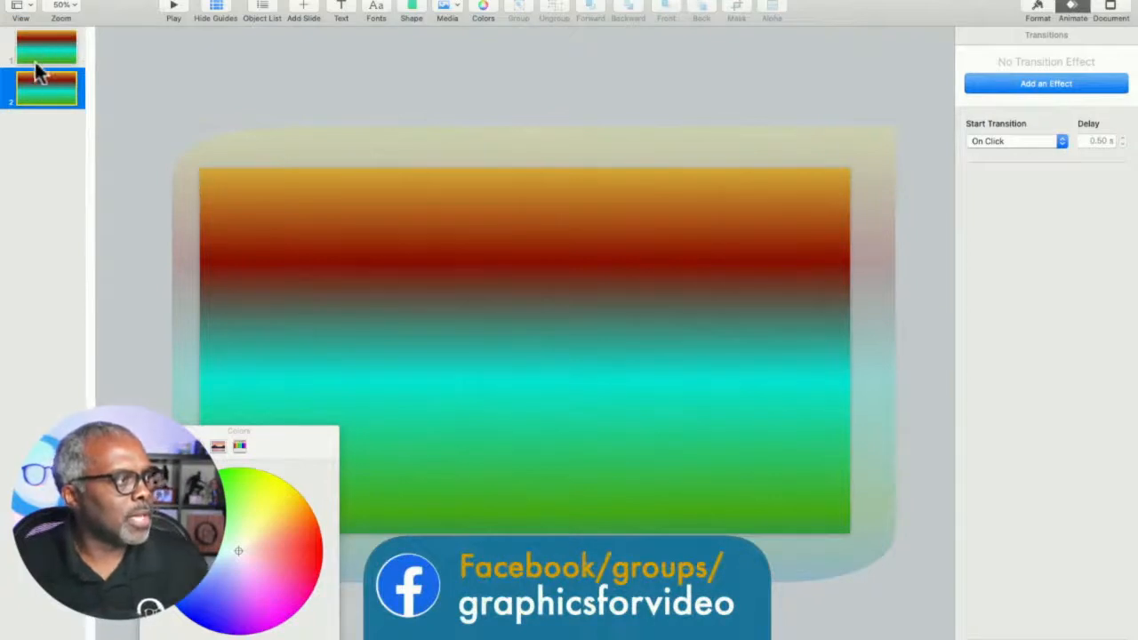
pyautogui.click(45, 51)
pyautogui.click(348, 235)
pyautogui.press('Delete')
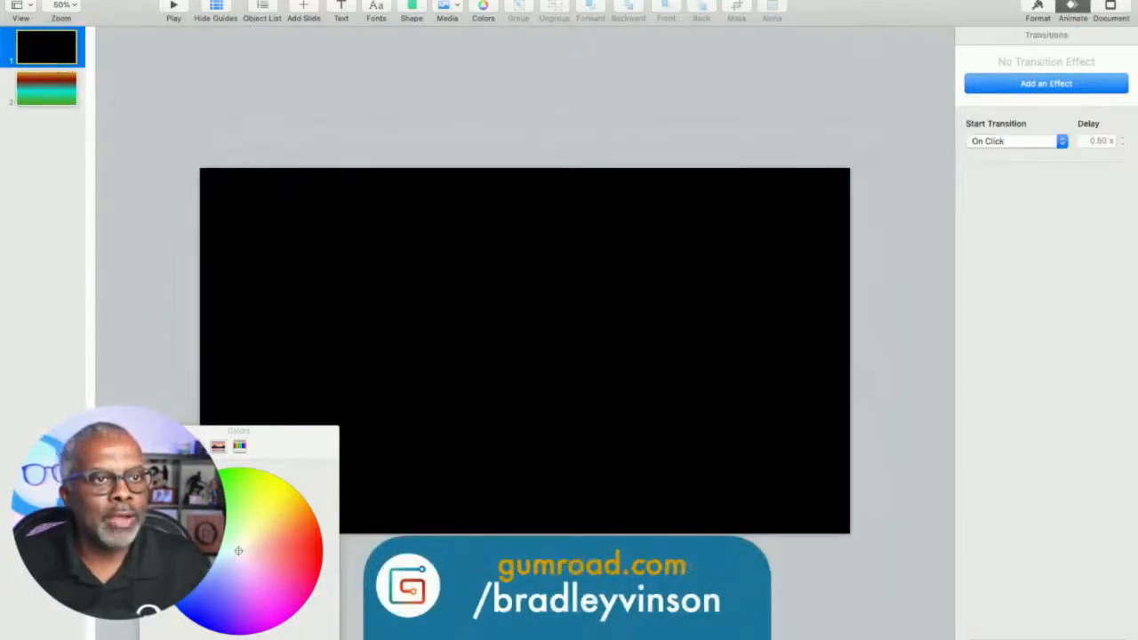
# Step: Browse the transition effects for the empty first slide and preview Confetti without applying it
pyautogui.click(1111, 8)
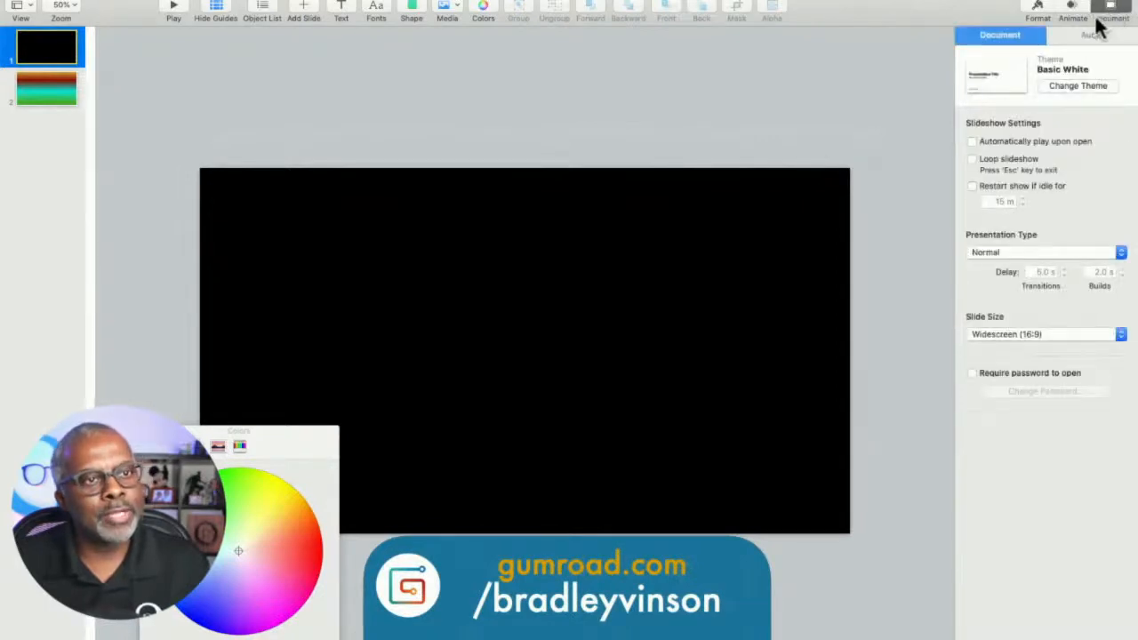
pyautogui.click(1073, 11)
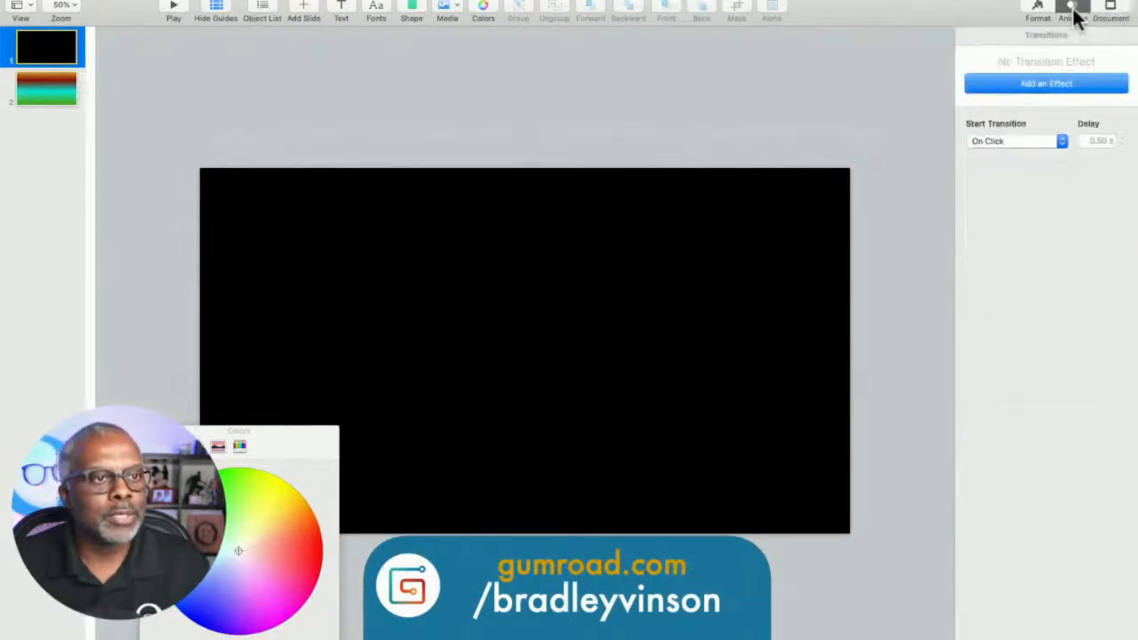
pyautogui.click(1060, 81)
pyautogui.scroll(-5, 1033, 316)
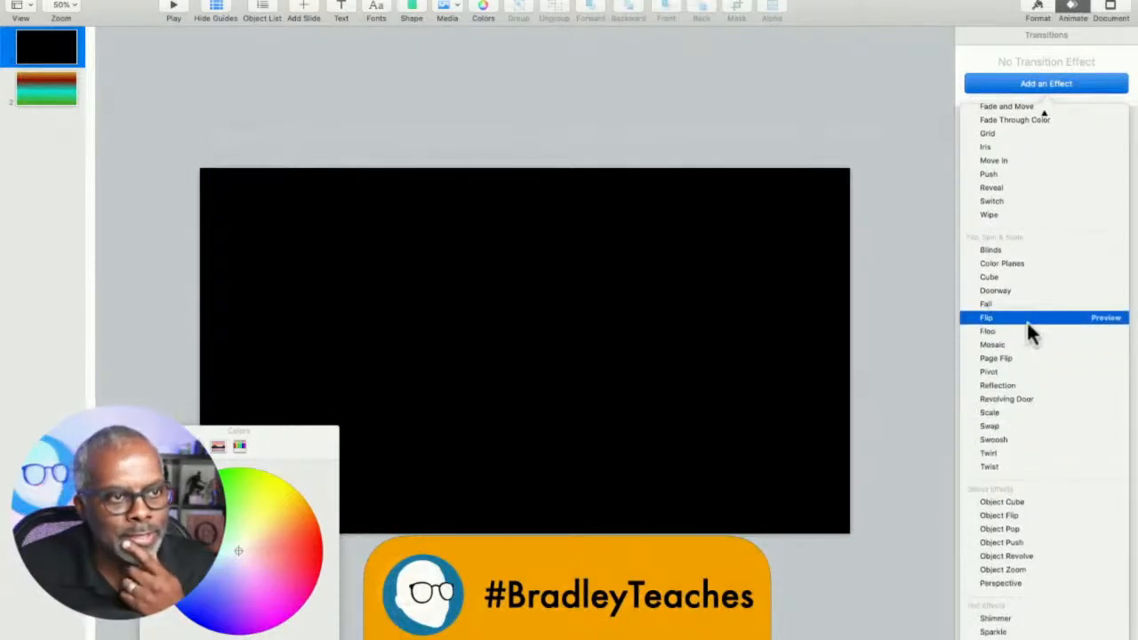
pyautogui.scroll(3, 1028, 323)
pyautogui.scroll(1, 1030, 334)
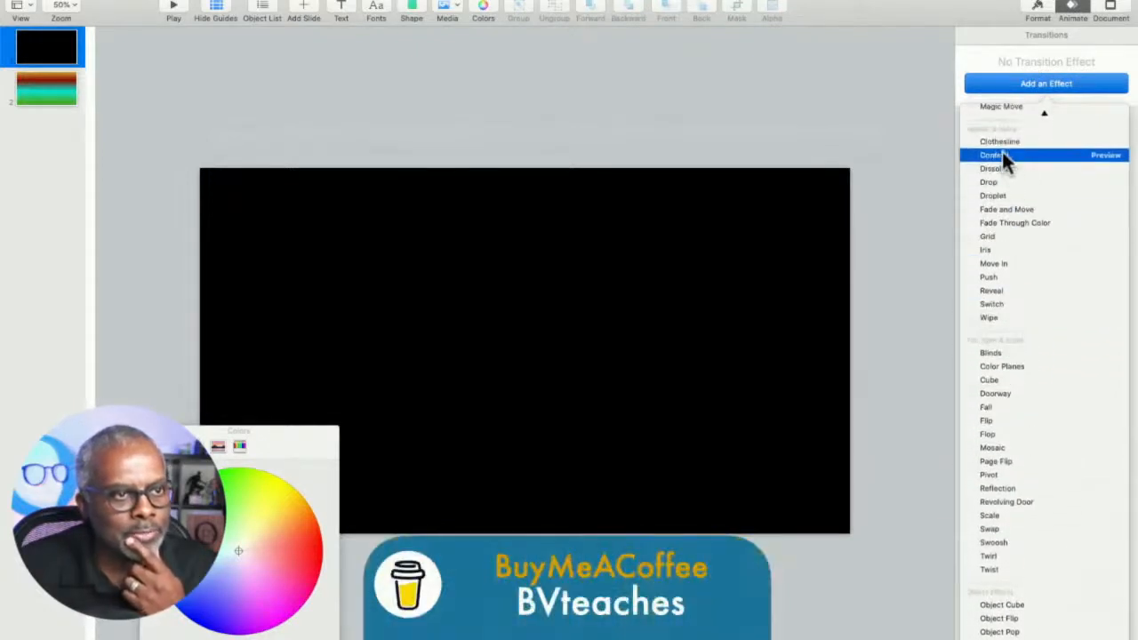
pyautogui.click(1105, 155)
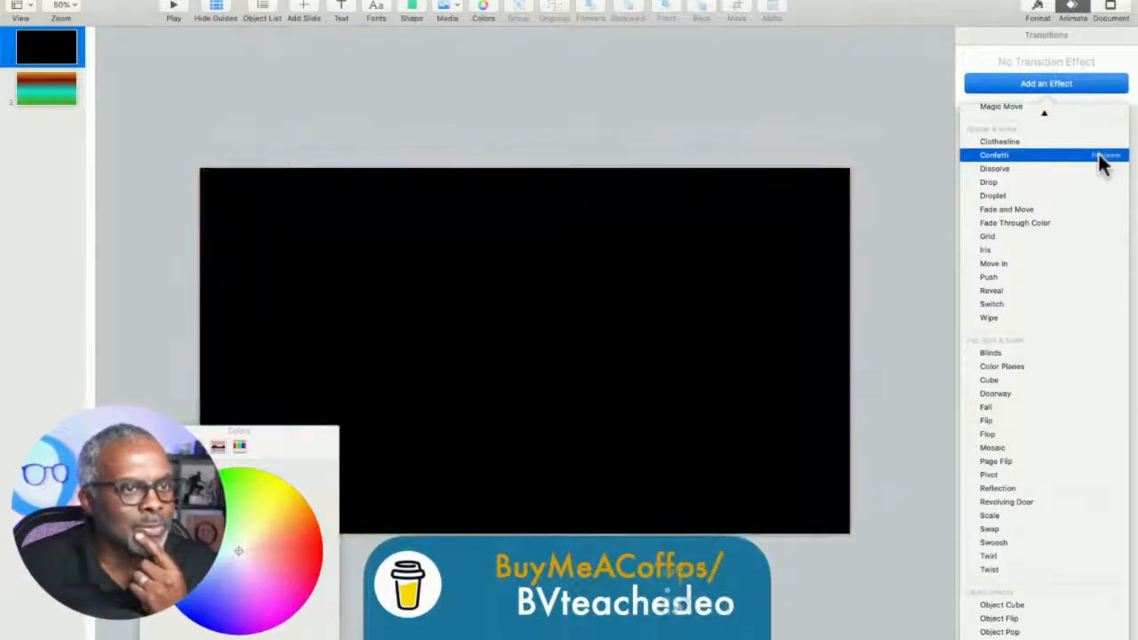
pyautogui.click(602, 114)
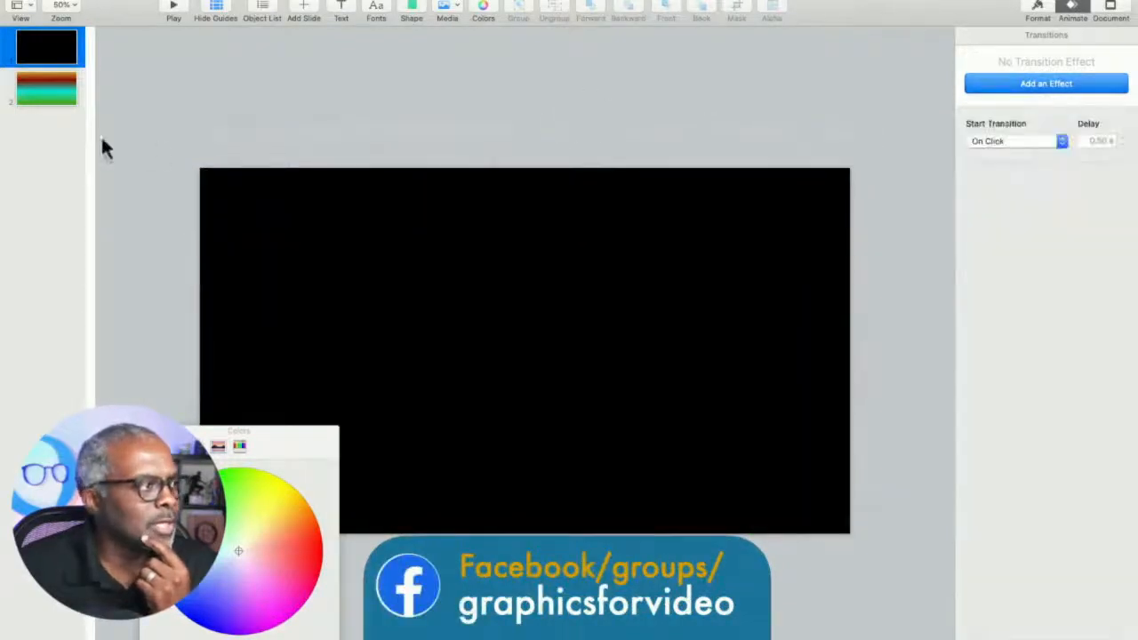
# Step: Check the build order of the second slide and preview the Confetti build-out effect on its gradient shape
pyautogui.click(53, 98)
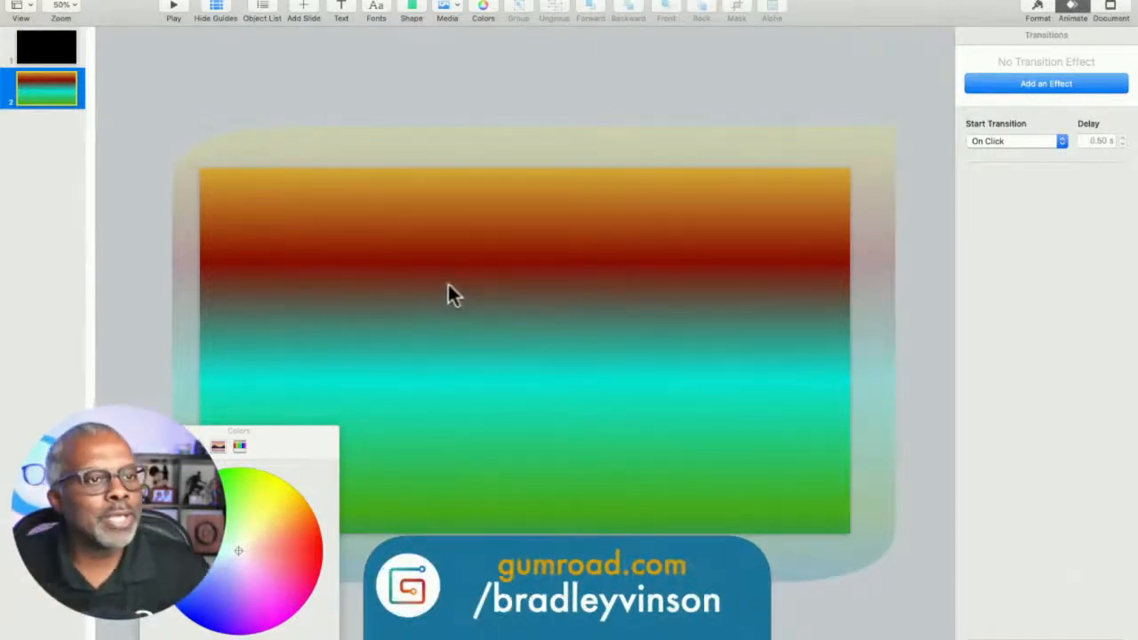
pyautogui.click(649, 333)
pyautogui.click(1047, 637)
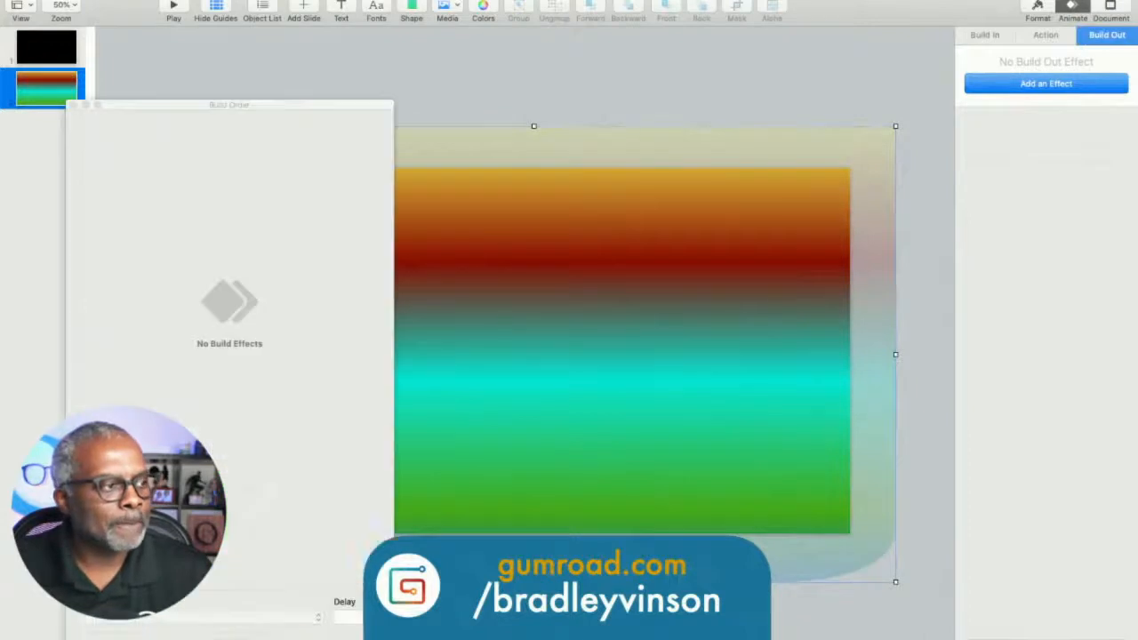
pyautogui.click(74, 106)
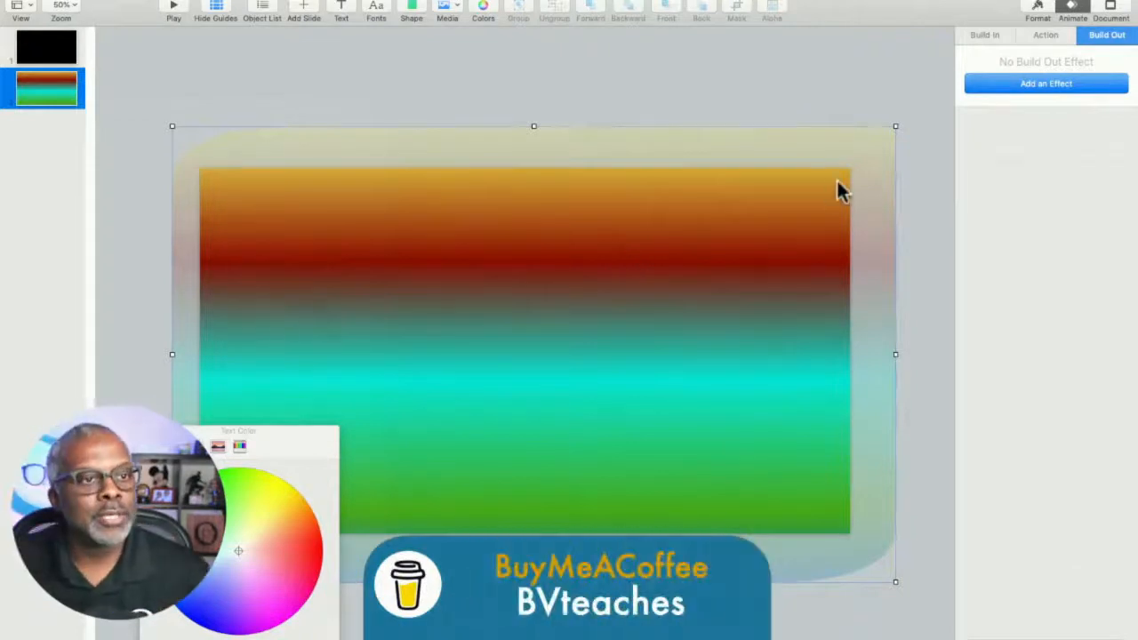
pyautogui.click(1052, 89)
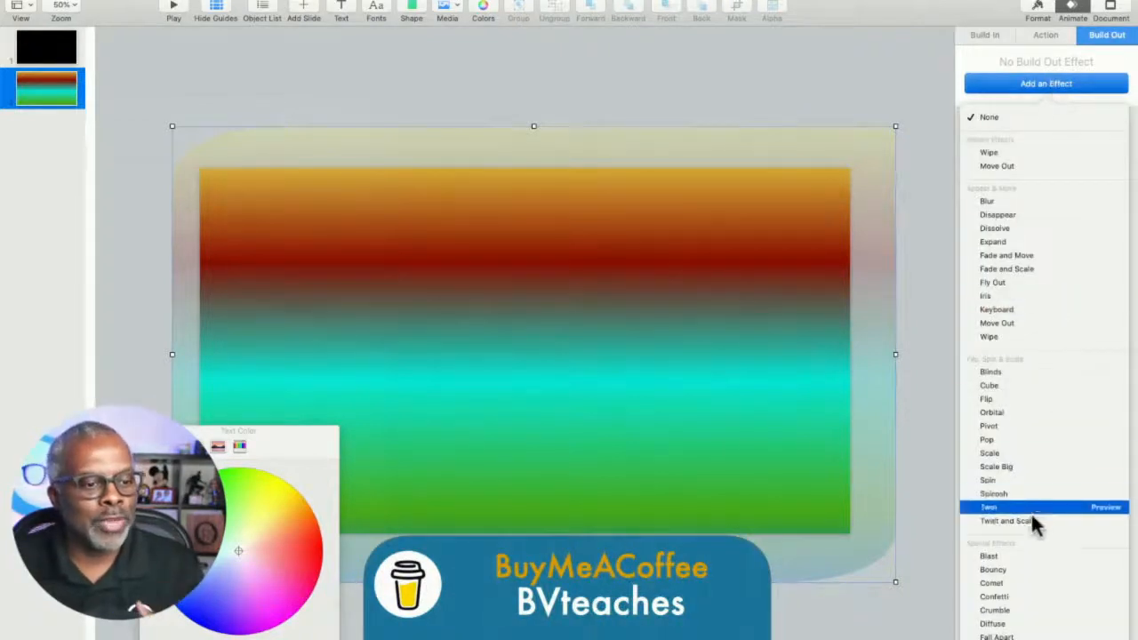
pyautogui.scroll(-1, 1031, 521)
pyautogui.click(1103, 543)
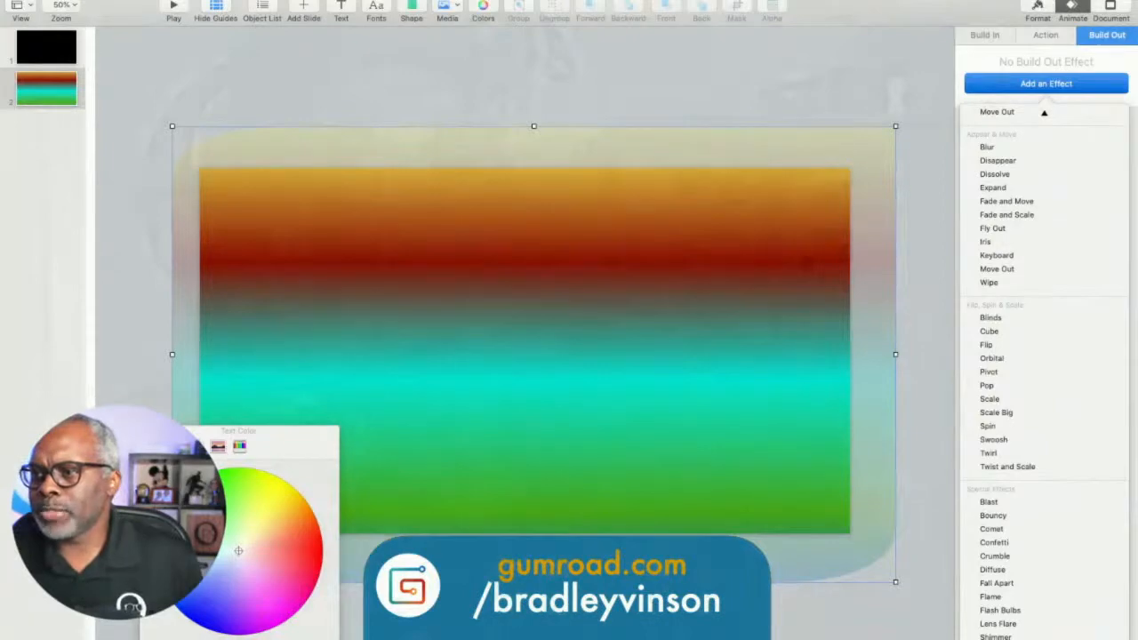
pyautogui.press('super+Tab')
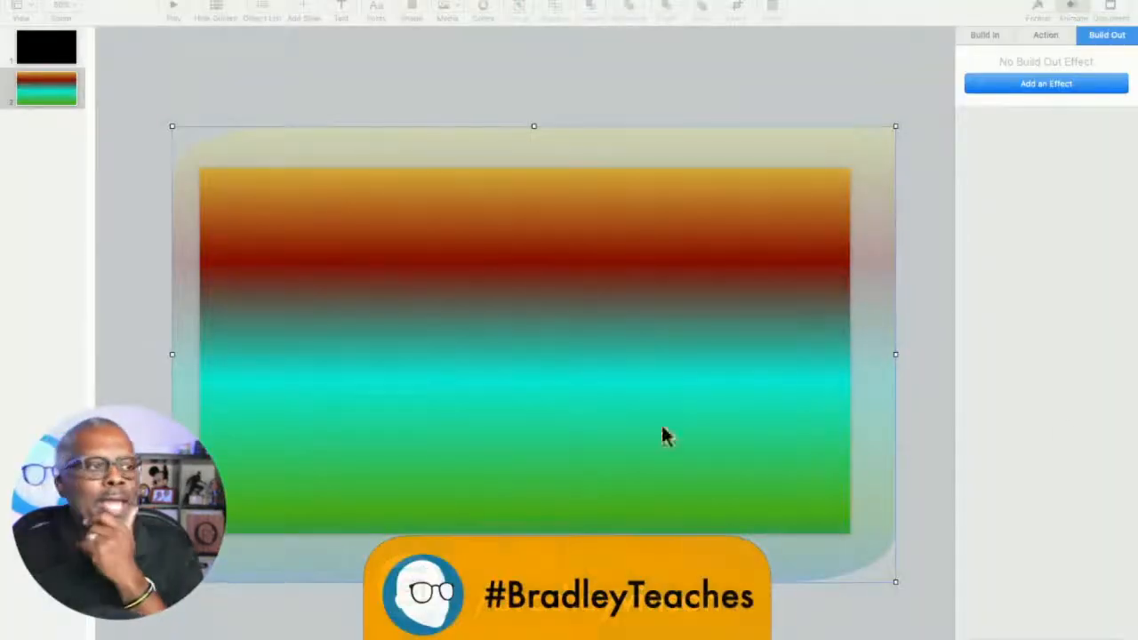
# Step: Replace the gradient shape on the second slide with a basic square stretched slightly beyond all the slide's edges
pyautogui.click(453, 237)
pyautogui.press('Delete')
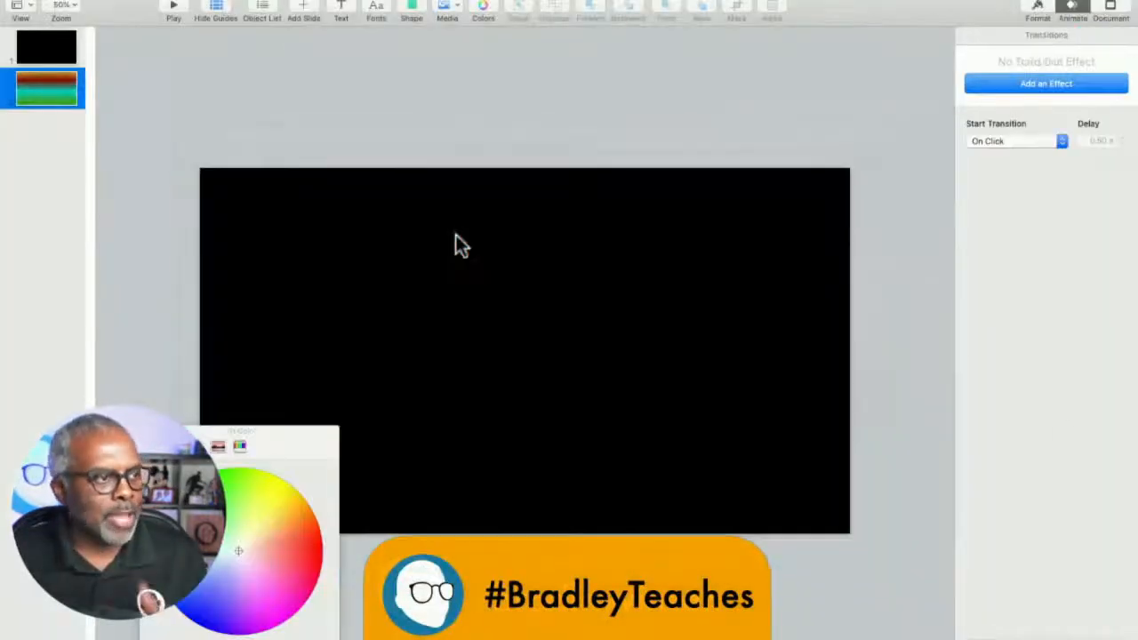
pyautogui.click(411, 10)
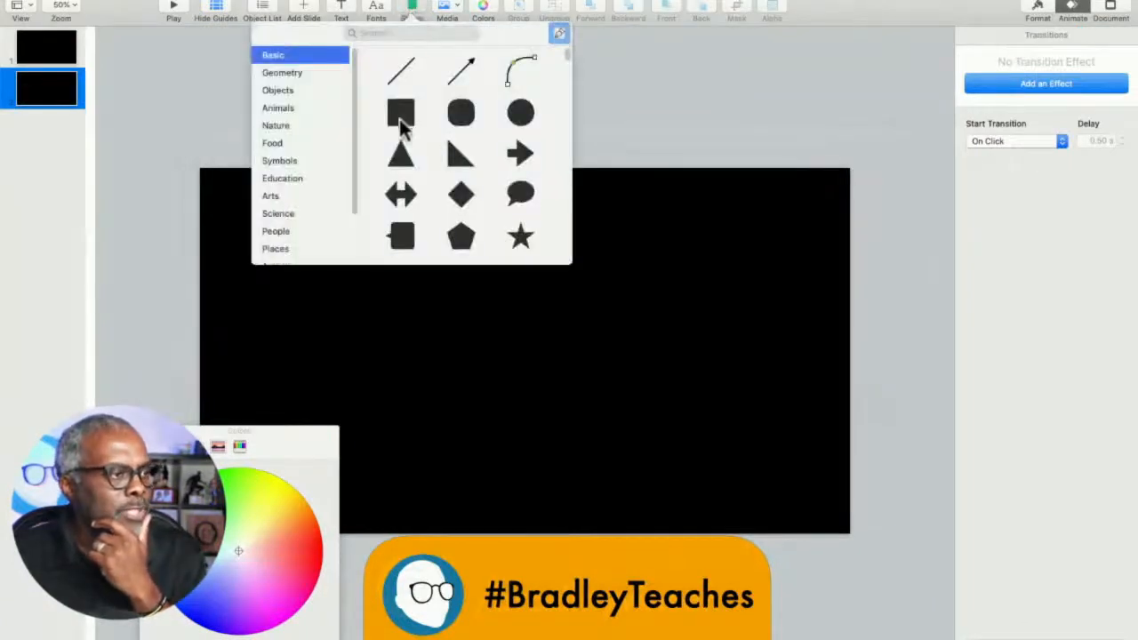
pyautogui.click(427, 147)
pyautogui.moveTo(516, 370); pyautogui.dragTo(871, 548)
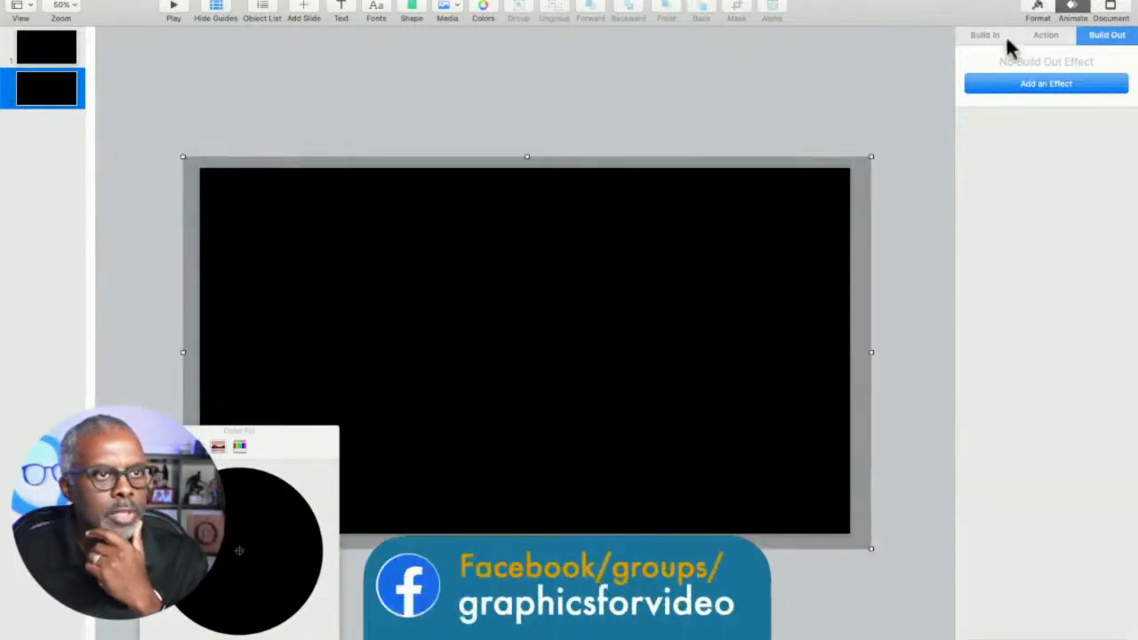
# Step: Apply the solid green shape style to the new rectangle on the second slide
pyautogui.click(1038, 9)
pyautogui.click(1055, 82)
pyautogui.click(784, 84)
pyautogui.click(649, 274)
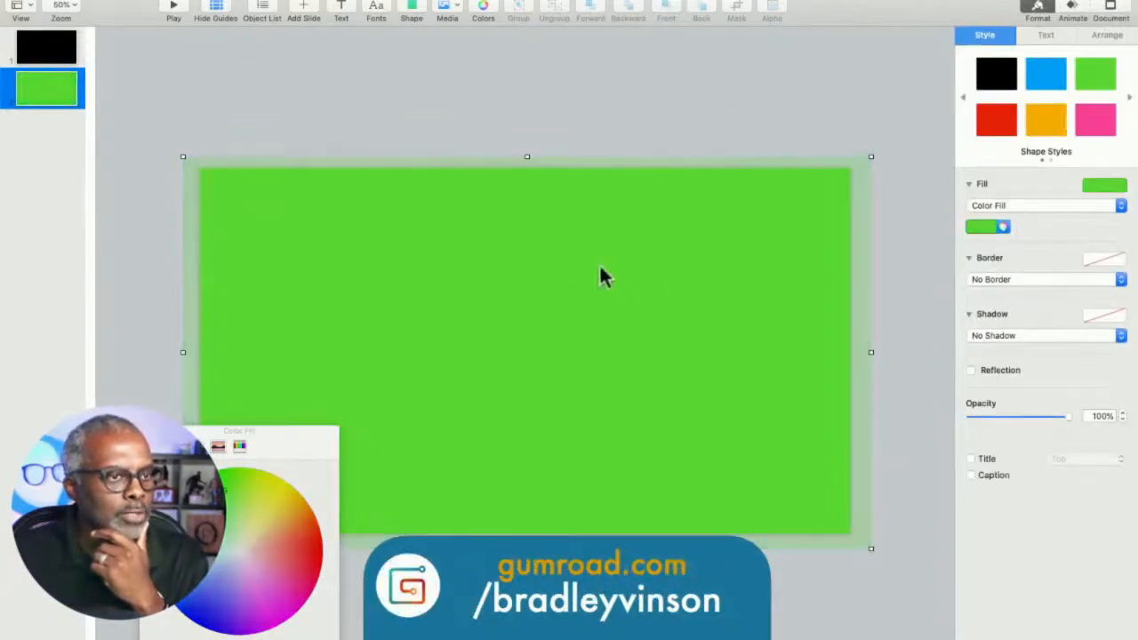
# Step: Draw a rounded rectangle covering most of the slide inside the green rectangle and apply the solid blue shape style to it
pyautogui.click(401, 7)
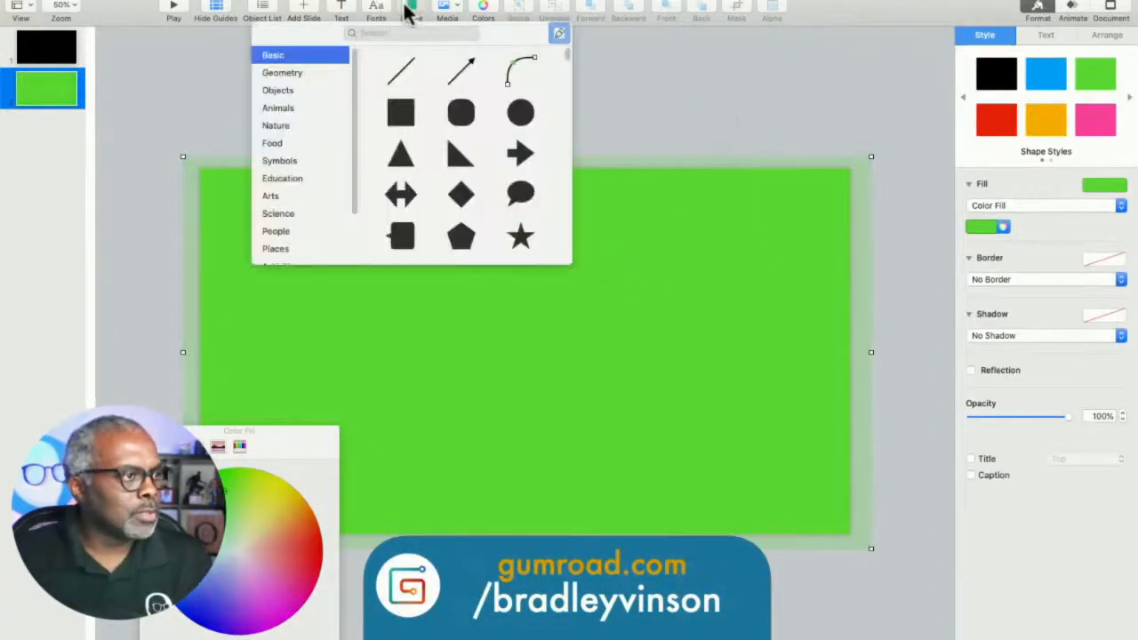
pyautogui.click(453, 117)
pyautogui.moveTo(518, 359); pyautogui.dragTo(818, 486)
pyautogui.moveTo(283, 103); pyautogui.dragTo(414, 274)
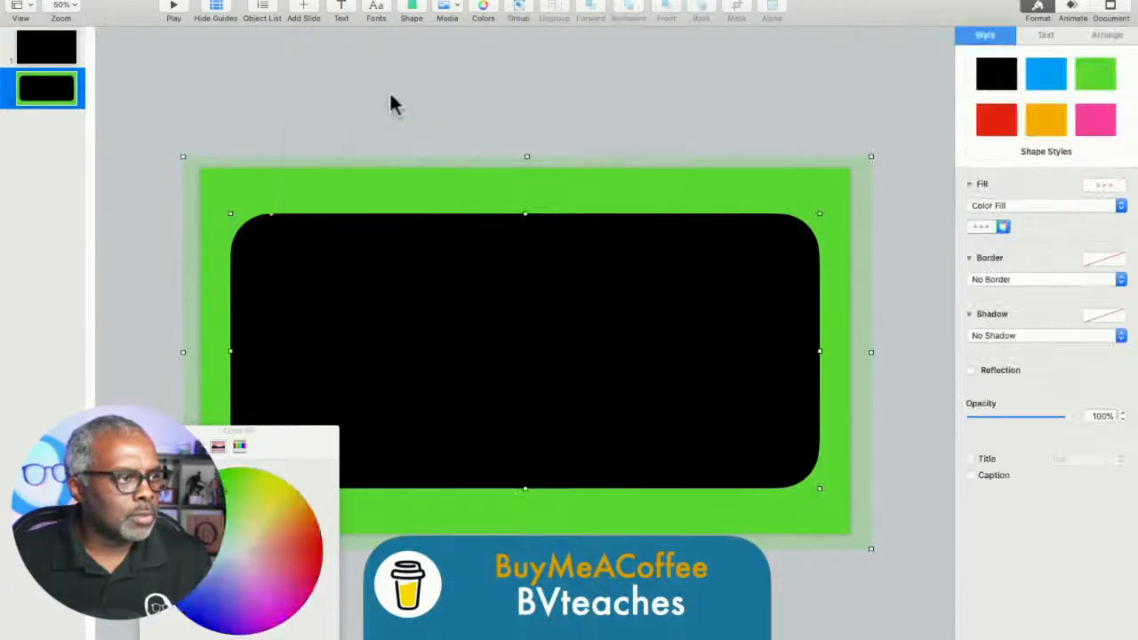
pyautogui.click(432, 275)
pyautogui.click(1092, 78)
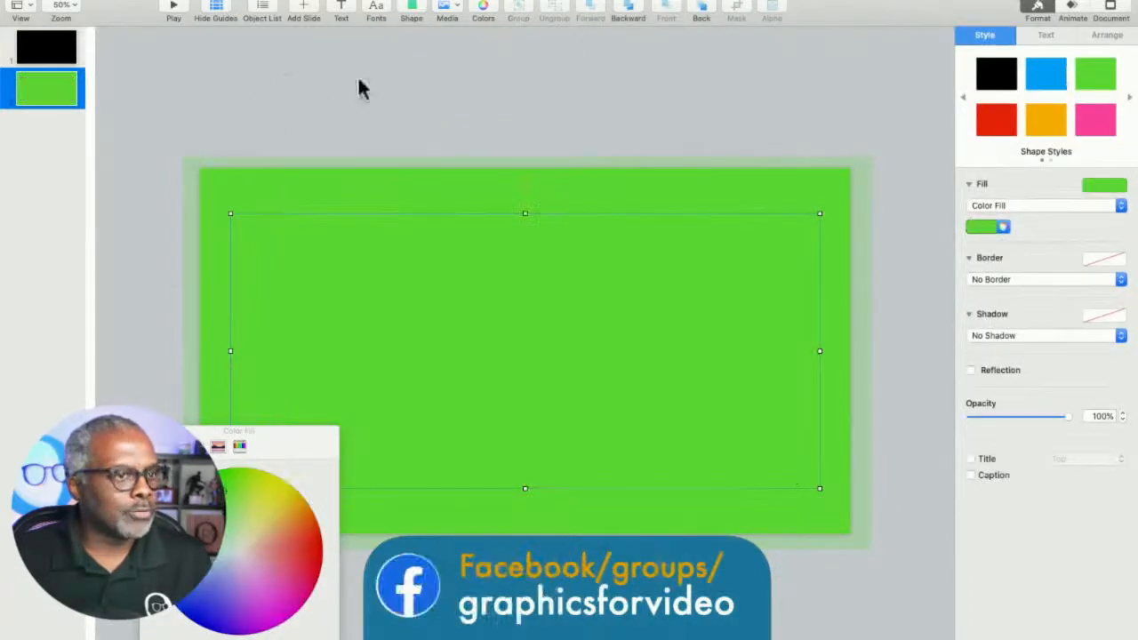
pyautogui.click(1045, 78)
# Step: Subtract the blue rounded rectangle from the green rectangle to form a frame around the slide
pyautogui.click(287, 113)
pyautogui.moveTo(286, 113); pyautogui.dragTo(490, 323)
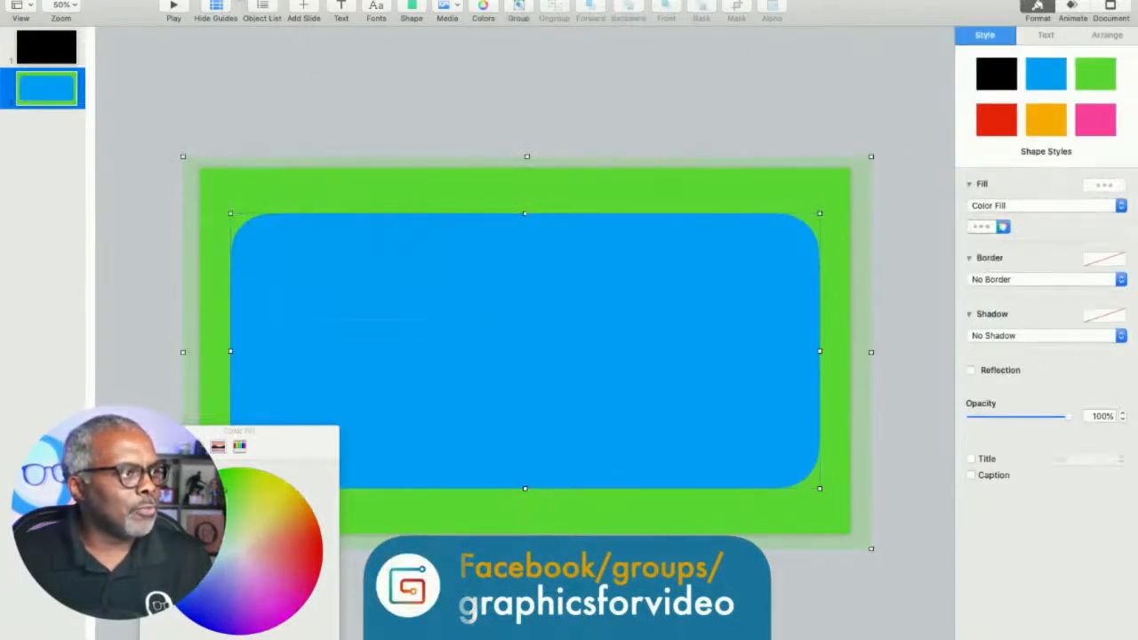
pyautogui.click(244, 5)
pyautogui.moveTo(264, 49)
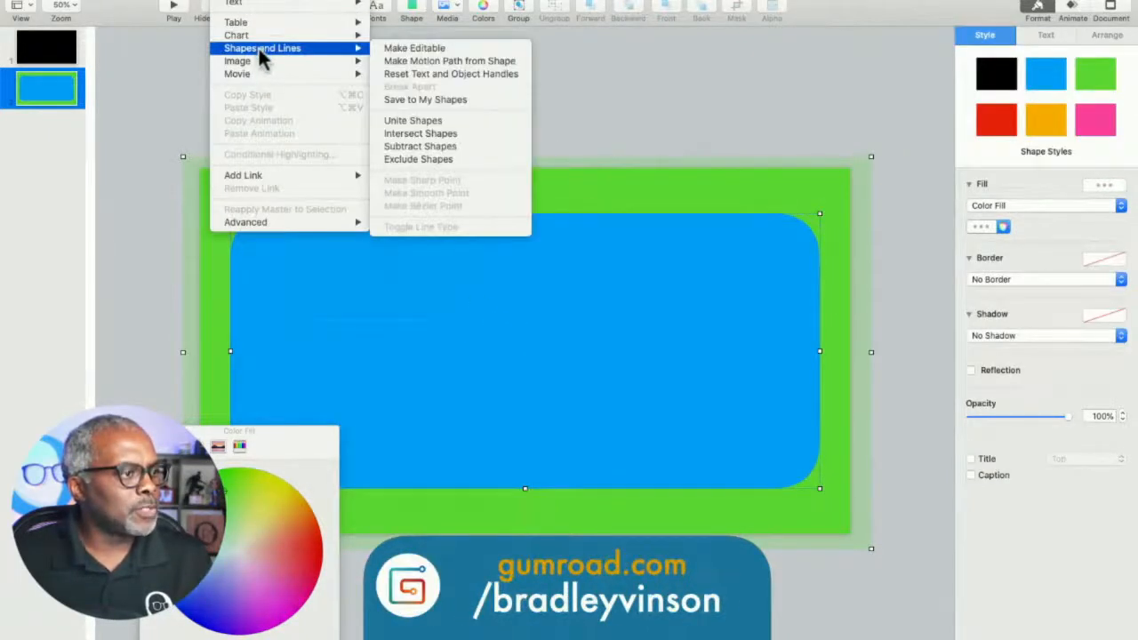
pyautogui.click(407, 148)
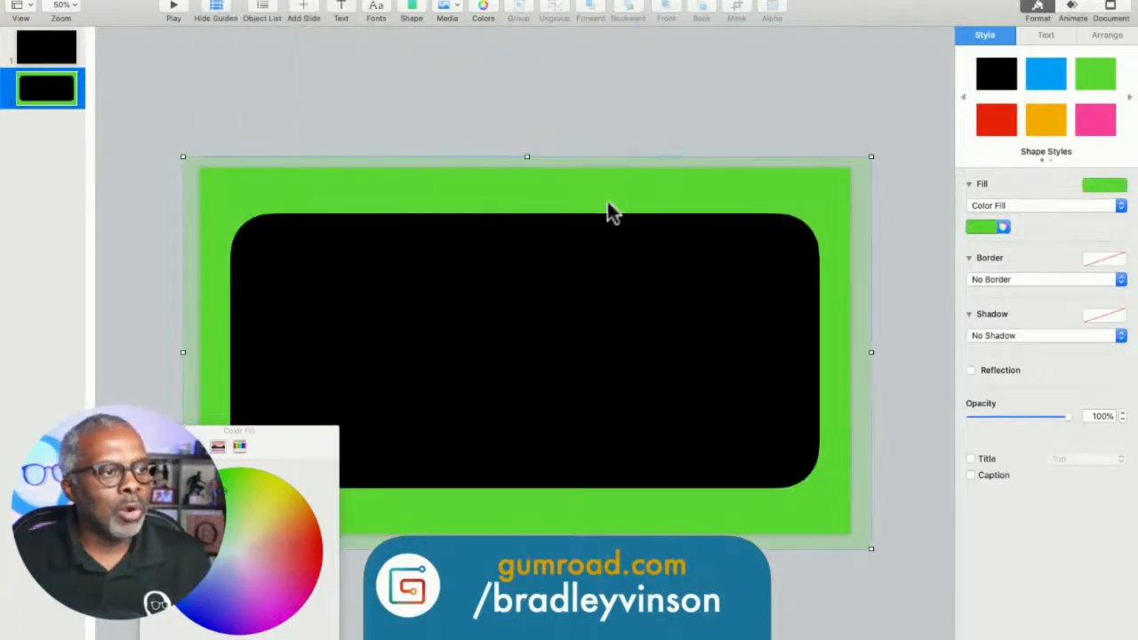
pyautogui.click(501, 102)
# Step: Change the frame's fill to Image Fill using the yellow-to-black picture with the circular logo, set to Scale to Fill
pyautogui.click(656, 196)
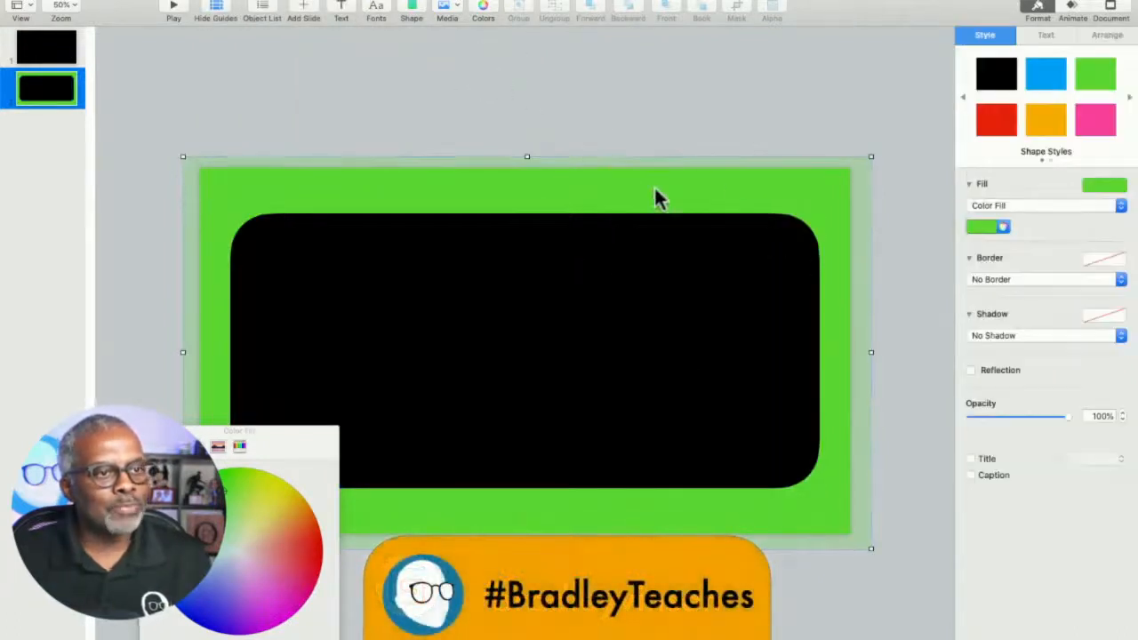
pyautogui.click(992, 206)
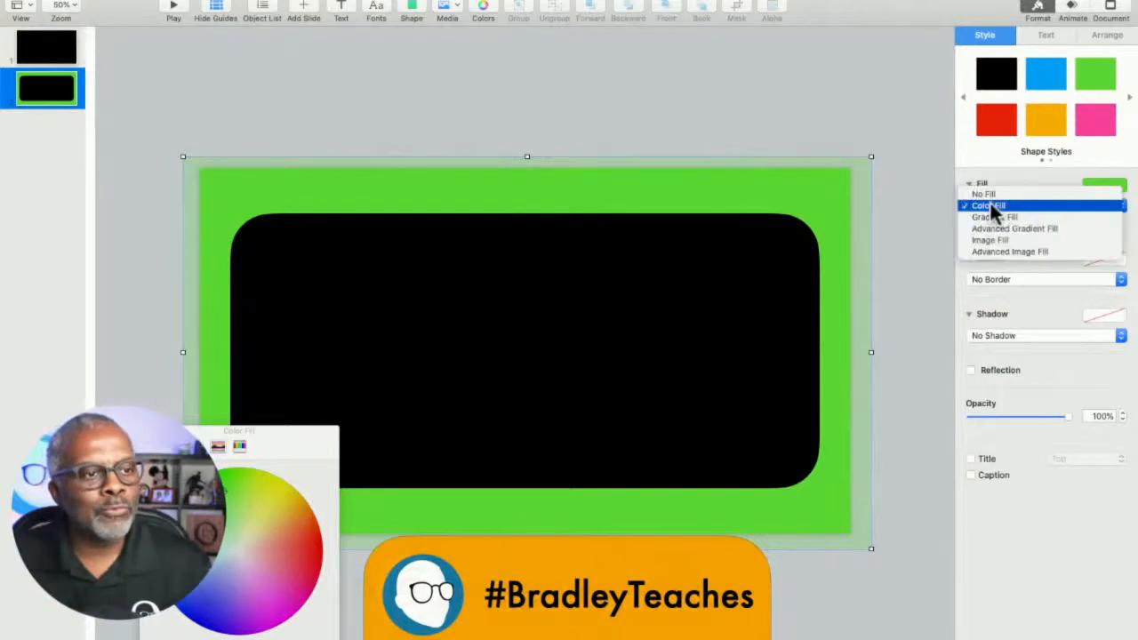
pyautogui.click(996, 239)
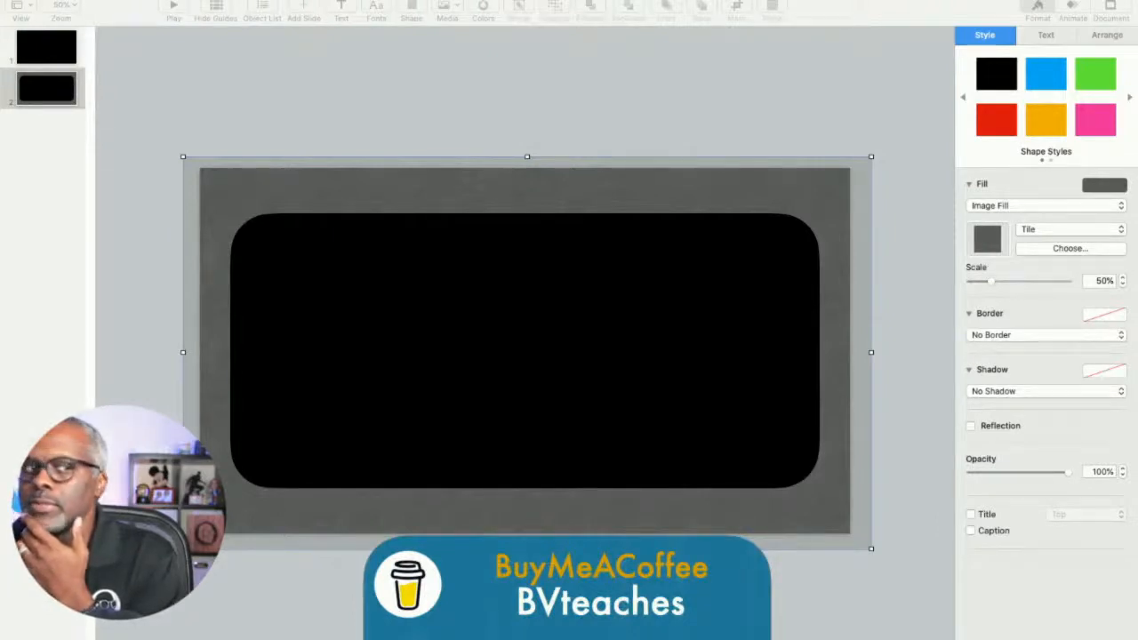
pyautogui.moveTo(947, 345); pyautogui.dragTo(989, 236)
pyautogui.click(786, 113)
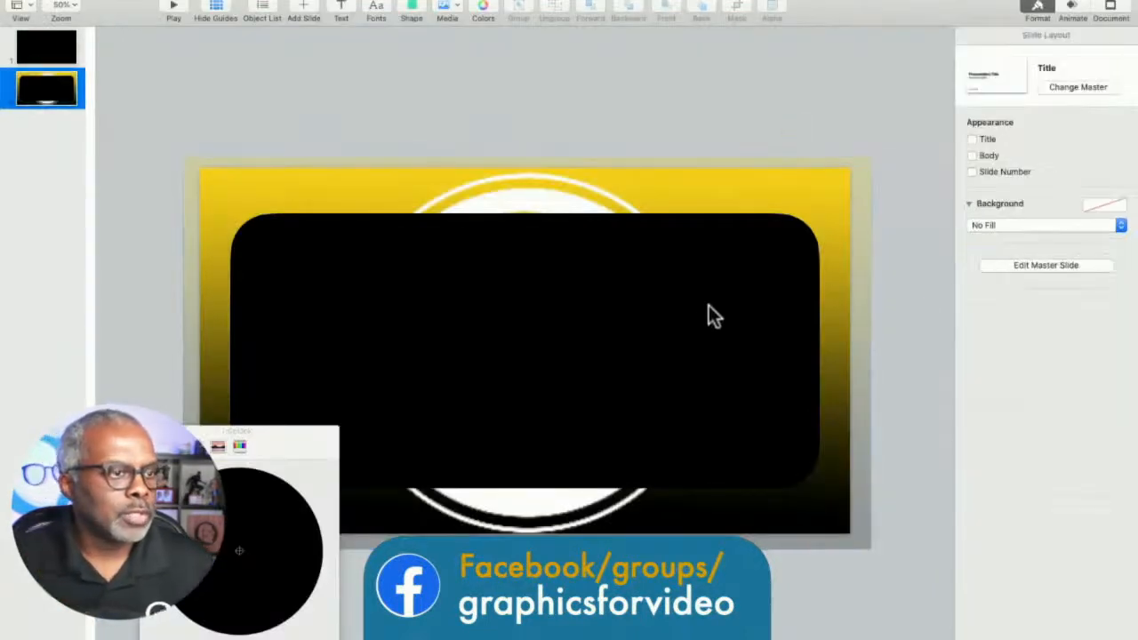
# Step: Set the frame's image fill to Tile so the logo picture repeats around it
pyautogui.click(771, 195)
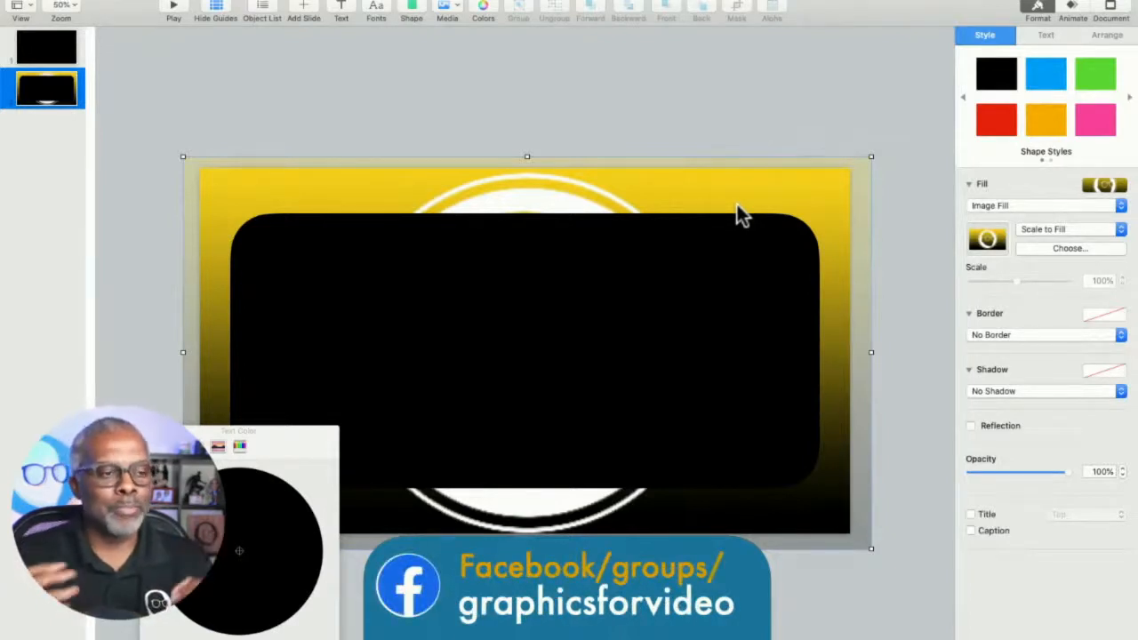
pyautogui.click(788, 107)
pyautogui.click(714, 194)
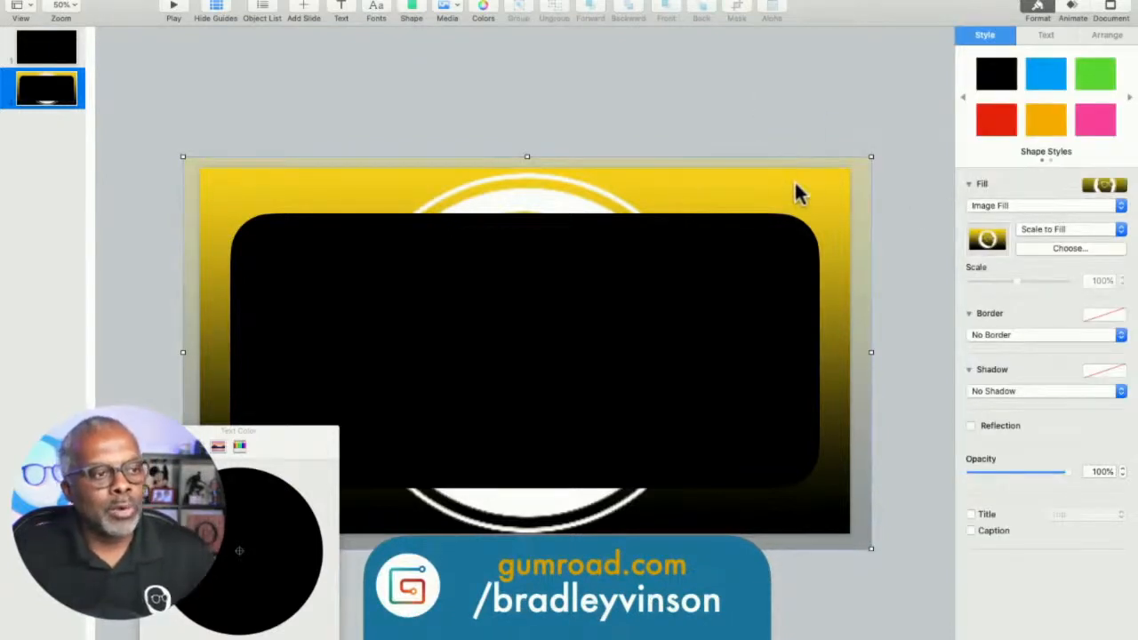
pyautogui.click(746, 138)
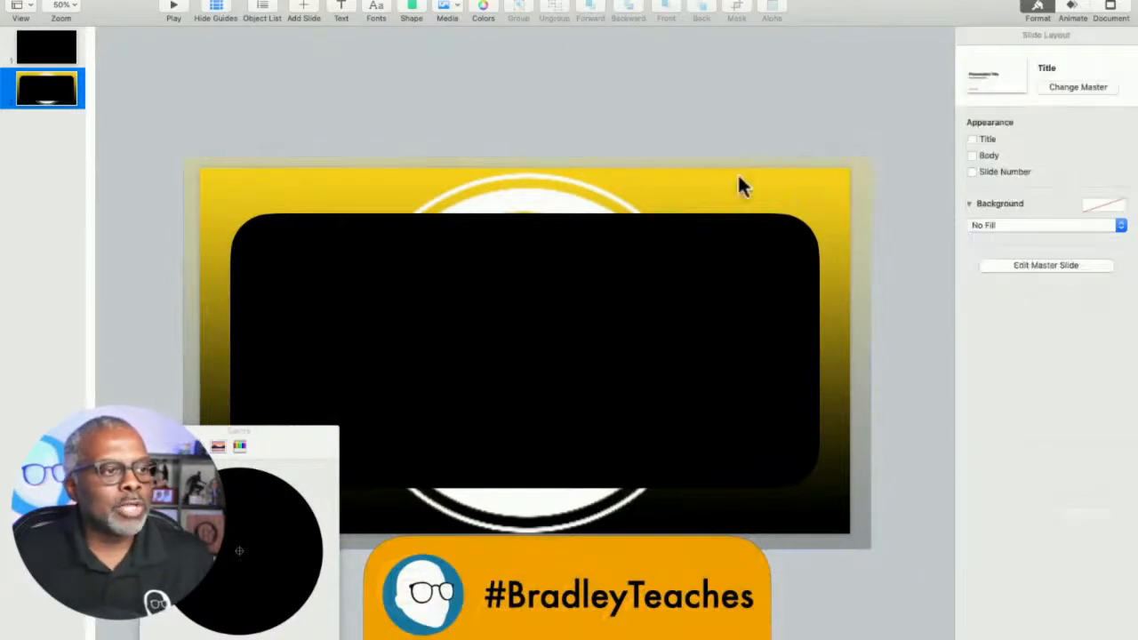
pyautogui.click(722, 192)
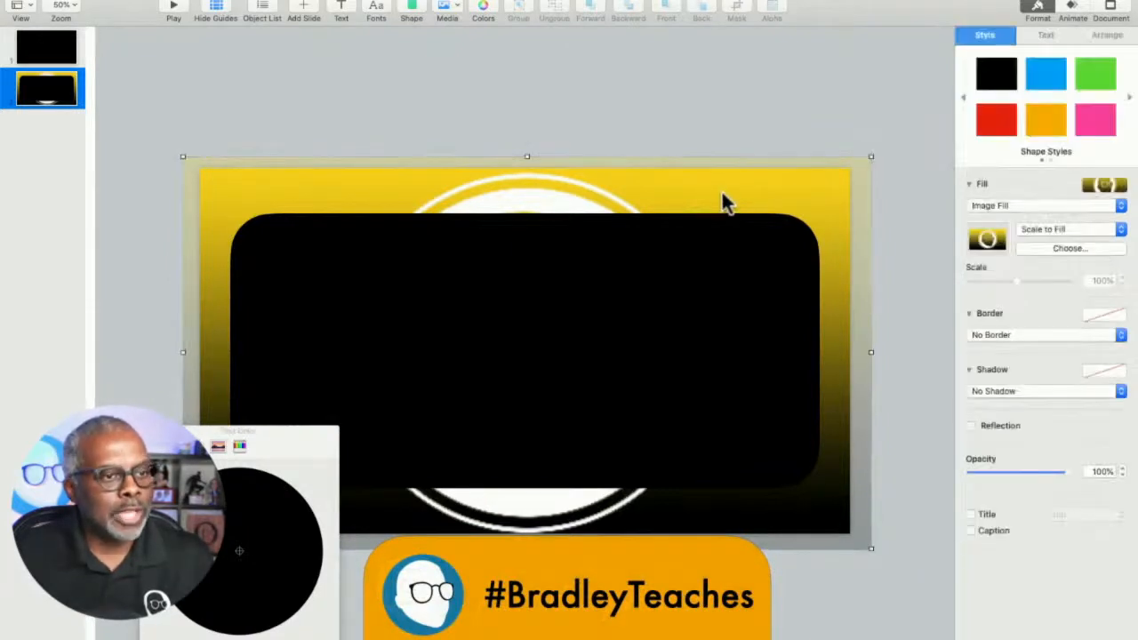
pyautogui.click(987, 206)
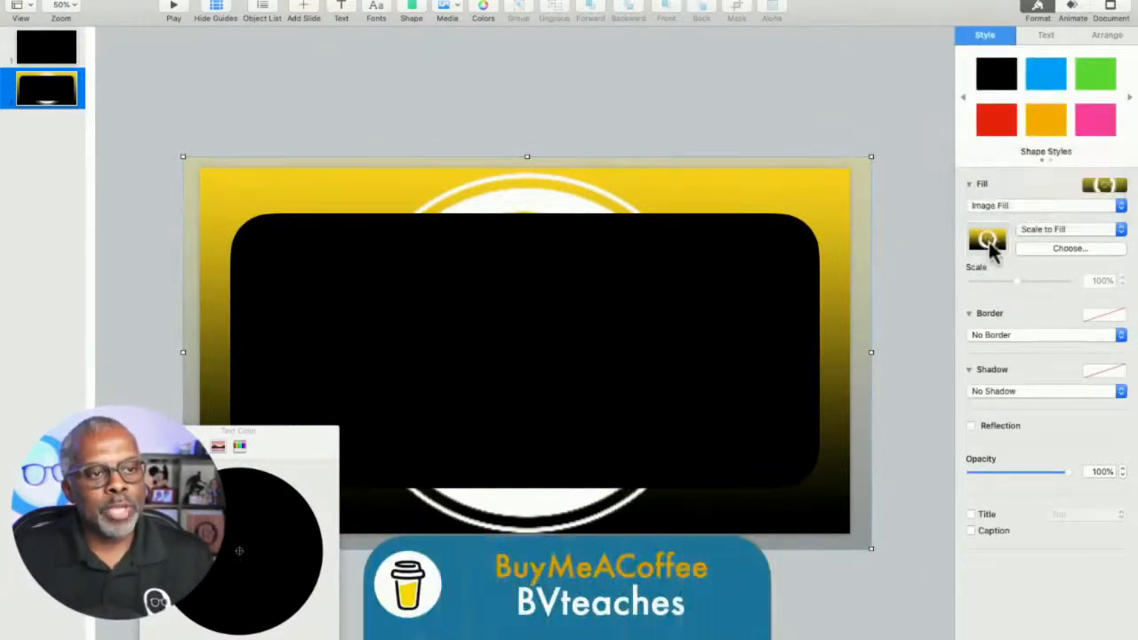
pyautogui.click(1046, 227)
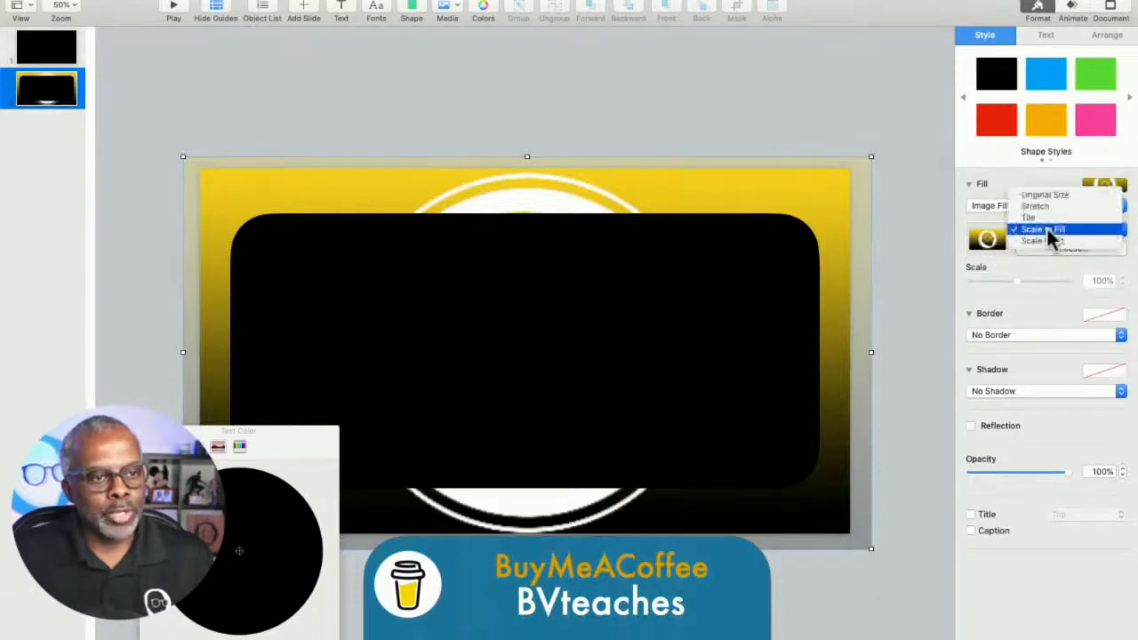
pyautogui.click(1045, 219)
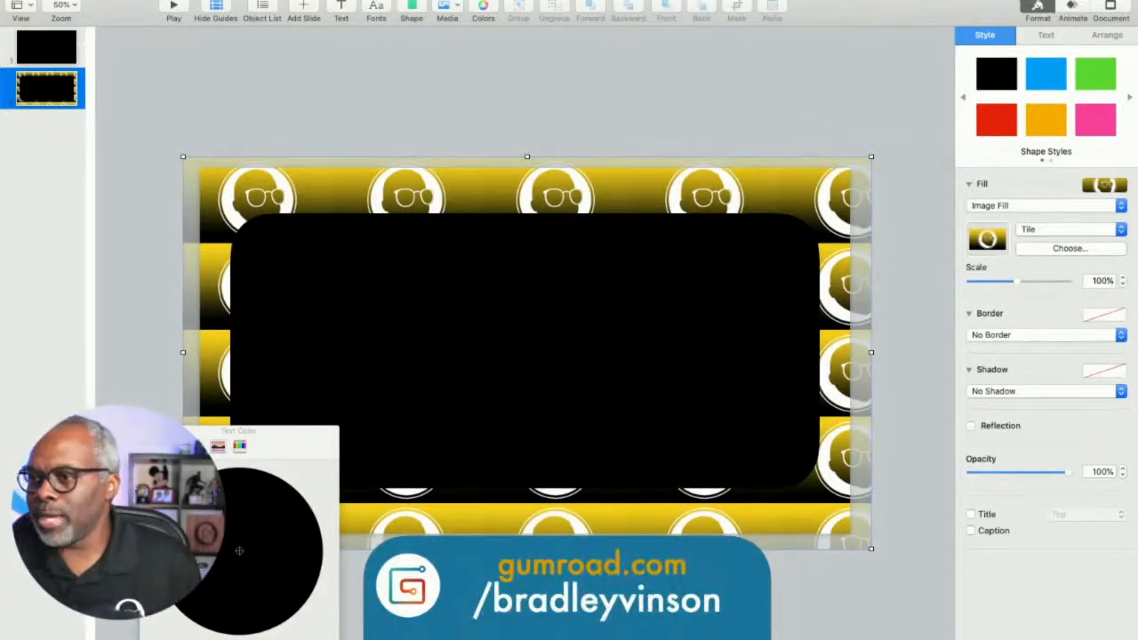
pyautogui.press('super+Tab')
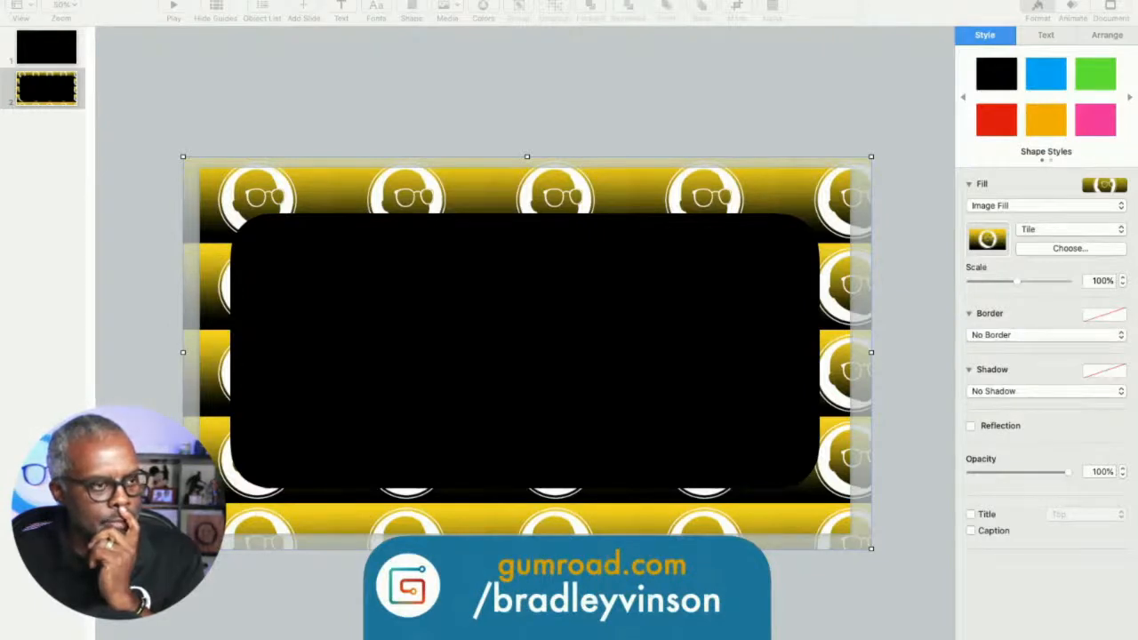
pyautogui.click(662, 186)
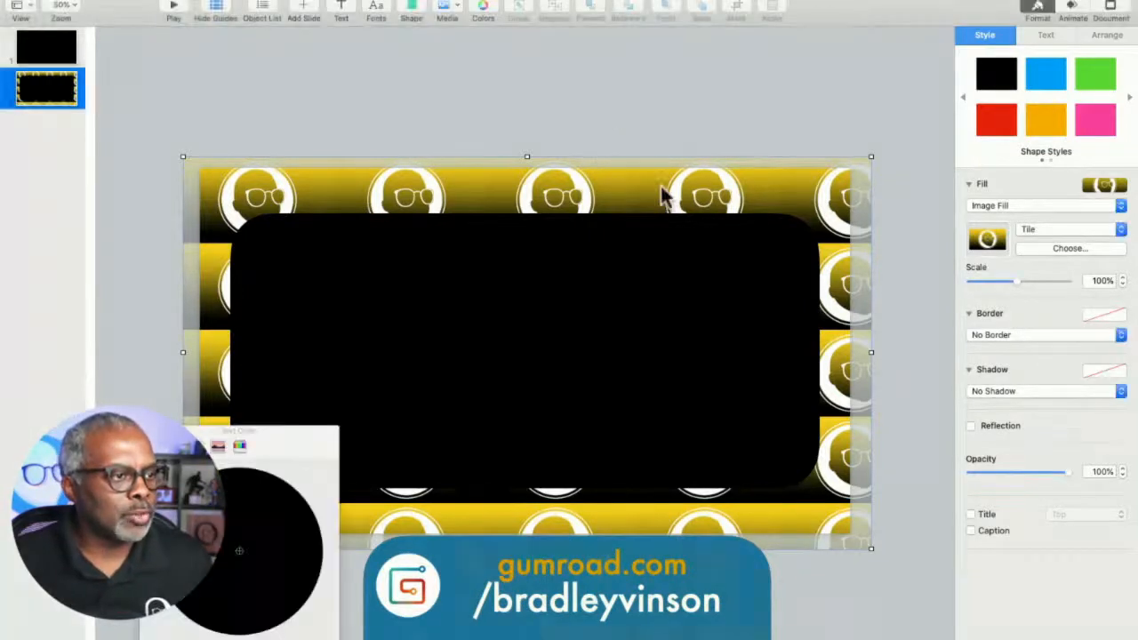
pyautogui.click(637, 98)
# Step: Add the Confetti build-out effect to the logo-tiled frame on the second slide
pyautogui.click(604, 193)
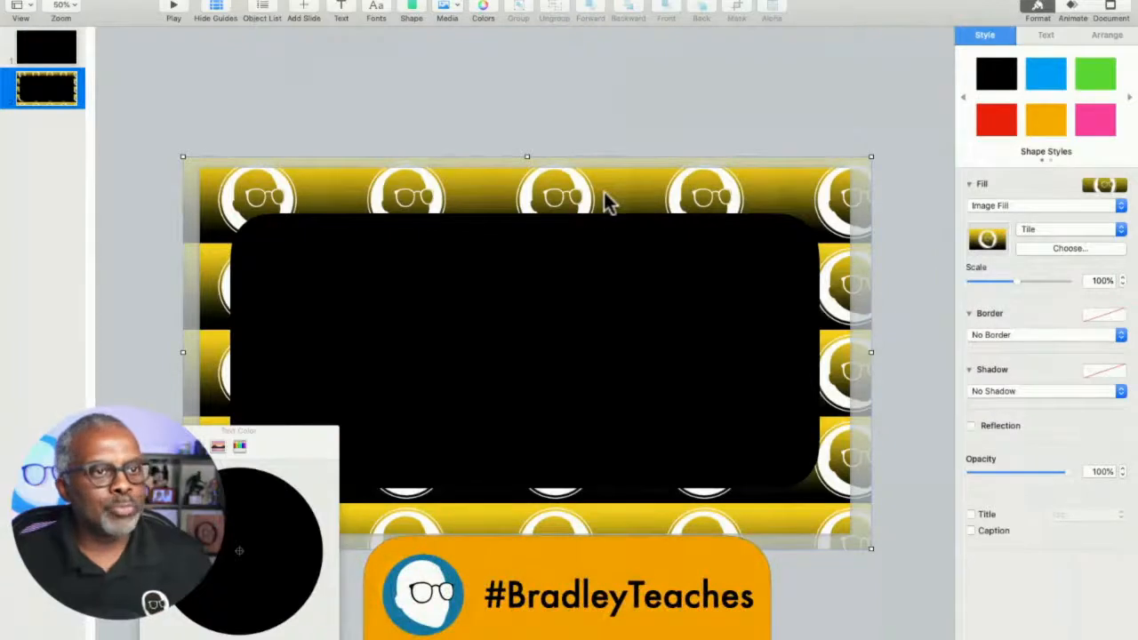
pyautogui.click(1071, 7)
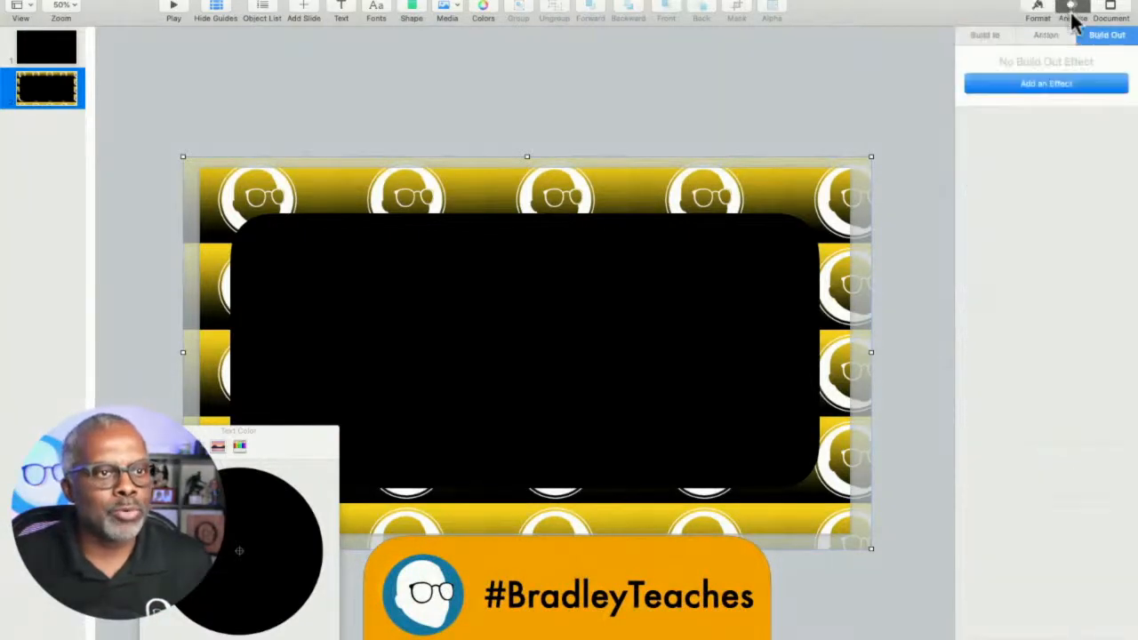
pyautogui.click(1064, 85)
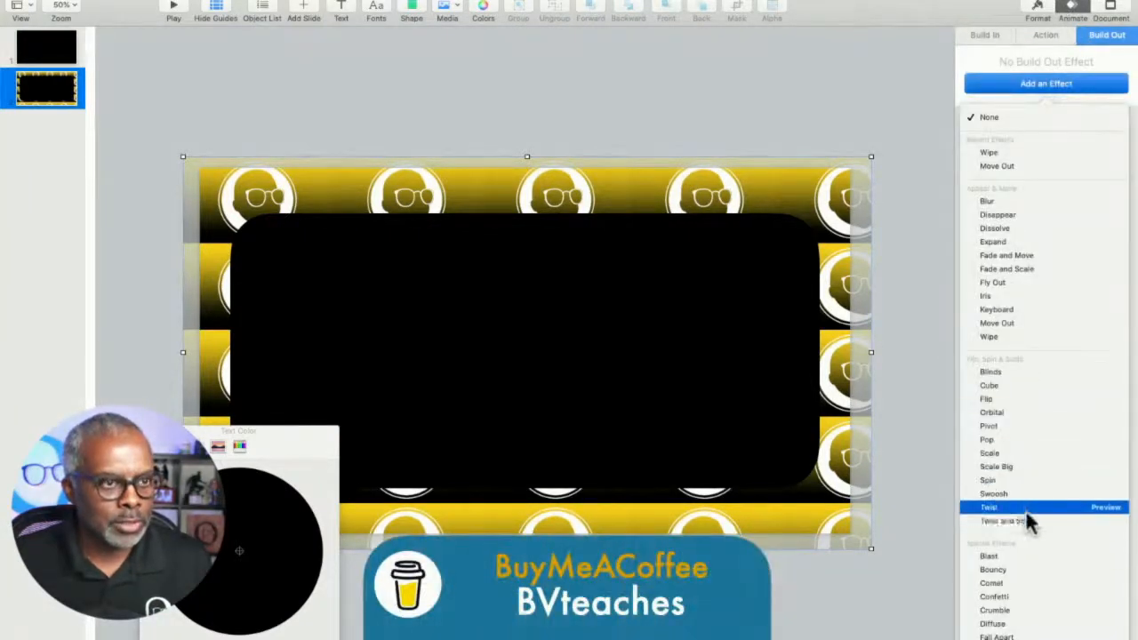
pyautogui.scroll(-3, 1026, 512)
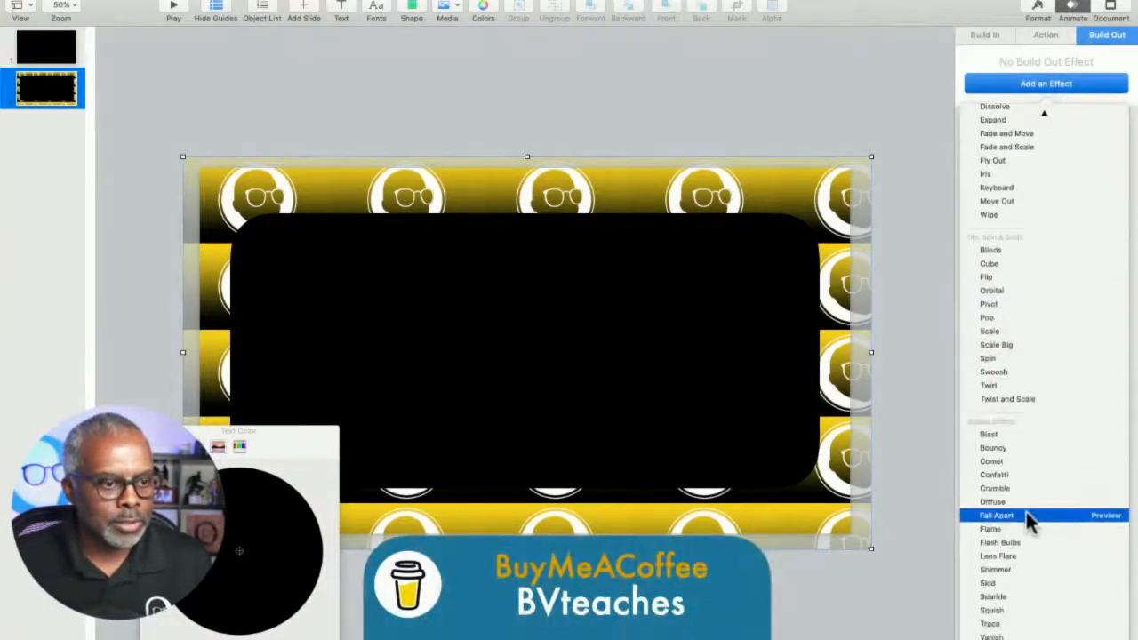
pyautogui.click(990, 475)
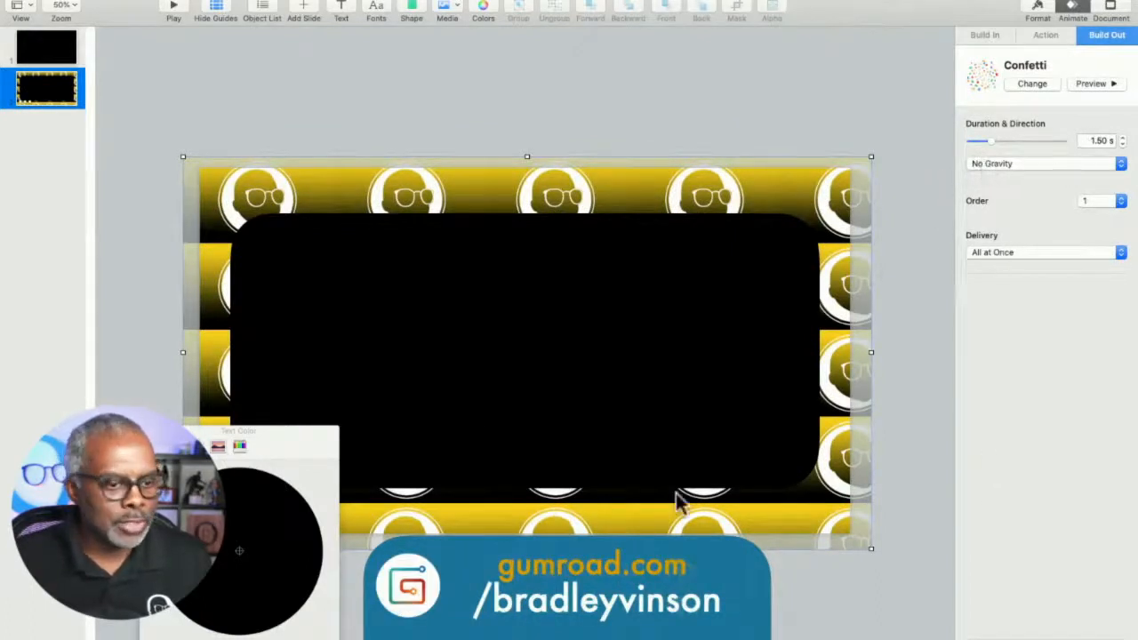
# Step: Open the build order and check the start options for the frame's Confetti build
pyautogui.click(1023, 638)
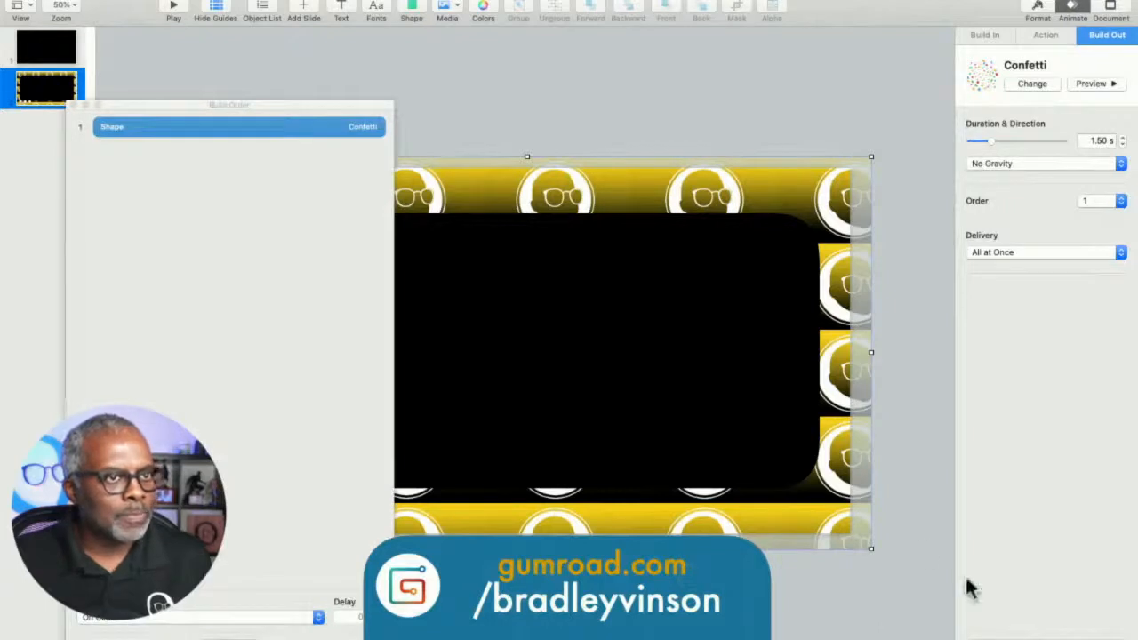
pyautogui.moveTo(318, 108); pyautogui.dragTo(521, 5)
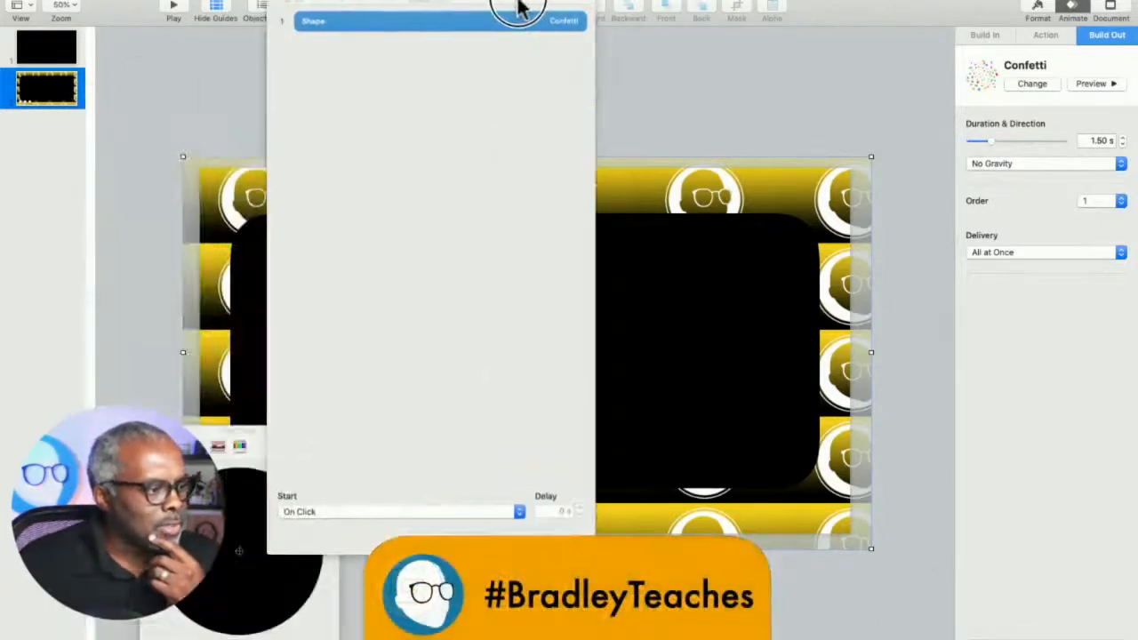
pyautogui.click(360, 513)
pyautogui.click(356, 415)
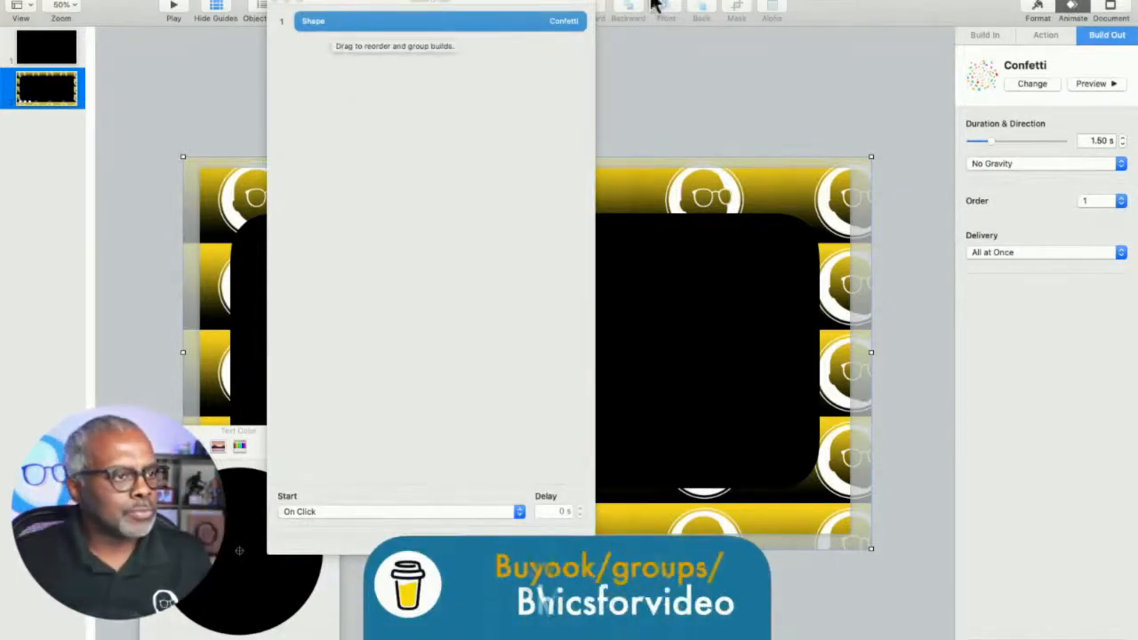
pyautogui.click(775, 112)
# Step: Delete the logo-tiled frame from the second slide and put the build order away
pyautogui.click(763, 179)
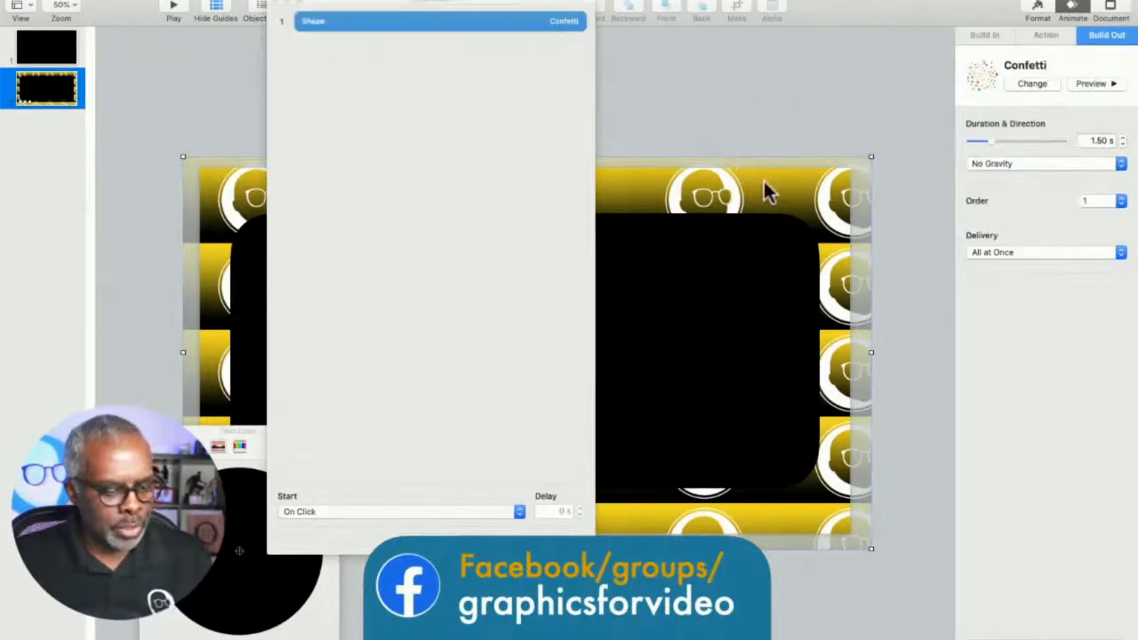
pyautogui.press('Delete')
pyautogui.moveTo(327, 18); pyautogui.dragTo(2, 300)
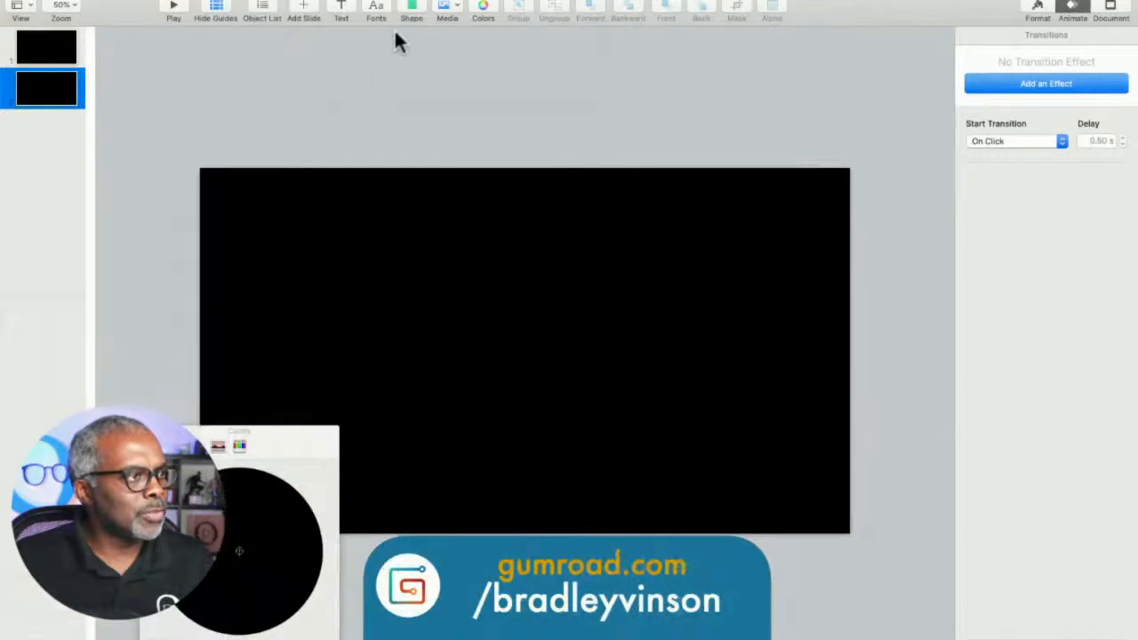
# Step: Insert a rounded square with a multicolour Advanced Gradient Fill and stretch it slightly beyond the slide's edges
pyautogui.click(411, 11)
pyautogui.click(463, 114)
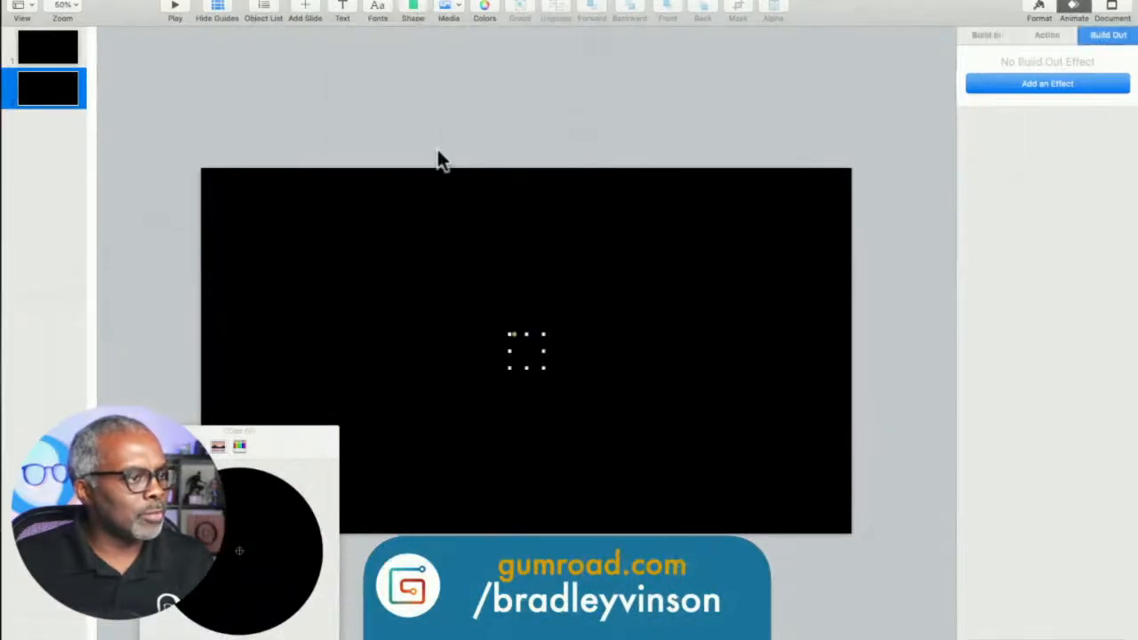
pyautogui.click(1037, 10)
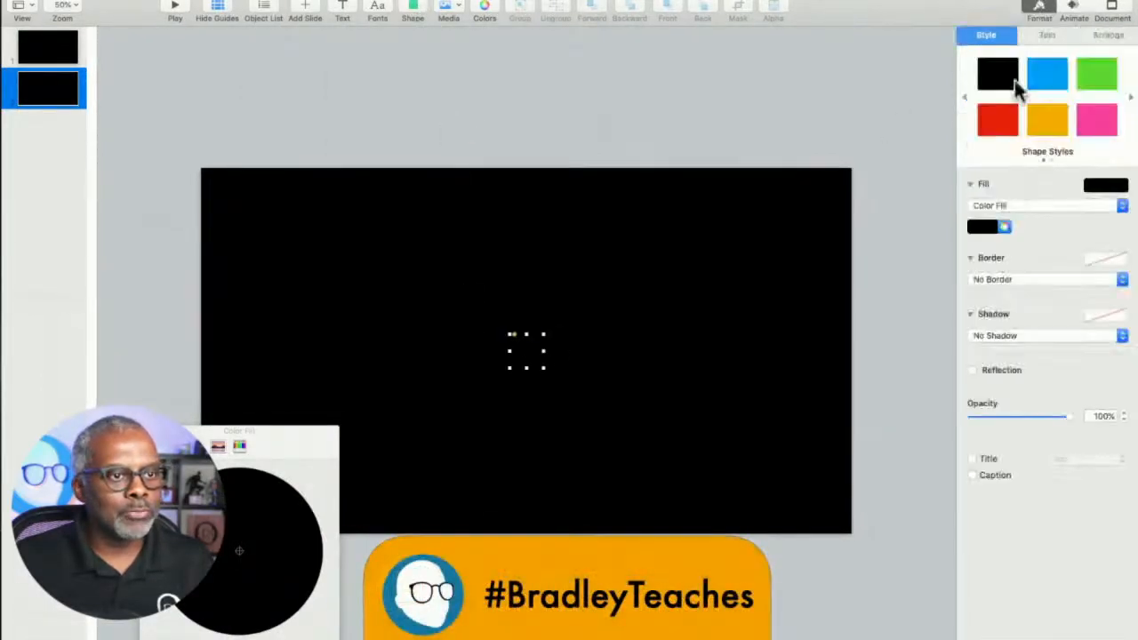
pyautogui.click(987, 206)
pyautogui.click(982, 228)
pyautogui.moveTo(540, 368); pyautogui.dragTo(879, 578)
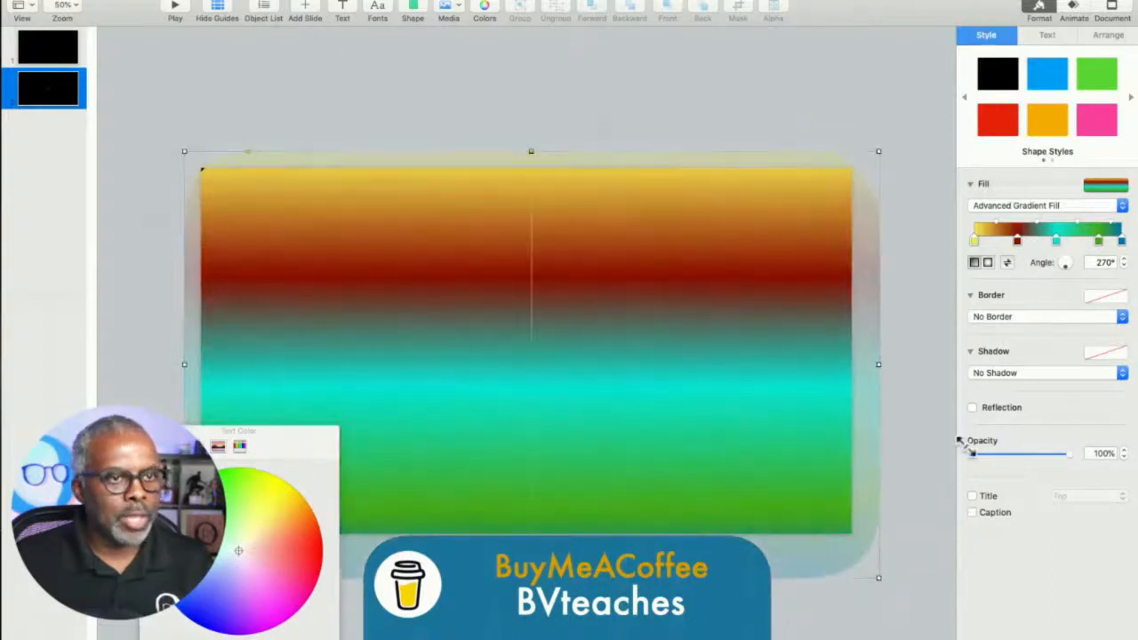
# Step: Apply the Confetti build-out effect to the slide-covering gradient shape
pyautogui.click(1071, 11)
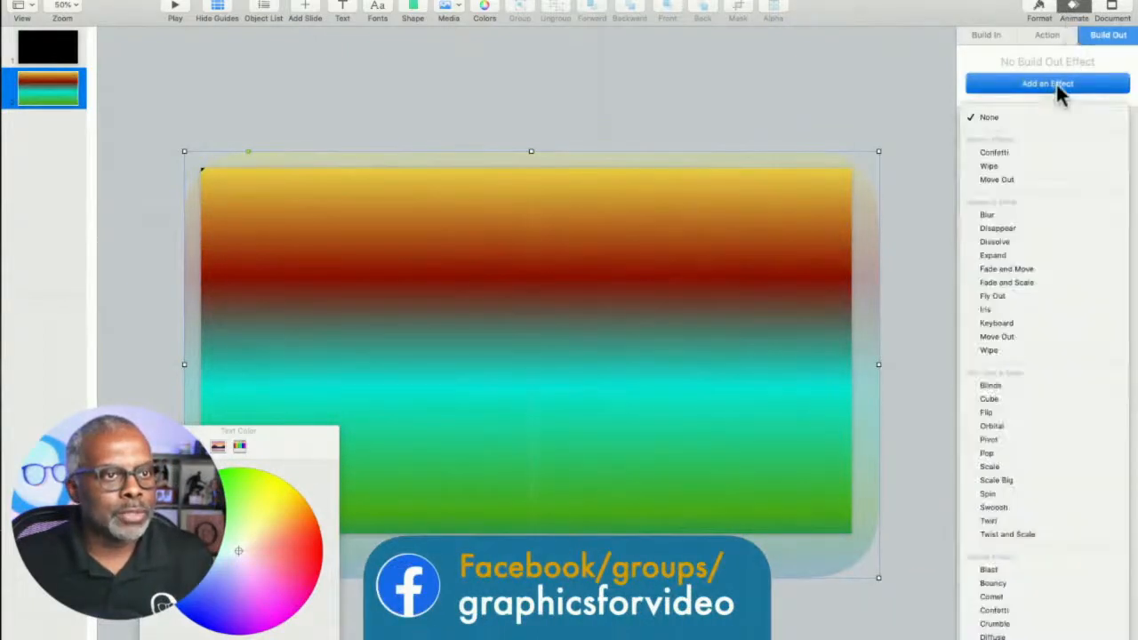
pyautogui.click(1027, 149)
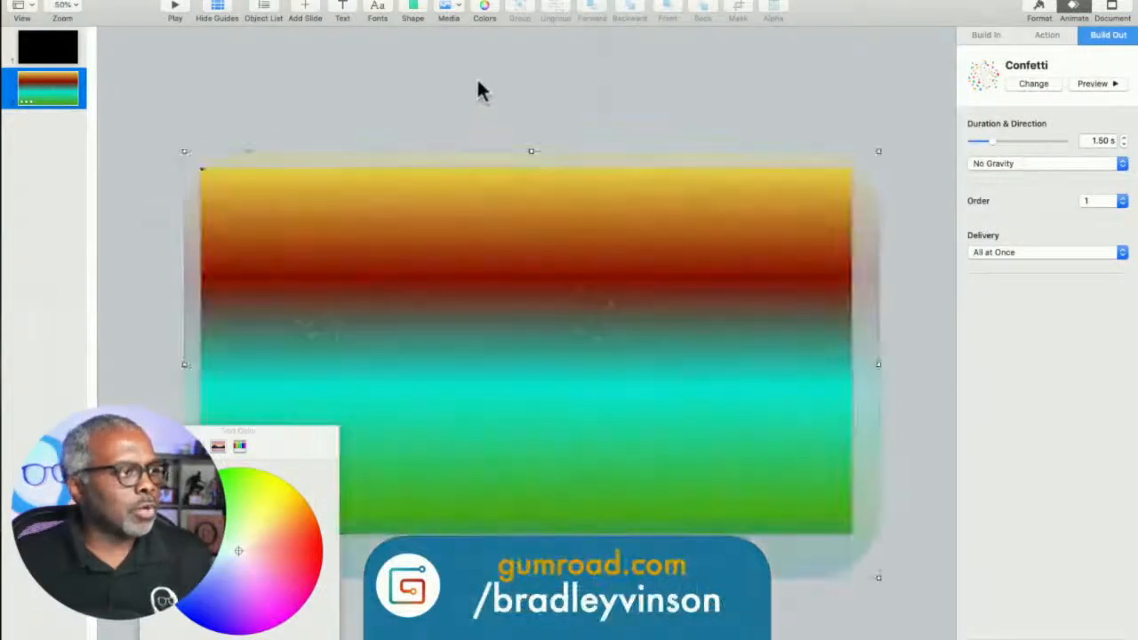
pyautogui.click(476, 77)
pyautogui.click(259, 233)
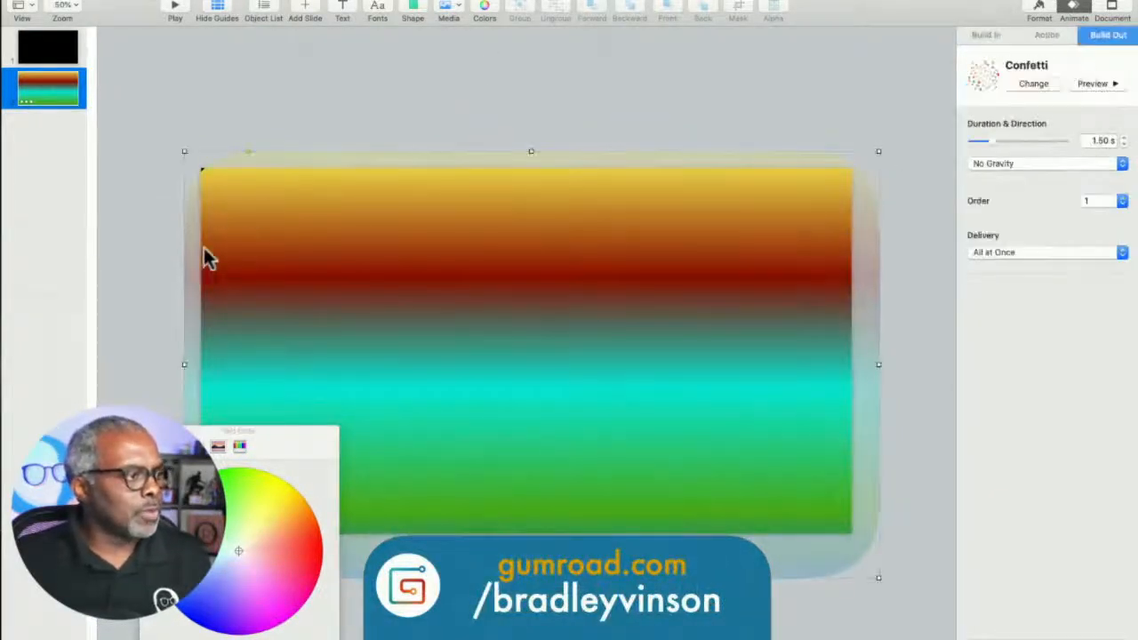
# Step: Stretch the gradient shape's left edge further beyond the slide and keep its Confetti build-out at No Gravity
pyautogui.moveTo(181, 366); pyautogui.dragTo(168, 365)
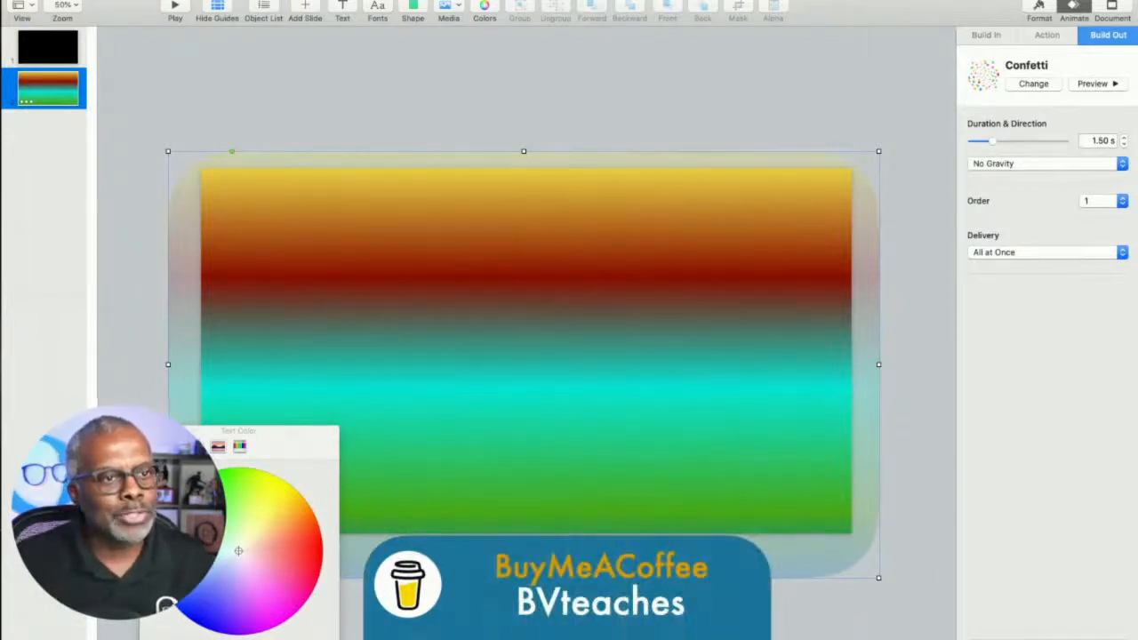
pyautogui.click(1022, 169)
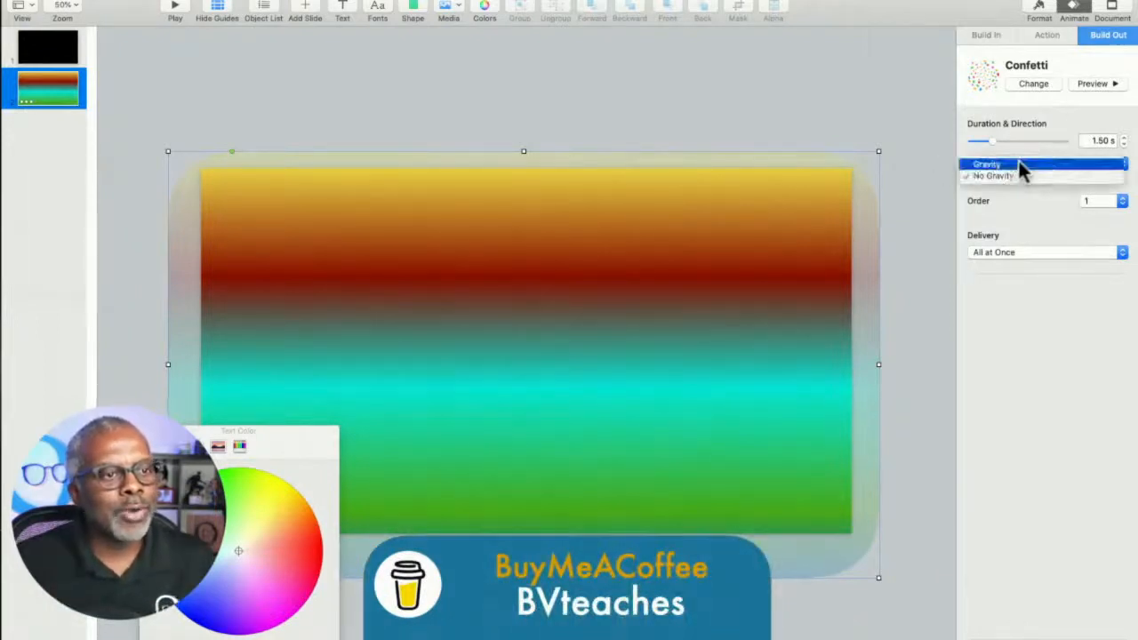
pyautogui.click(1020, 174)
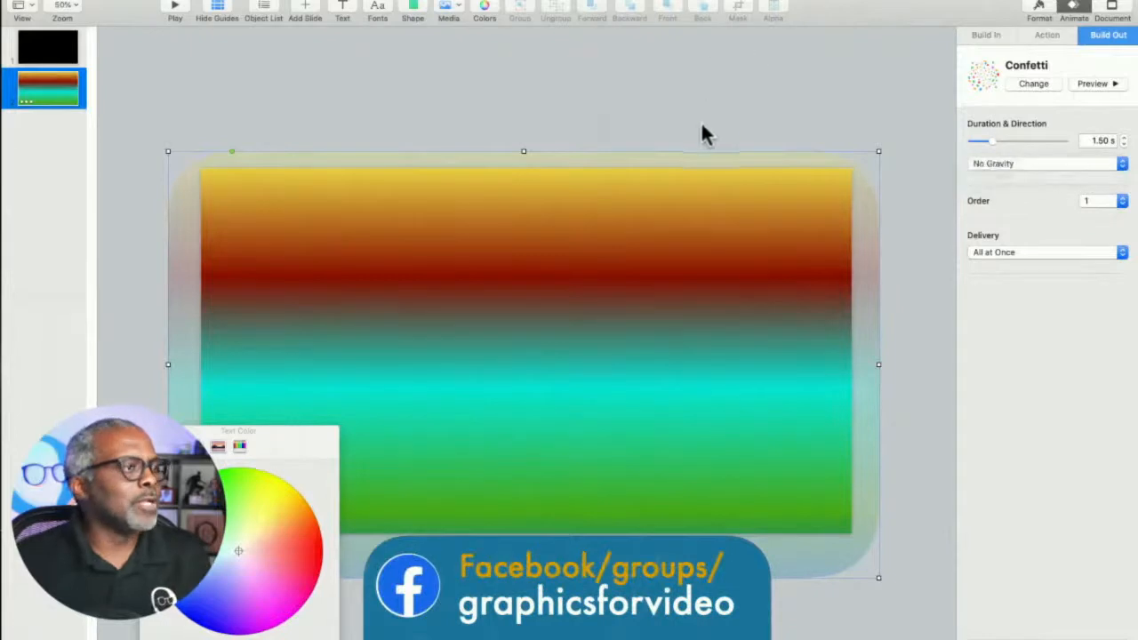
# Step: Delete the black first slide and check the remaining slide's background fill
pyautogui.click(258, 110)
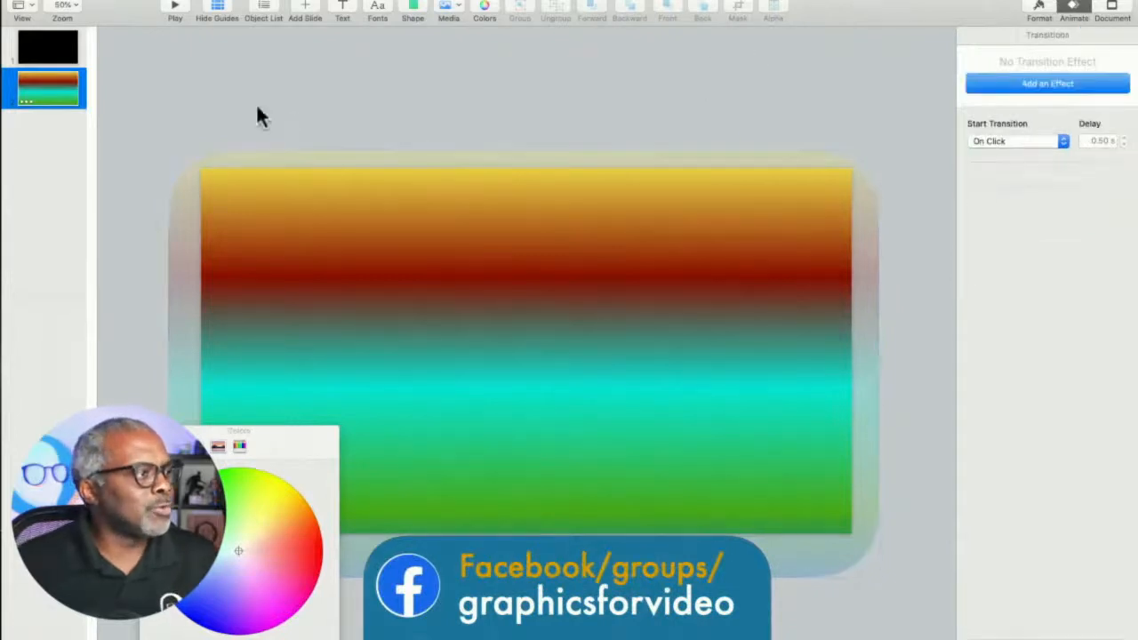
pyautogui.click(49, 53)
pyautogui.press('Delete')
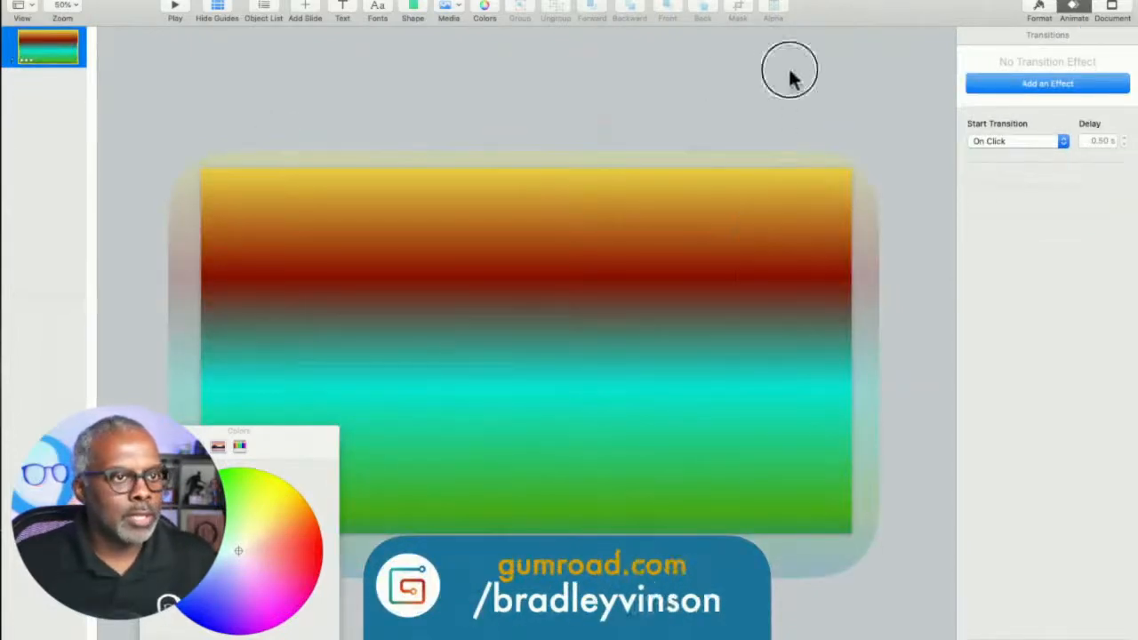
pyautogui.click(1037, 13)
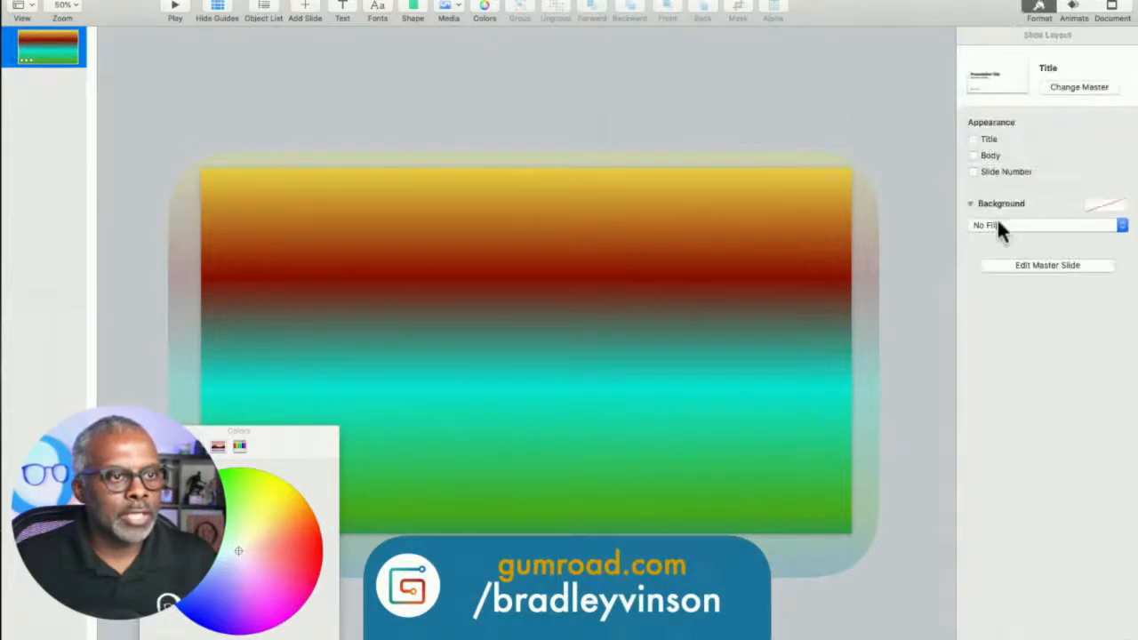
# Step: Set up a movie export with 0 seconds before both the next slide and the next build
pyautogui.click(93, 1)
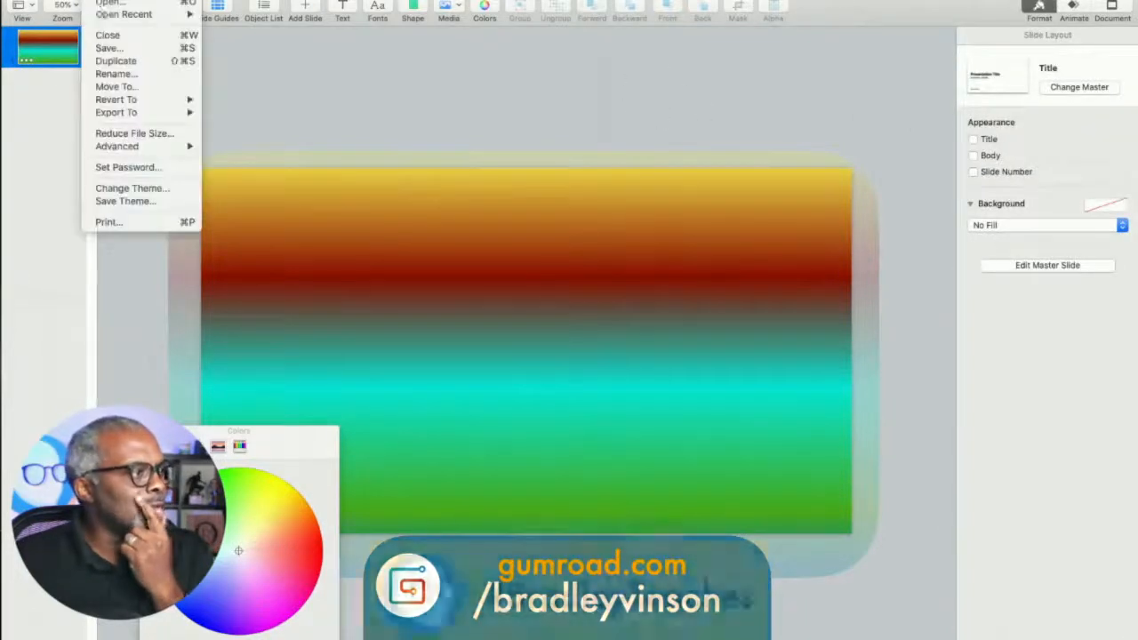
pyautogui.moveTo(122, 113)
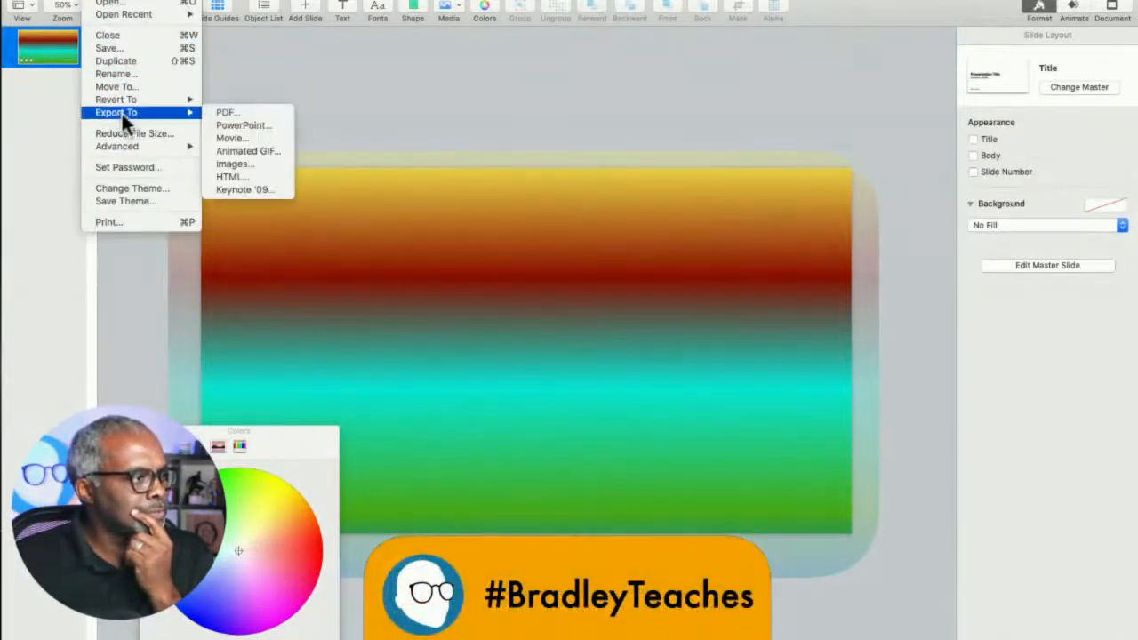
pyautogui.click(236, 138)
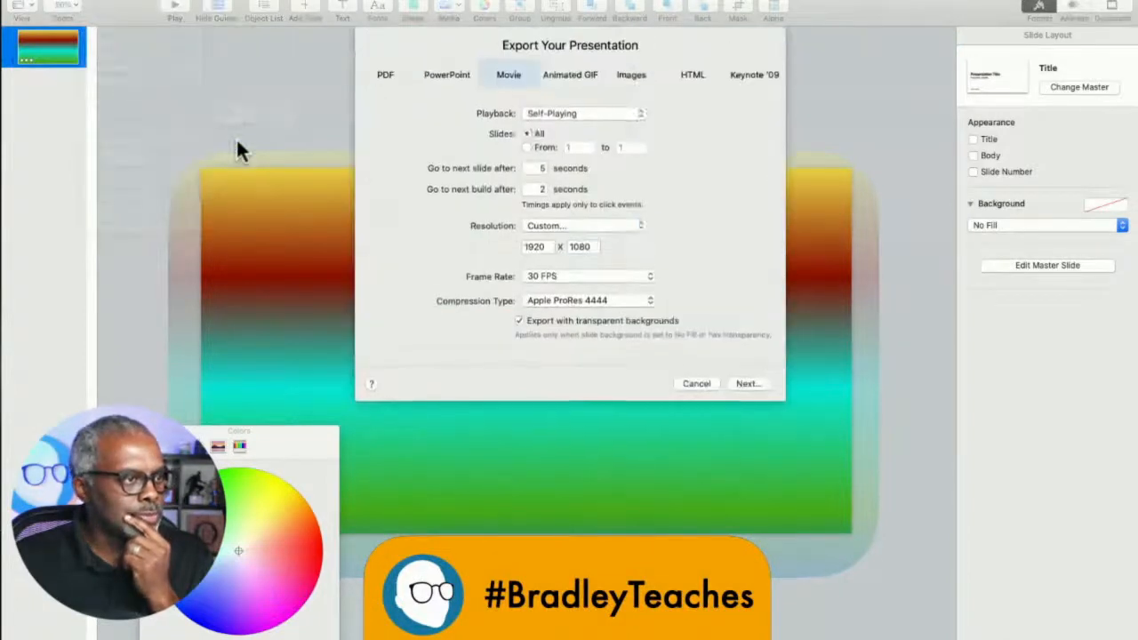
pyautogui.click(535, 169)
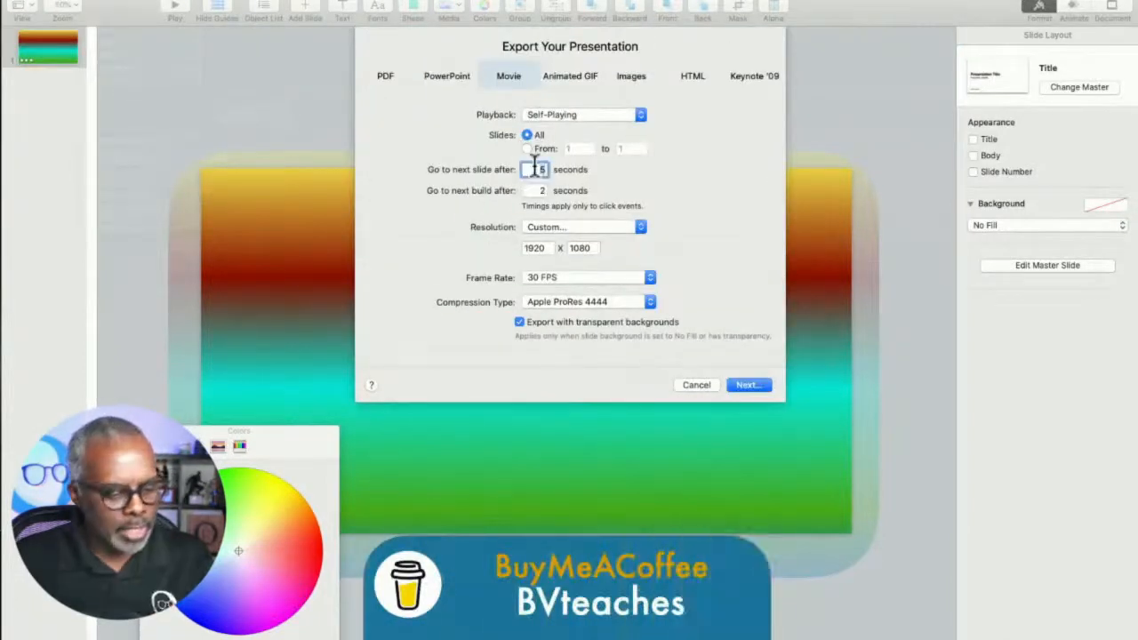
pyautogui.write('0')
pyautogui.click(536, 190)
pyautogui.write('0')
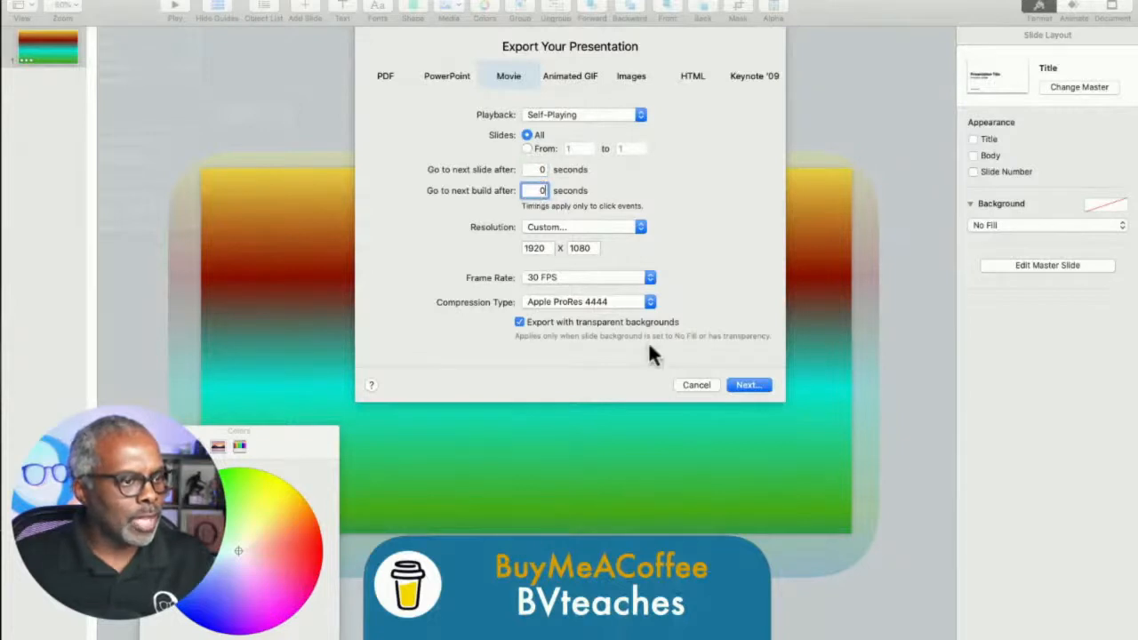
# Step: Export the movie as ---con.mov into the ----keynote-ready---- folder on the Desktop
pyautogui.click(752, 386)
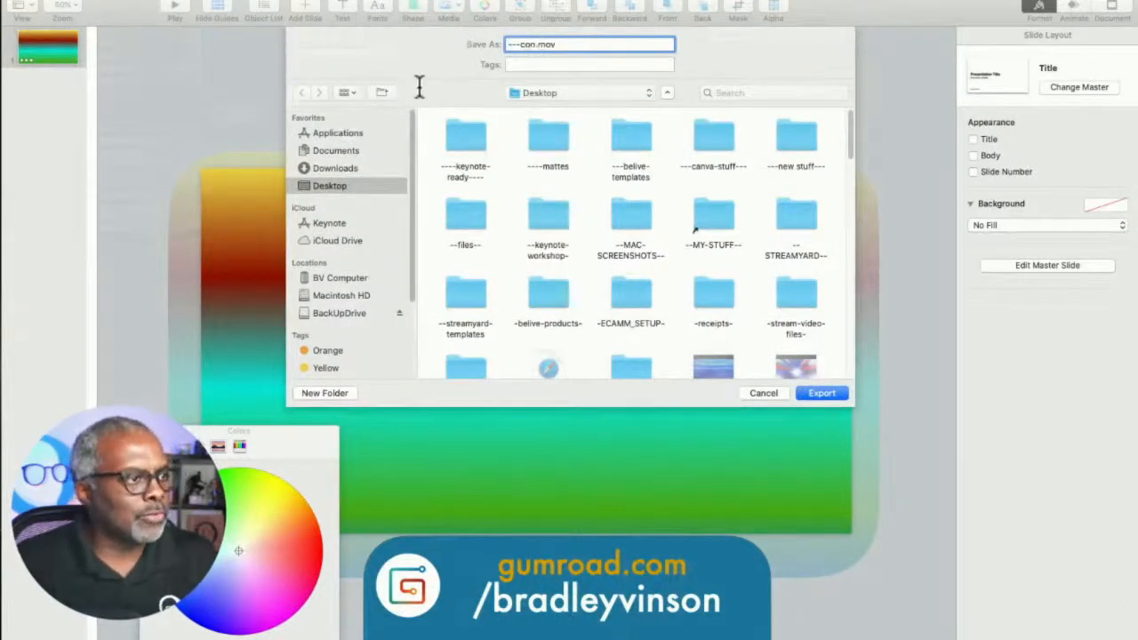
pyautogui.doubleClick(460, 127)
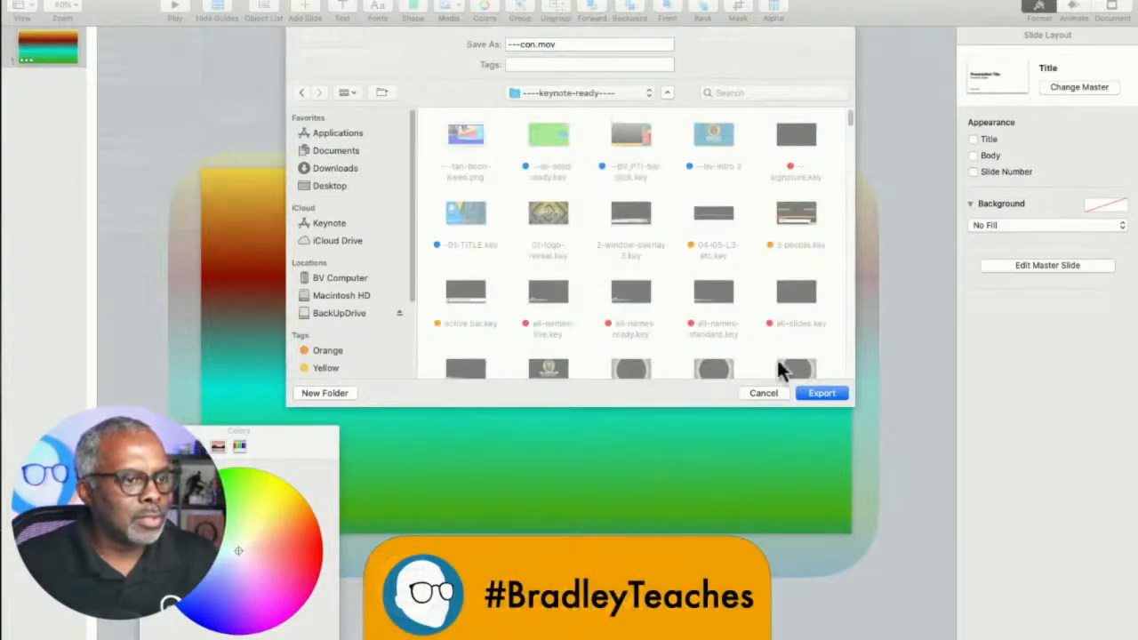
pyautogui.click(827, 394)
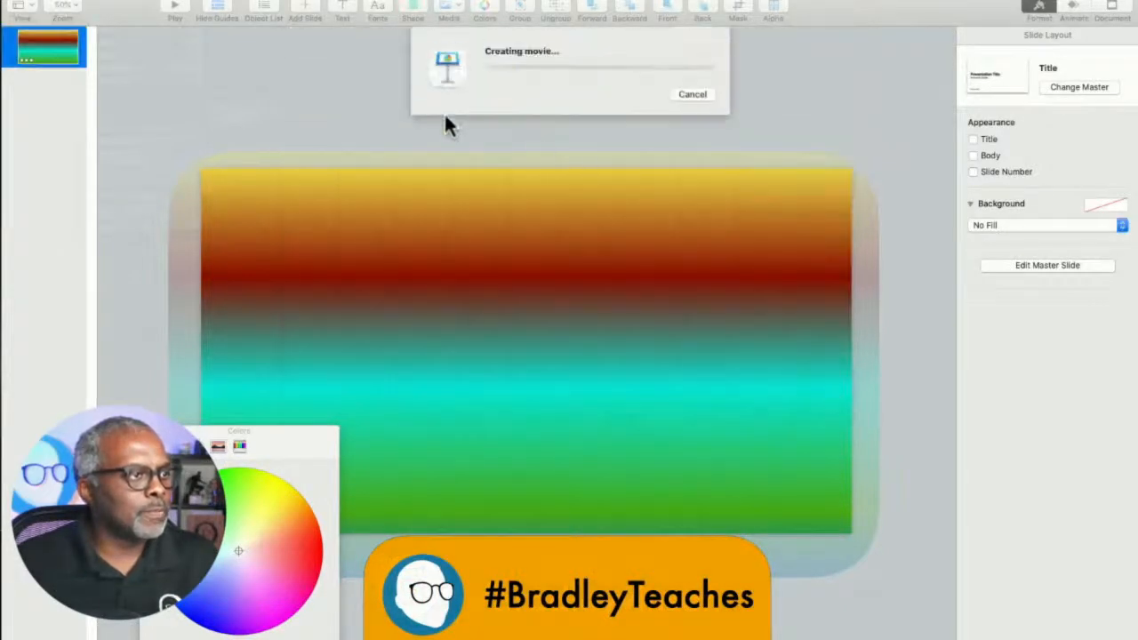
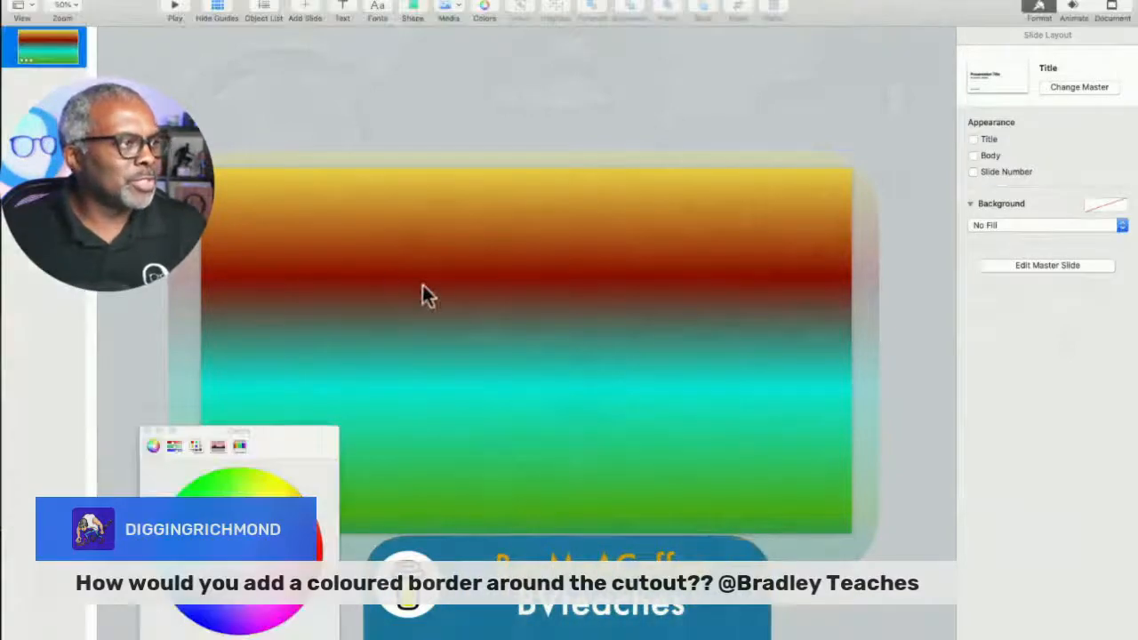
# Step: Insert a green rounded square and enlarge it into a wide rounded rectangle over the middle of the gradient
pyautogui.click(413, 10)
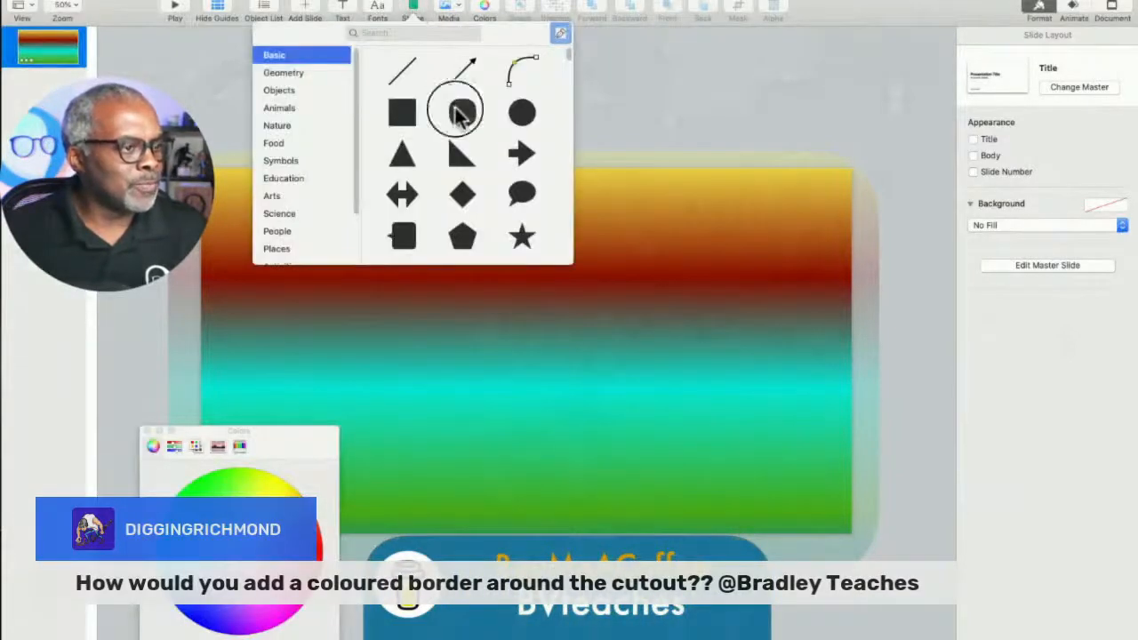
pyautogui.click(462, 110)
pyautogui.click(1087, 82)
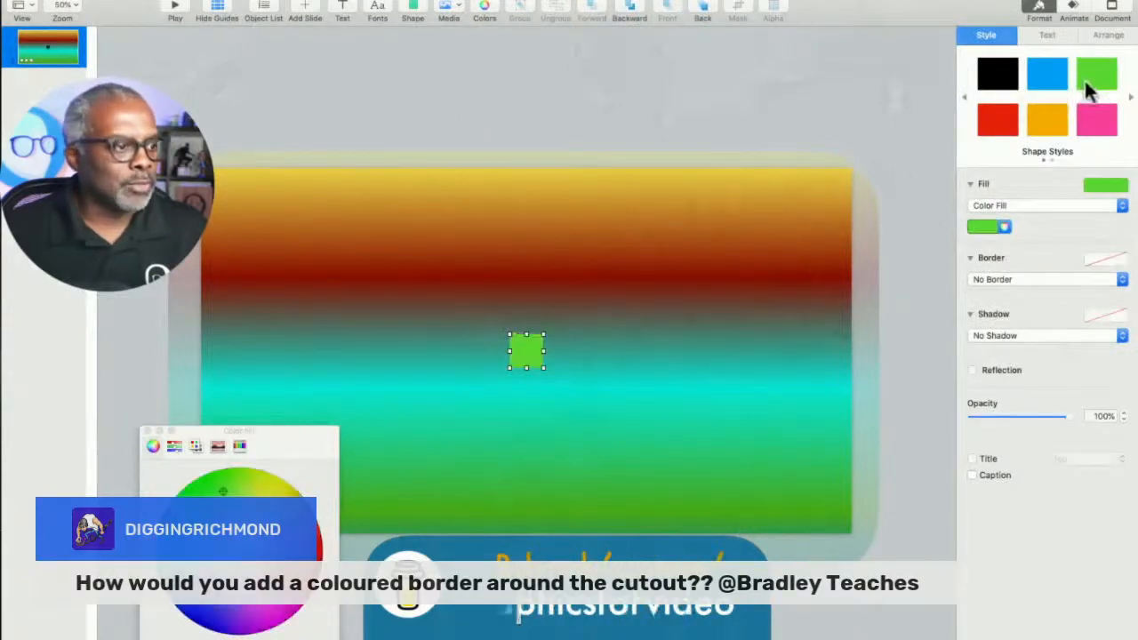
pyautogui.moveTo(520, 355); pyautogui.dragTo(669, 474)
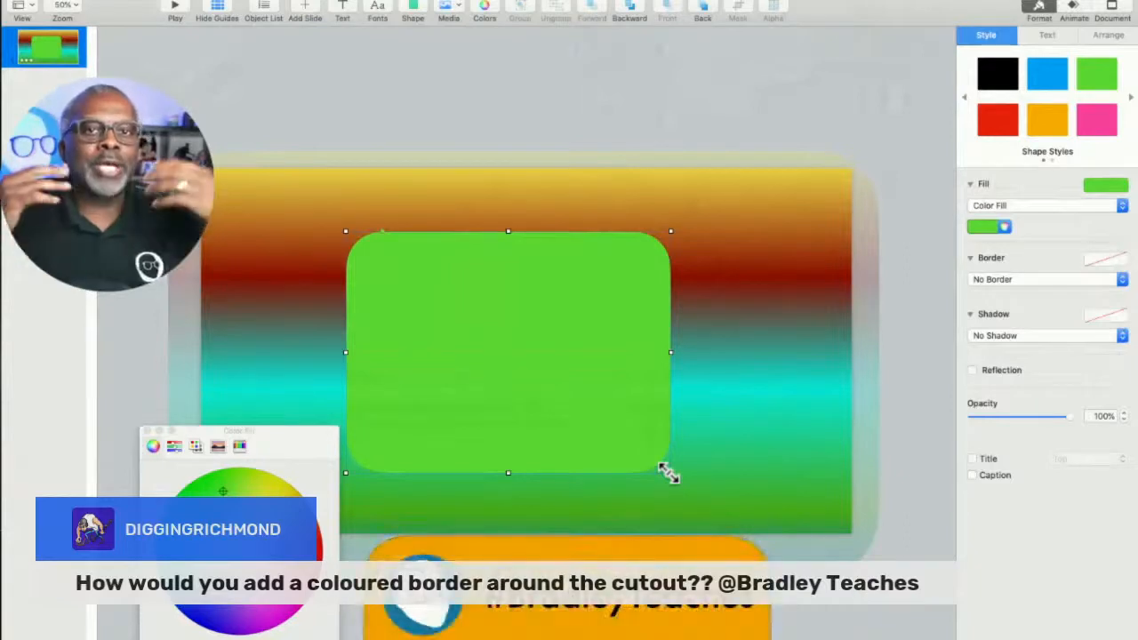
# Step: Show the object list, close the colour picker, and duplicate the green rounded rectangle in place, selecting the topmost copy
pyautogui.click(263, 16)
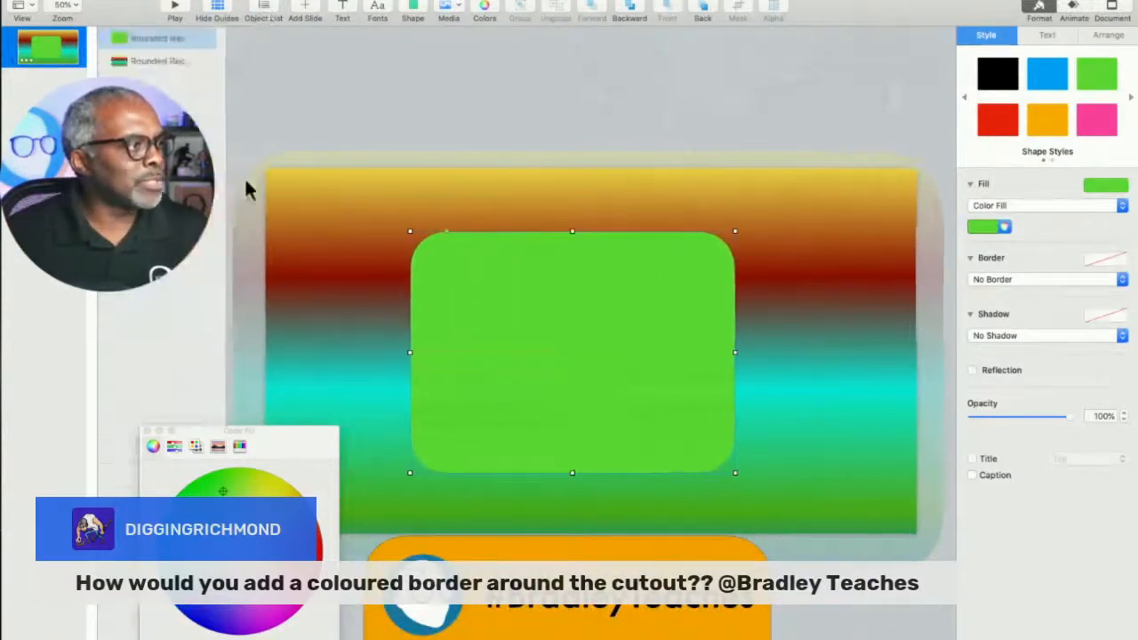
pyautogui.click(148, 432)
pyautogui.click(158, 47)
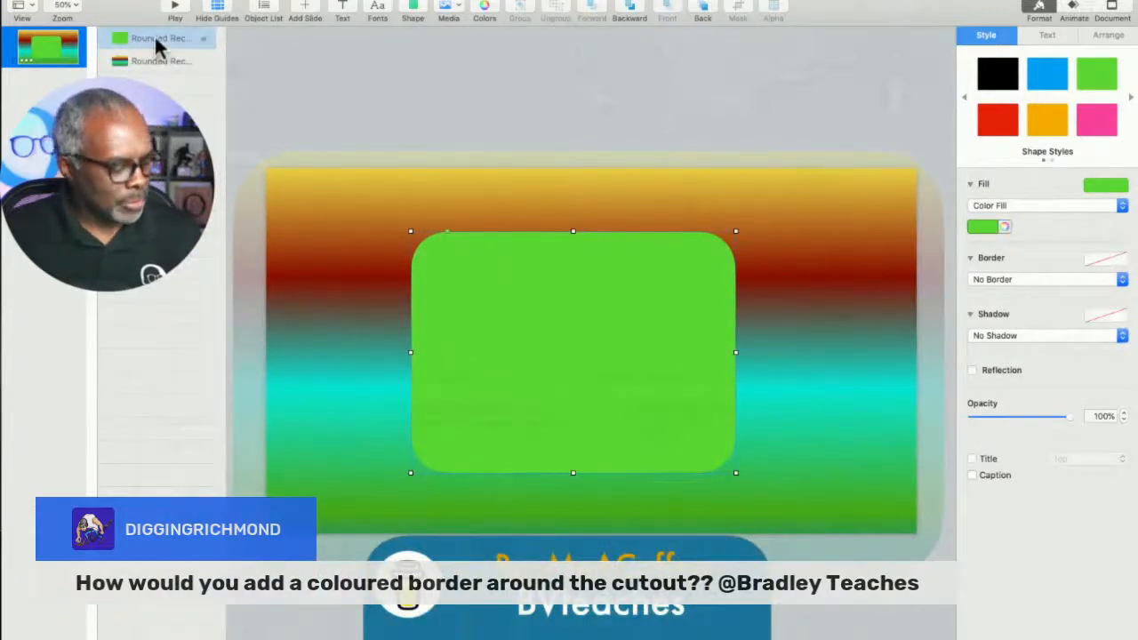
pyautogui.click(155, 38)
pyautogui.moveTo(156, 46); pyautogui.dragTo(156, 61)
pyautogui.click(153, 36)
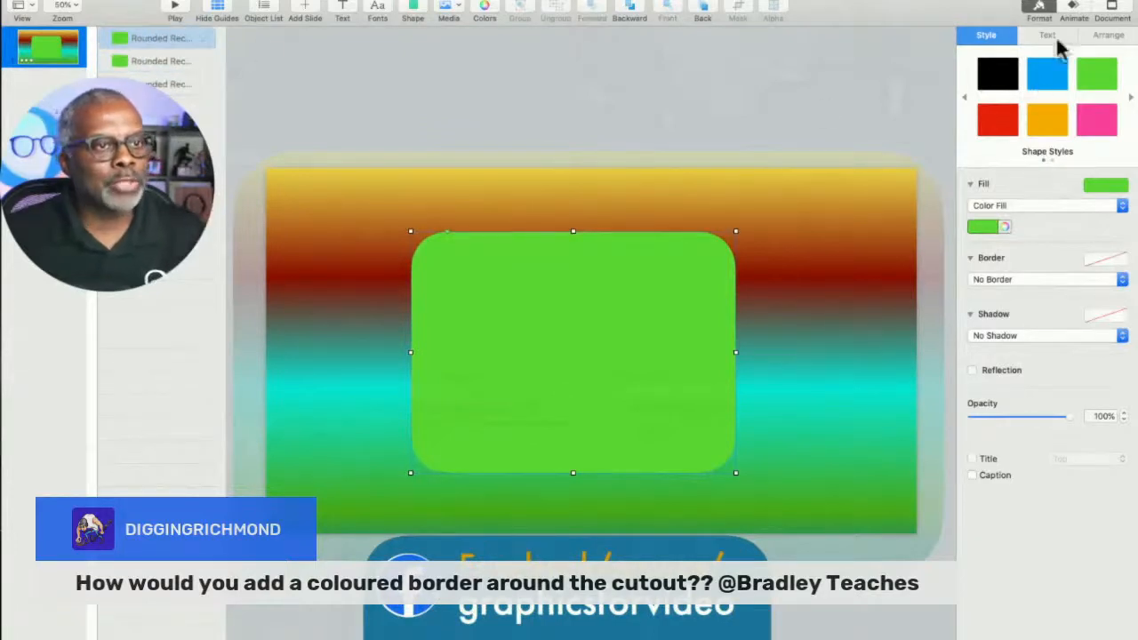
# Step: Give the topmost green rounded rectangle a 10 pt line border
pyautogui.click(981, 280)
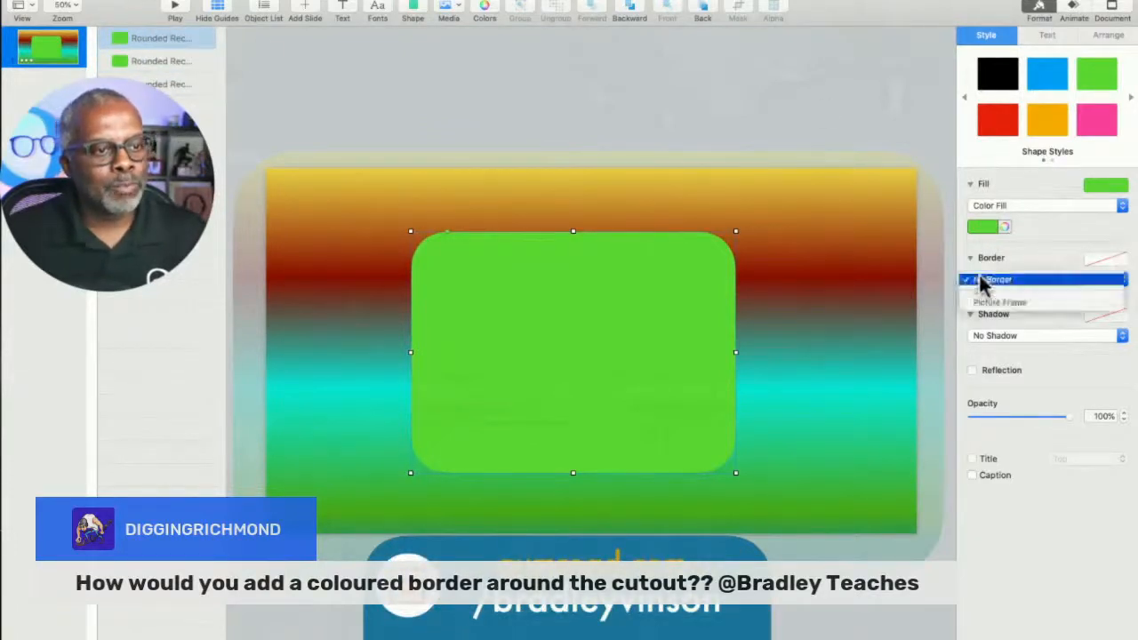
pyautogui.click(981, 294)
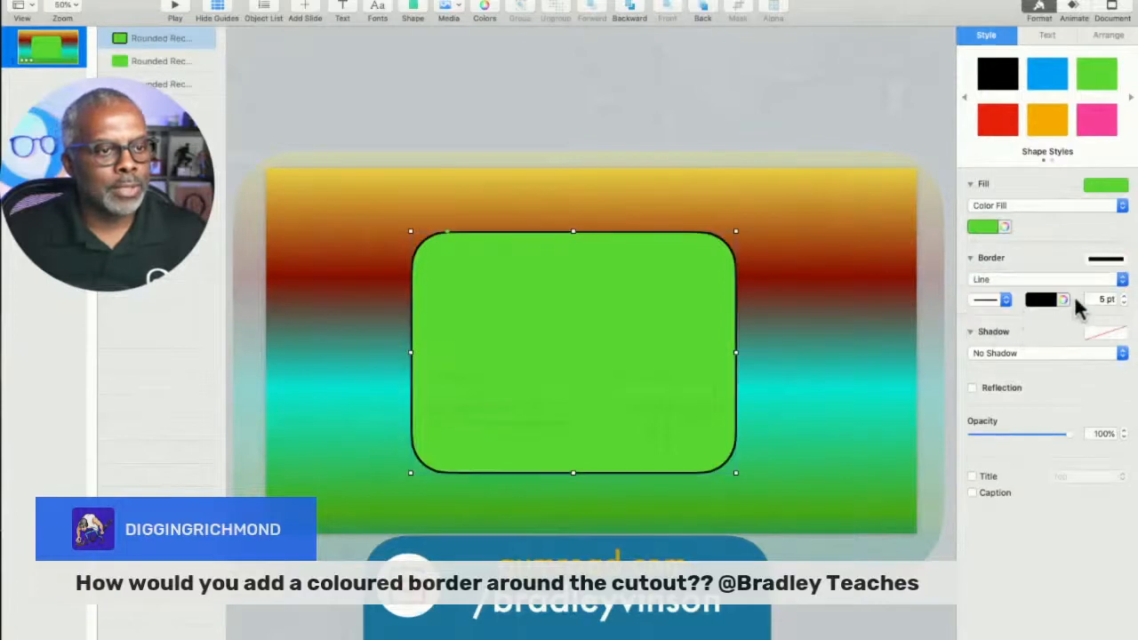
pyautogui.click(1124, 296)
pyautogui.click(1124, 296)
pyautogui.click(1124, 296)
pyautogui.click(1123, 296)
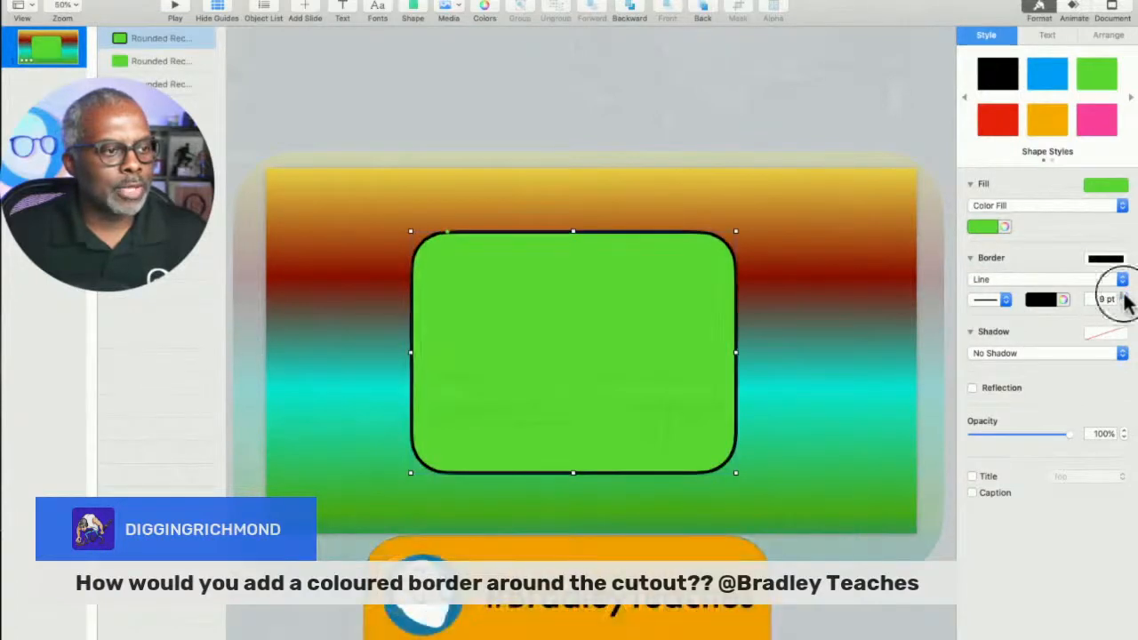
pyautogui.click(1124, 296)
# Step: Keep the solid line style and set the topmost rectangle's border colour to yellow
pyautogui.click(987, 205)
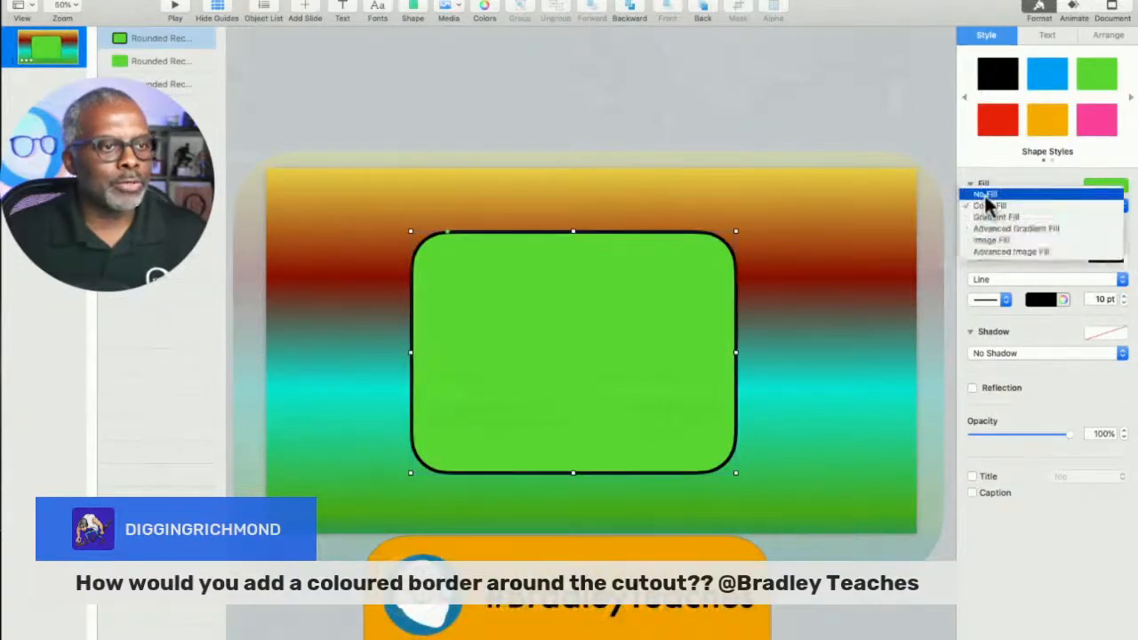
pyautogui.click(983, 303)
pyautogui.click(982, 302)
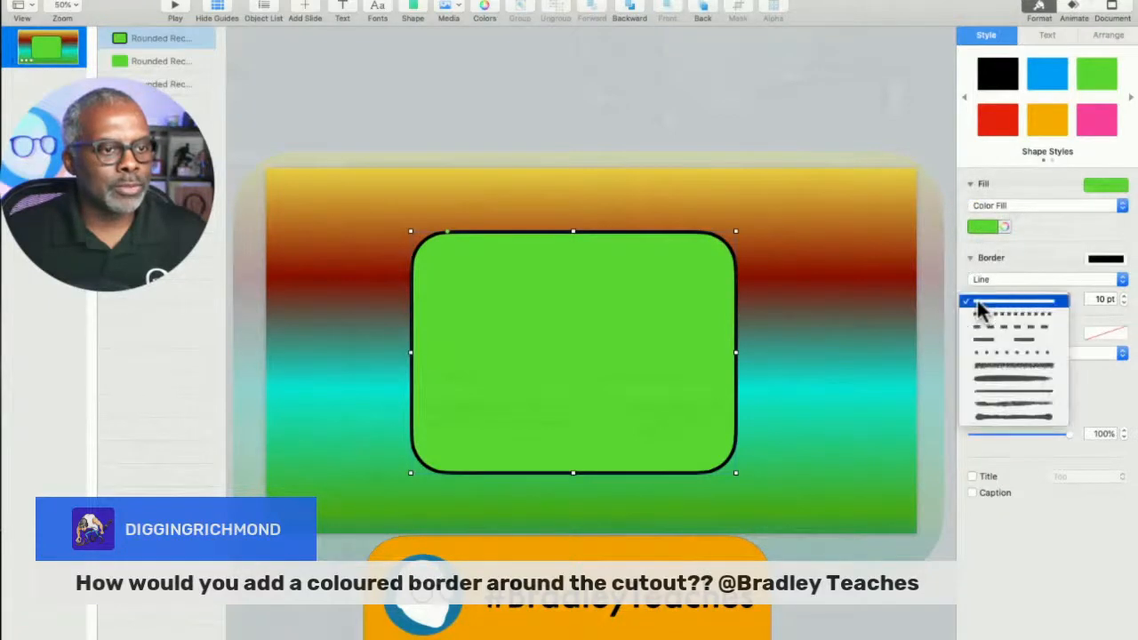
pyautogui.click(1041, 300)
pyautogui.click(1040, 301)
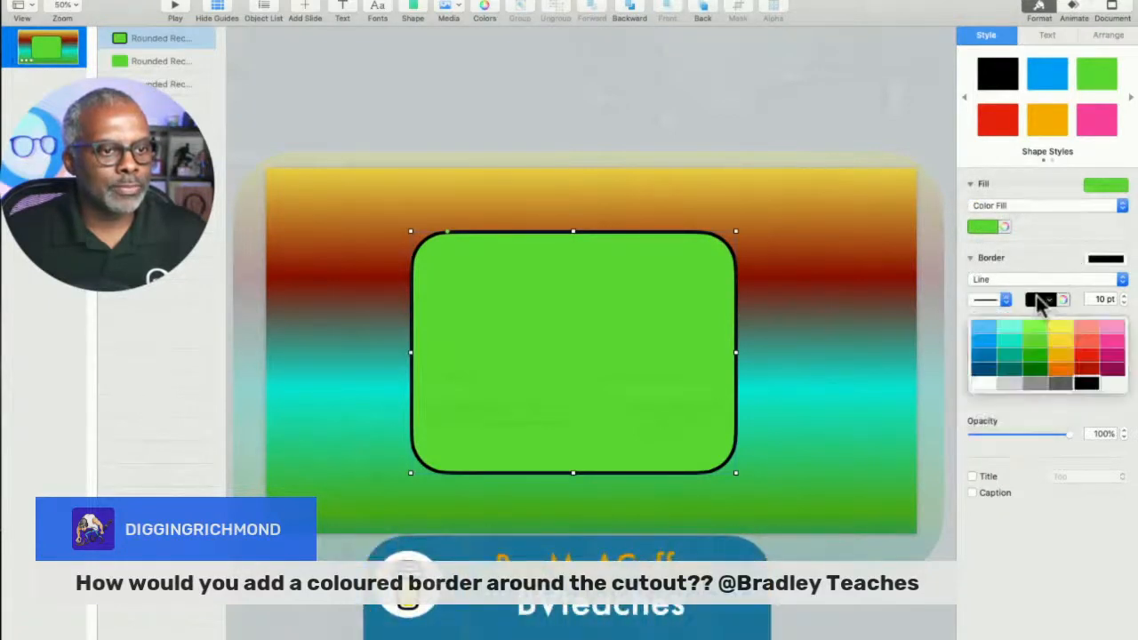
pyautogui.click(1058, 345)
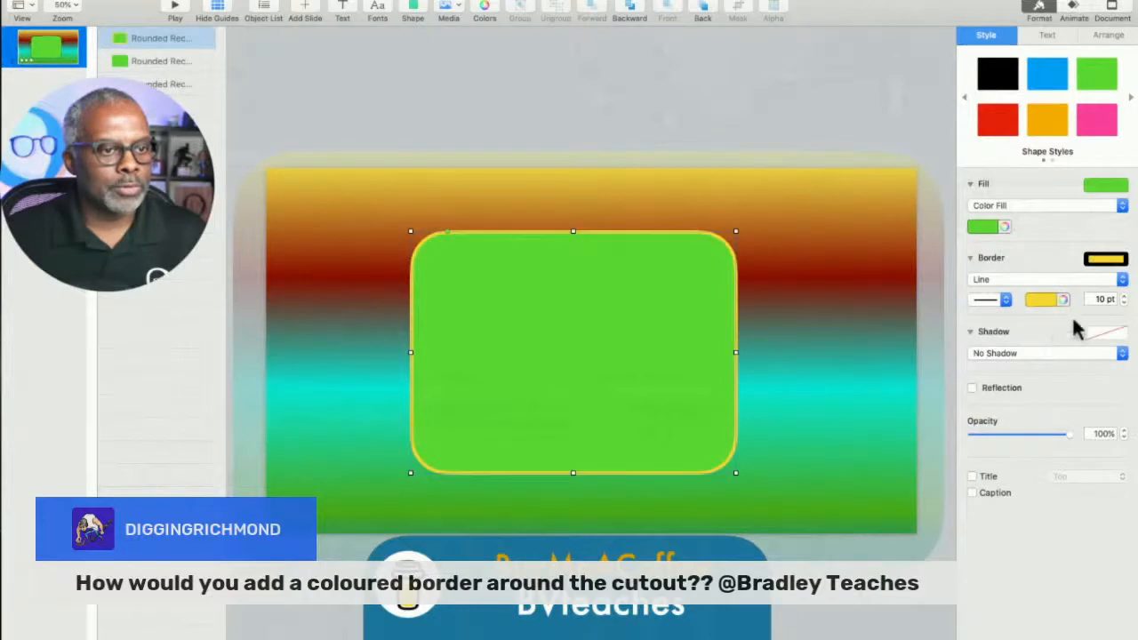
# Step: Set the yellow-bordered rectangle's fill to No Fill
pyautogui.click(978, 233)
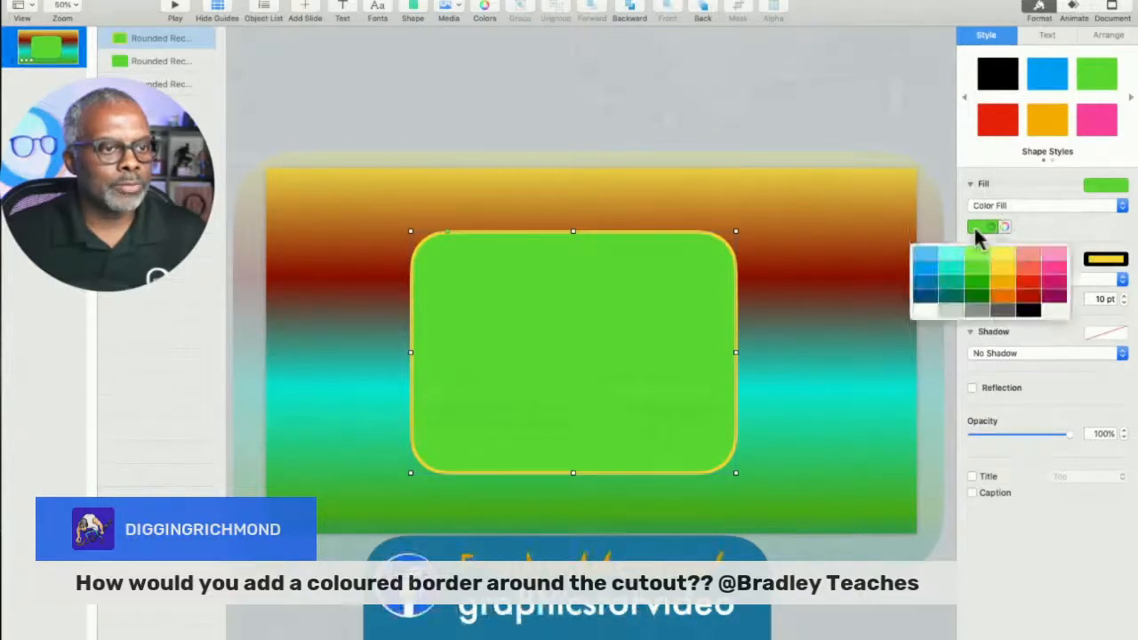
pyautogui.click(987, 205)
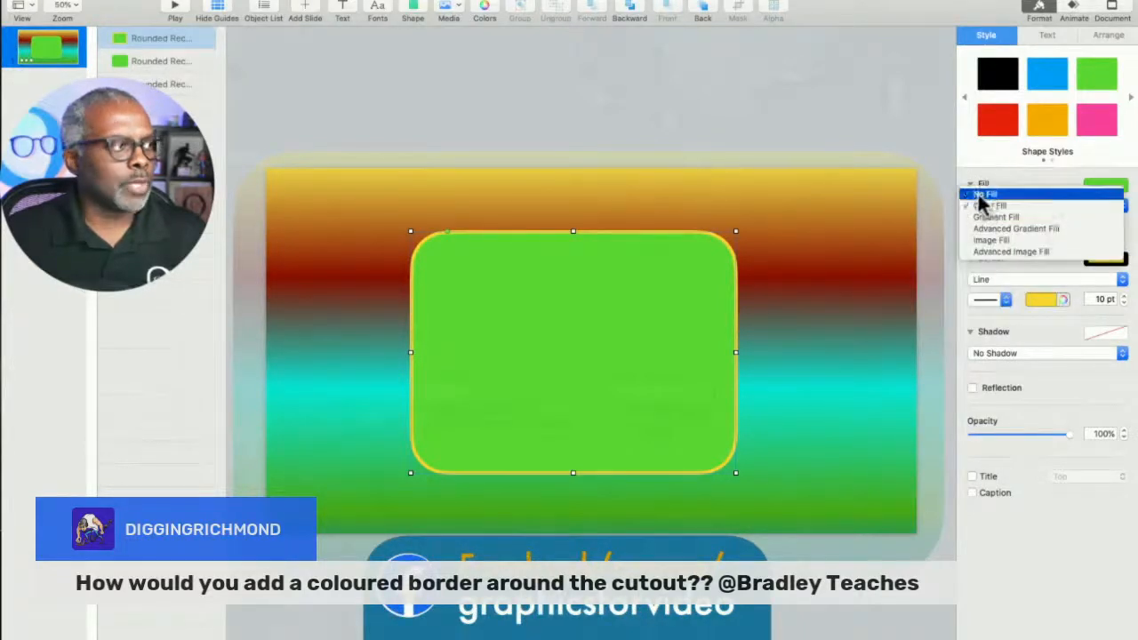
pyautogui.click(984, 194)
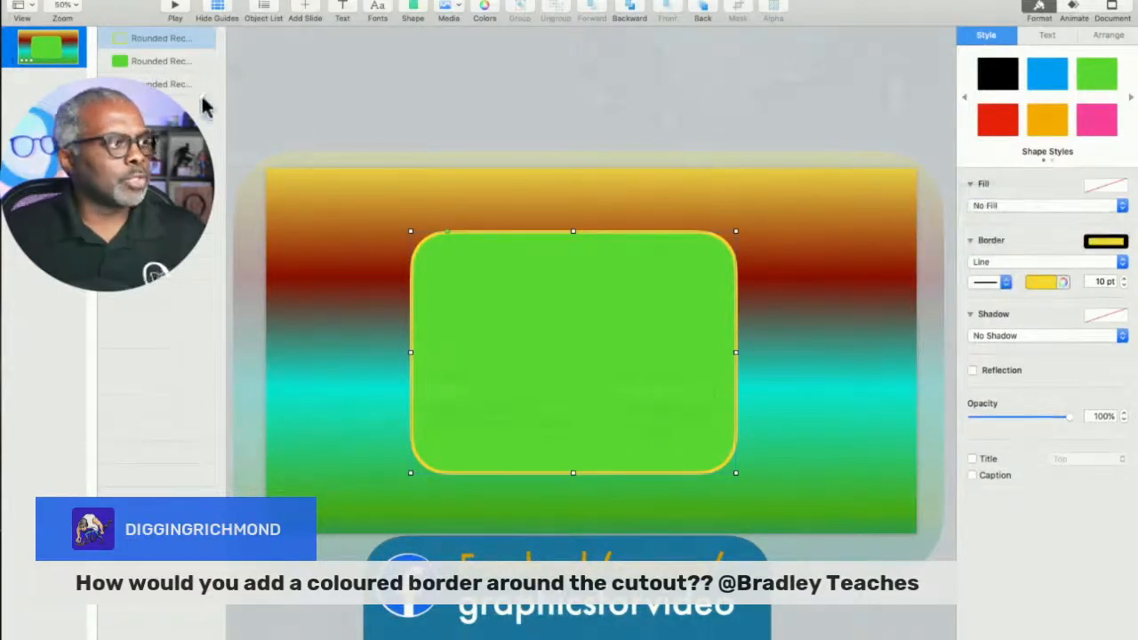
# Step: Subtract the green rounded rectangle from the gradient shape to cut a window inside the yellow border
pyautogui.click(152, 61)
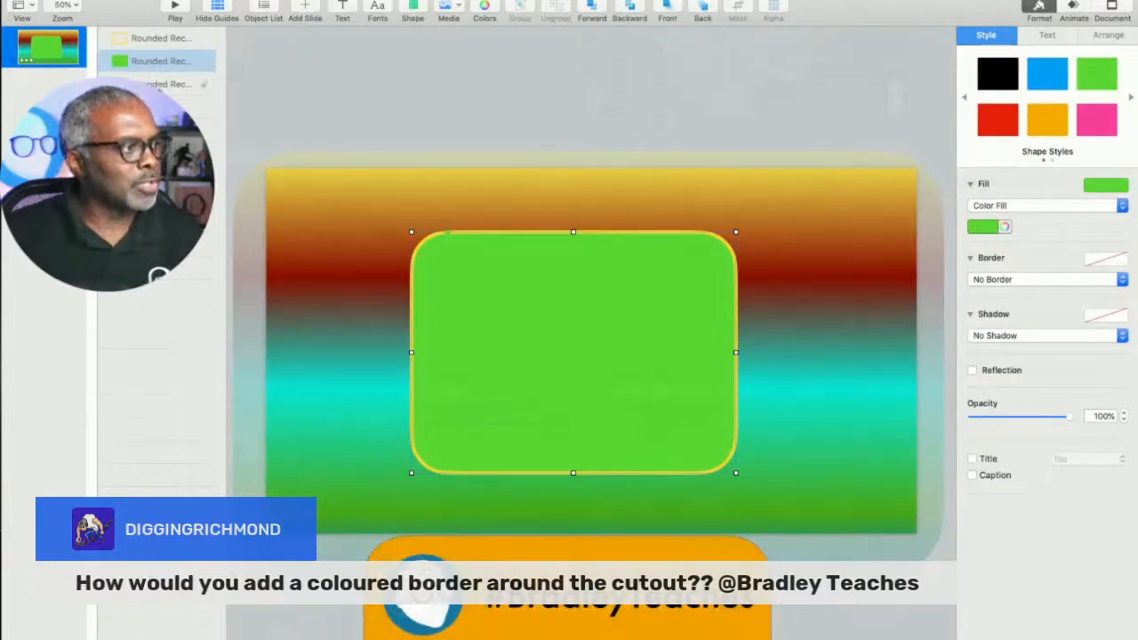
pyautogui.keyDown('shift'); pyautogui.click(160, 86); pyautogui.keyUp('shift')
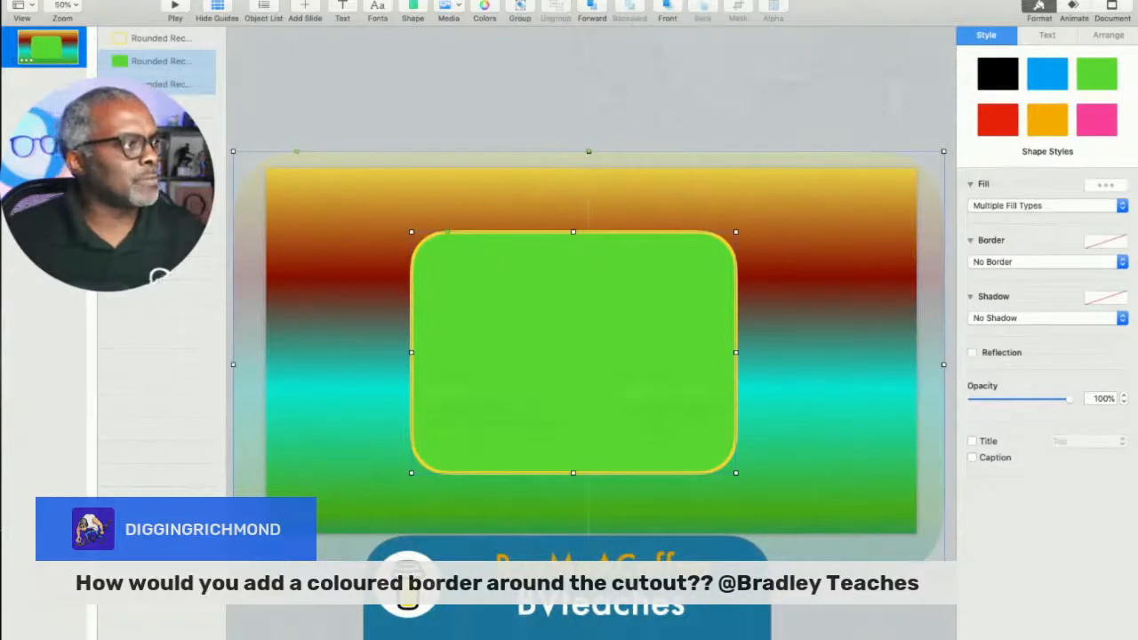
pyautogui.click(229, 0)
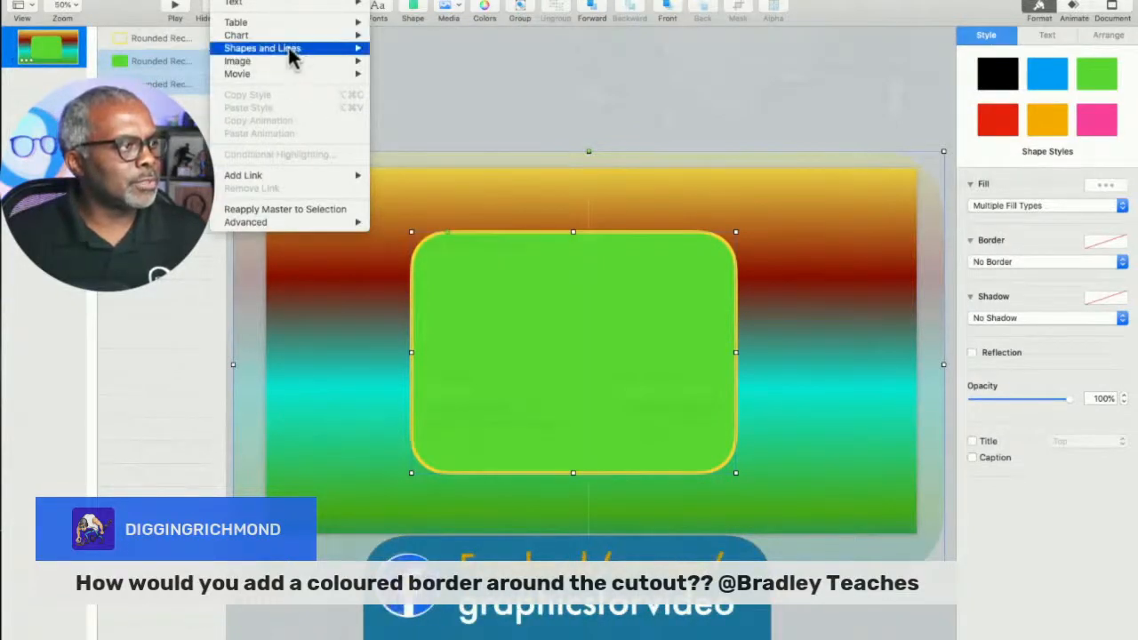
pyautogui.moveTo(294, 54)
pyautogui.click(445, 149)
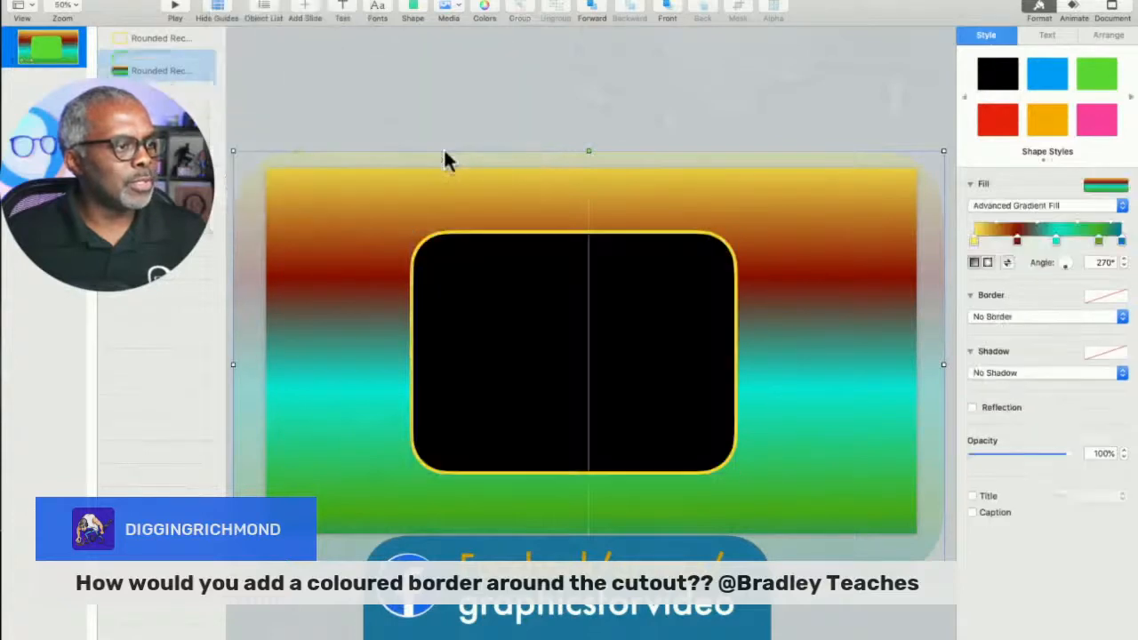
# Step: Change the border colour of the rounded rectangle around the cutout to green
pyautogui.click(462, 88)
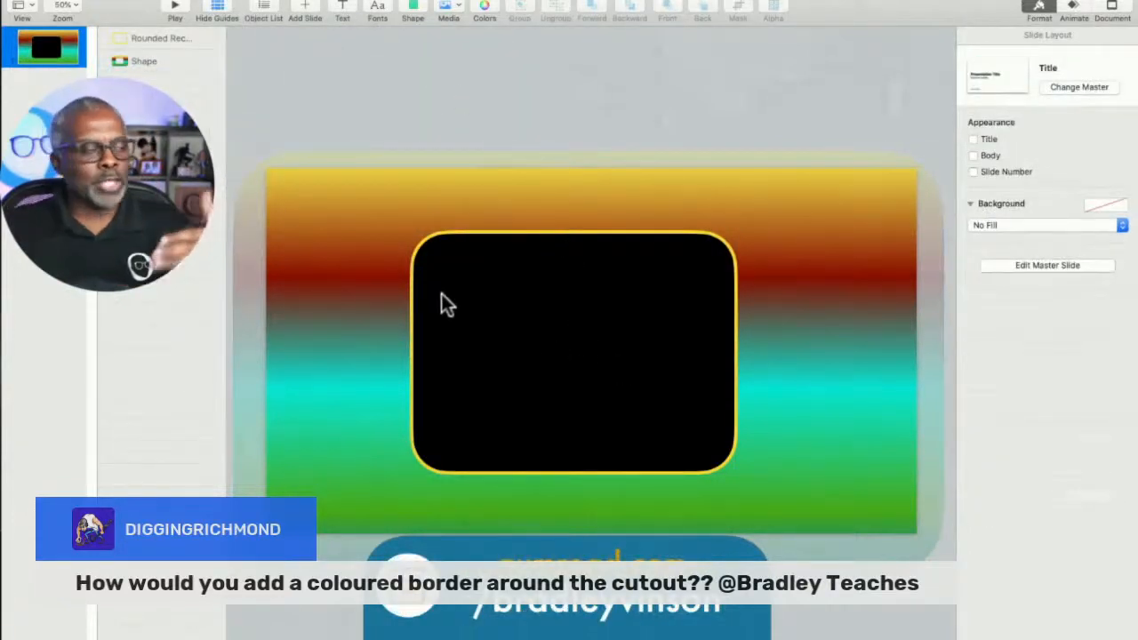
pyautogui.click(591, 235)
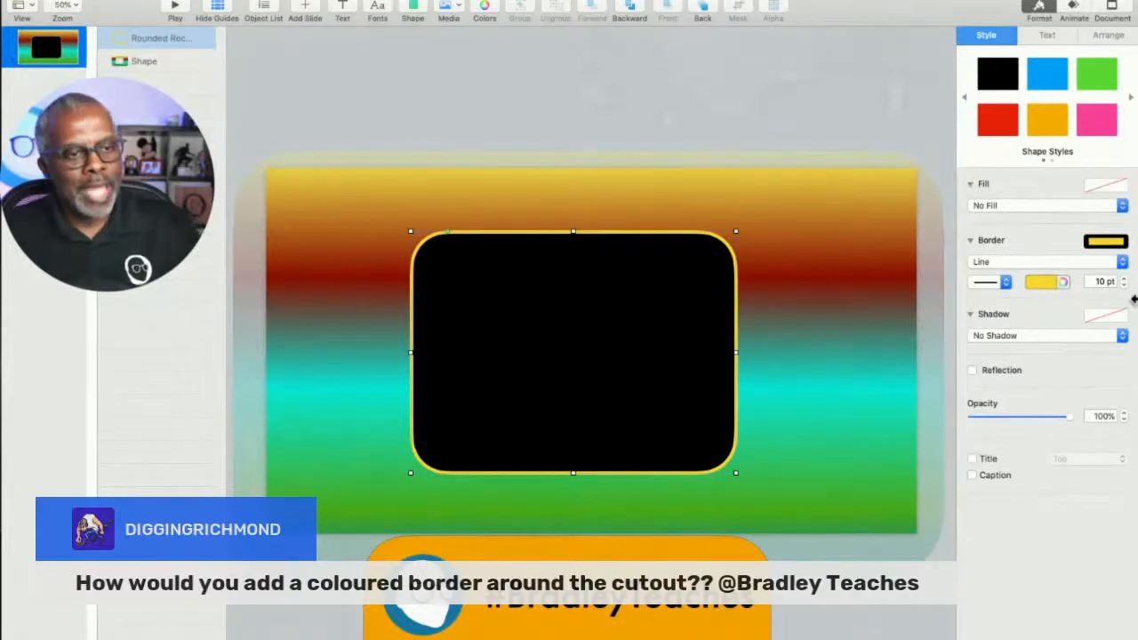
pyautogui.click(1033, 283)
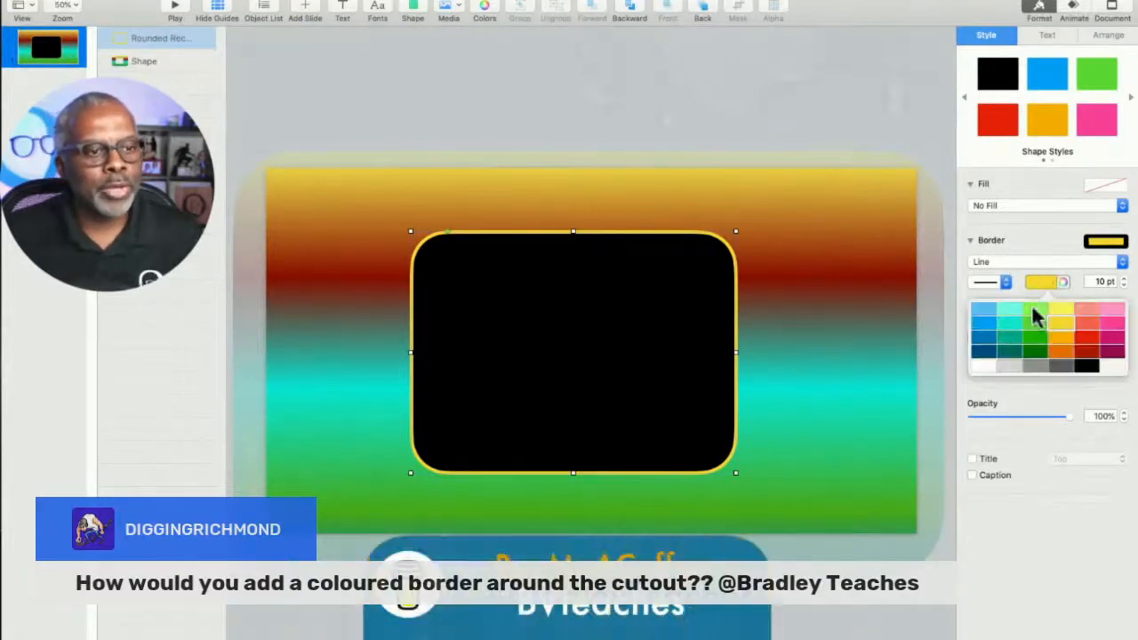
pyautogui.click(1032, 334)
# Step: Thicken the rounded rectangle's green border to 18 pt
pyautogui.click(1123, 278)
pyautogui.click(1124, 278)
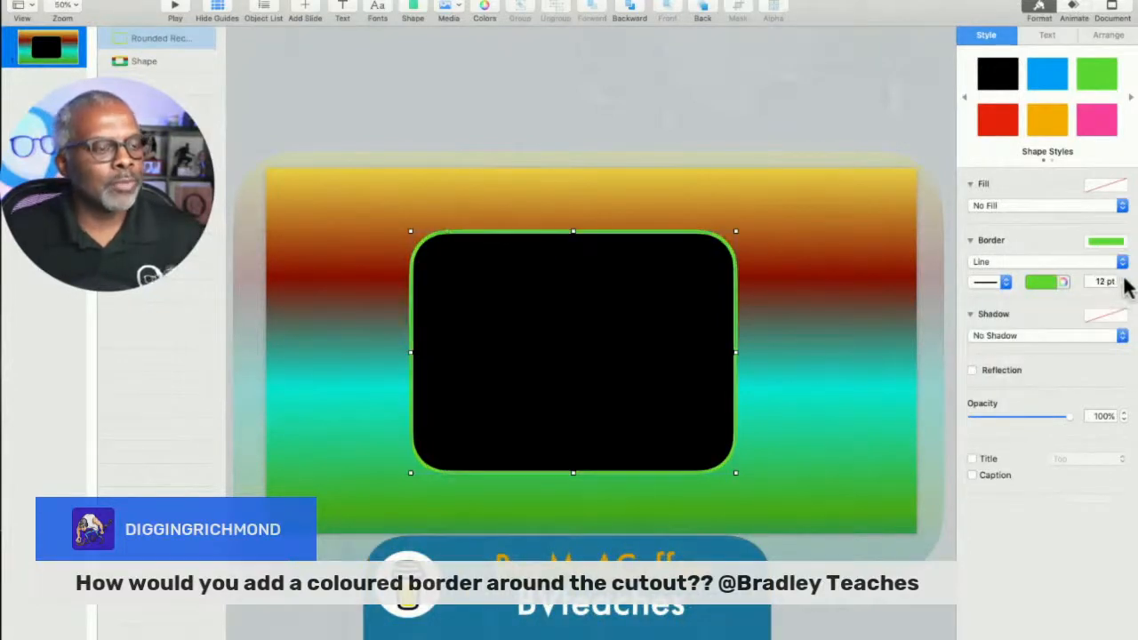
pyautogui.click(1125, 278)
pyautogui.click(1124, 278)
pyautogui.click(1125, 279)
pyautogui.click(1124, 278)
pyautogui.click(1125, 278)
pyautogui.click(1125, 279)
pyautogui.click(1125, 278)
pyautogui.click(1125, 278)
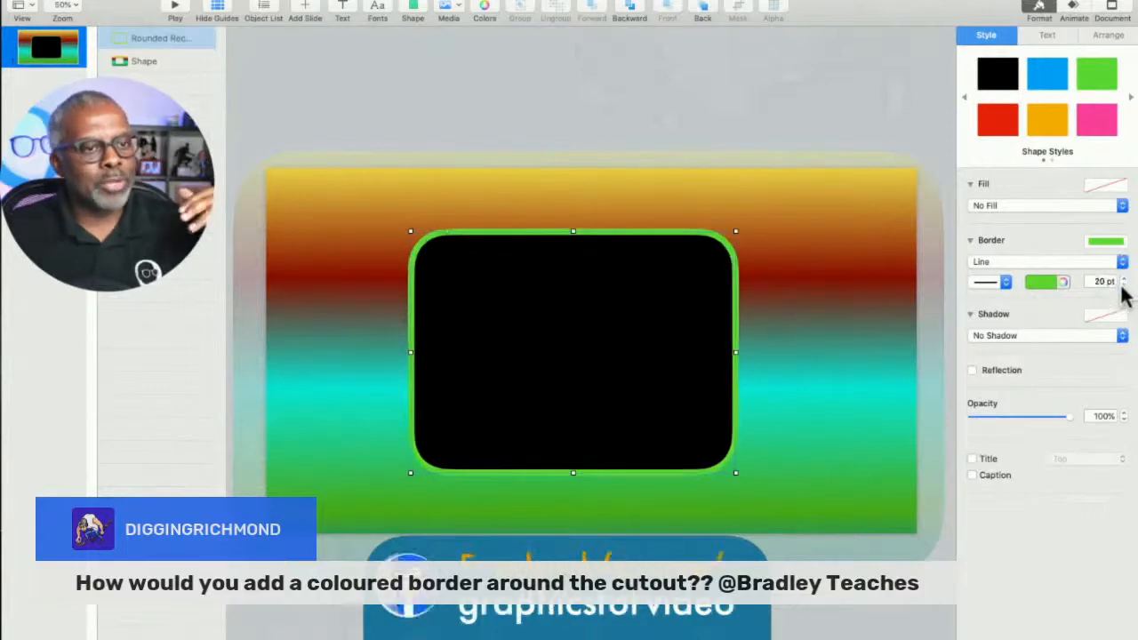
pyautogui.click(1124, 285)
pyautogui.click(1124, 286)
# Step: Switch the rounded rectangle's border to the square-dotted line style
pyautogui.click(986, 282)
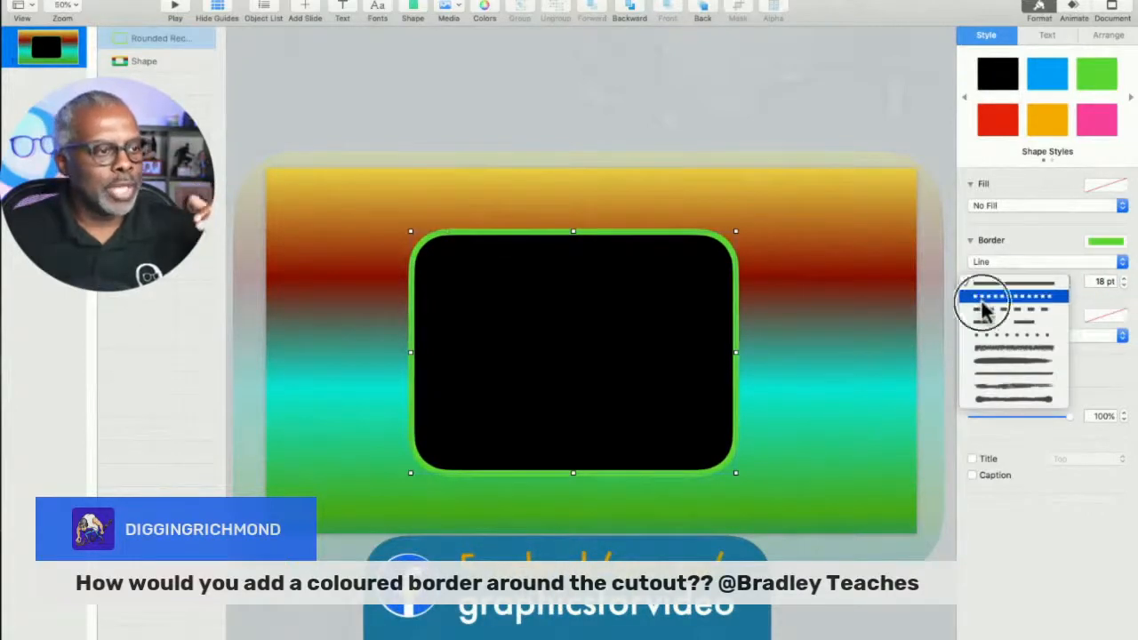
pyautogui.click(983, 299)
pyautogui.click(620, 193)
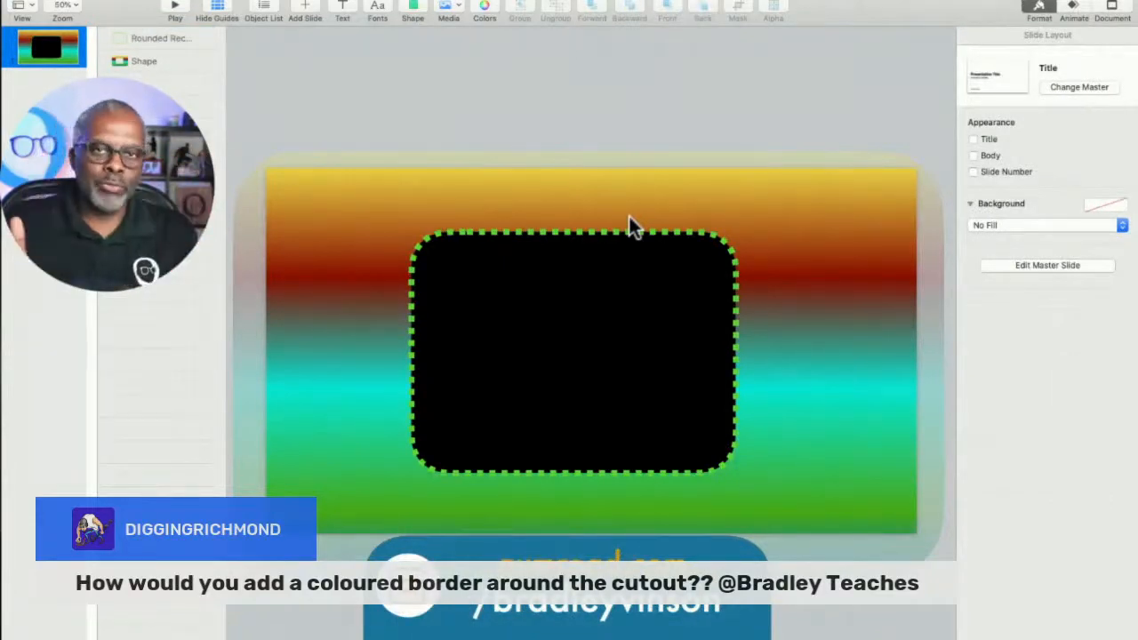
# Step: Delete the separate dotted rectangle and give the gradient shape with the cutout its own Line border
pyautogui.click(178, 41)
pyautogui.press('BackSpace')
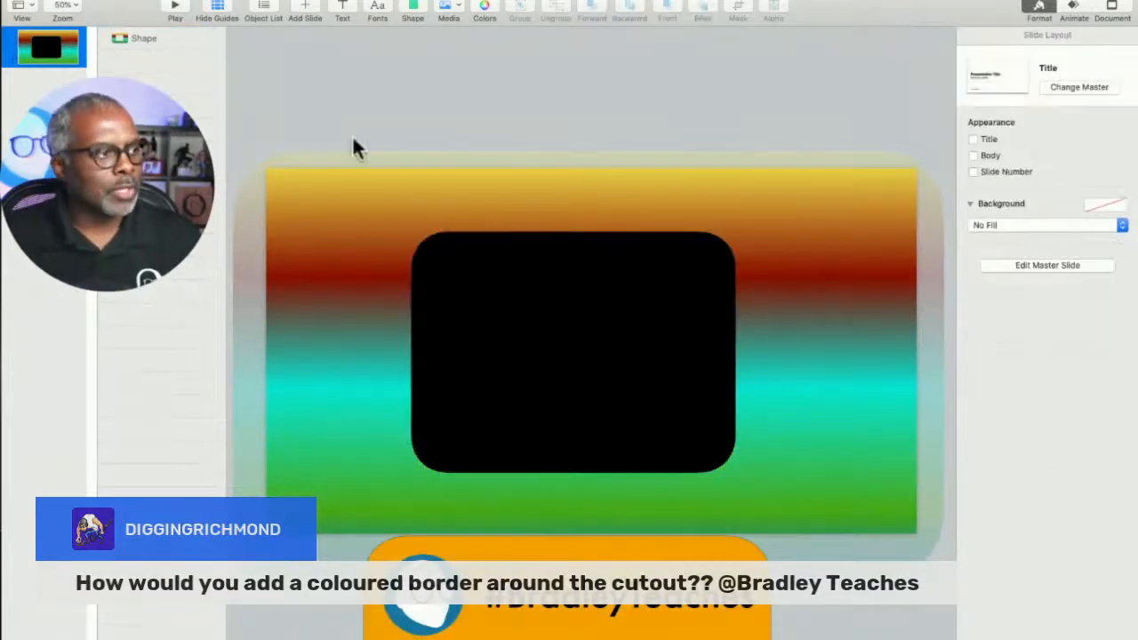
pyautogui.click(433, 203)
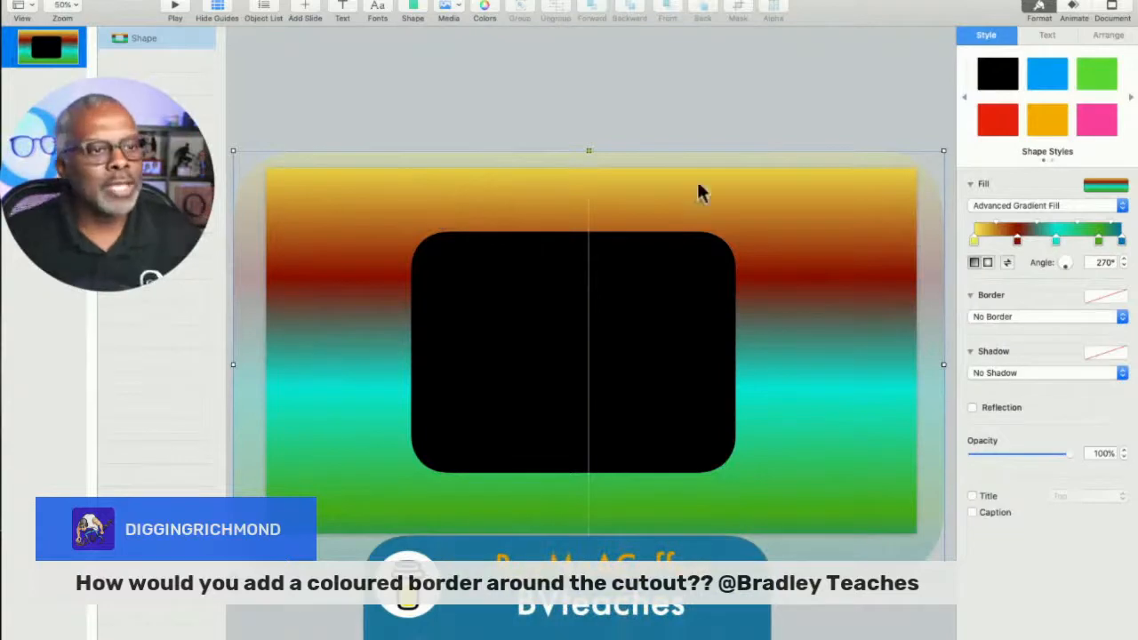
pyautogui.click(1005, 319)
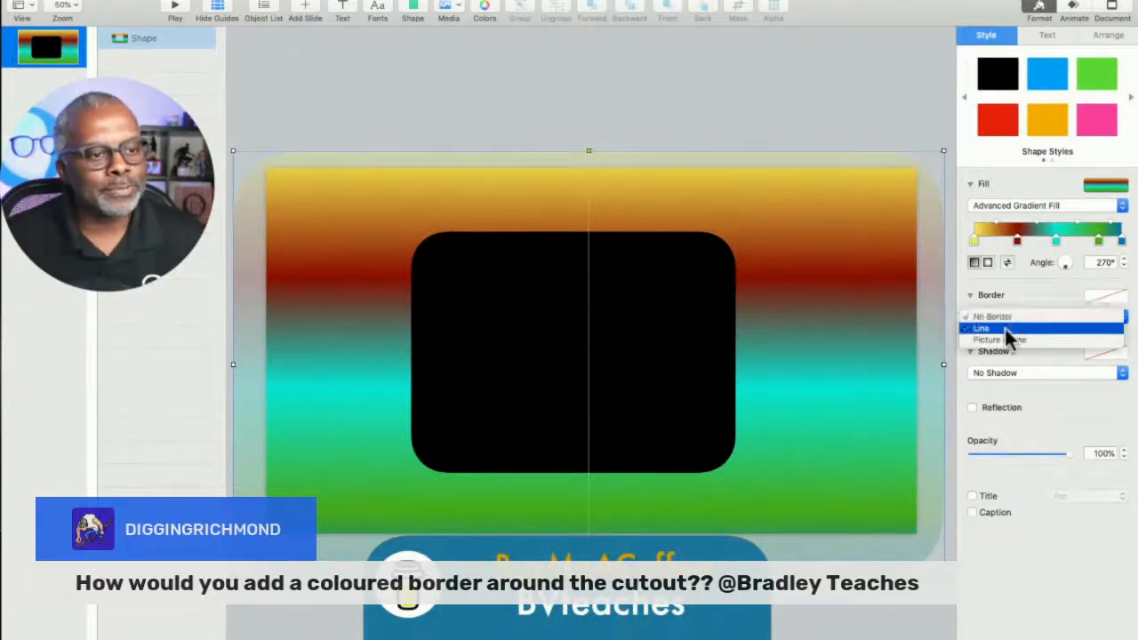
pyautogui.click(1007, 329)
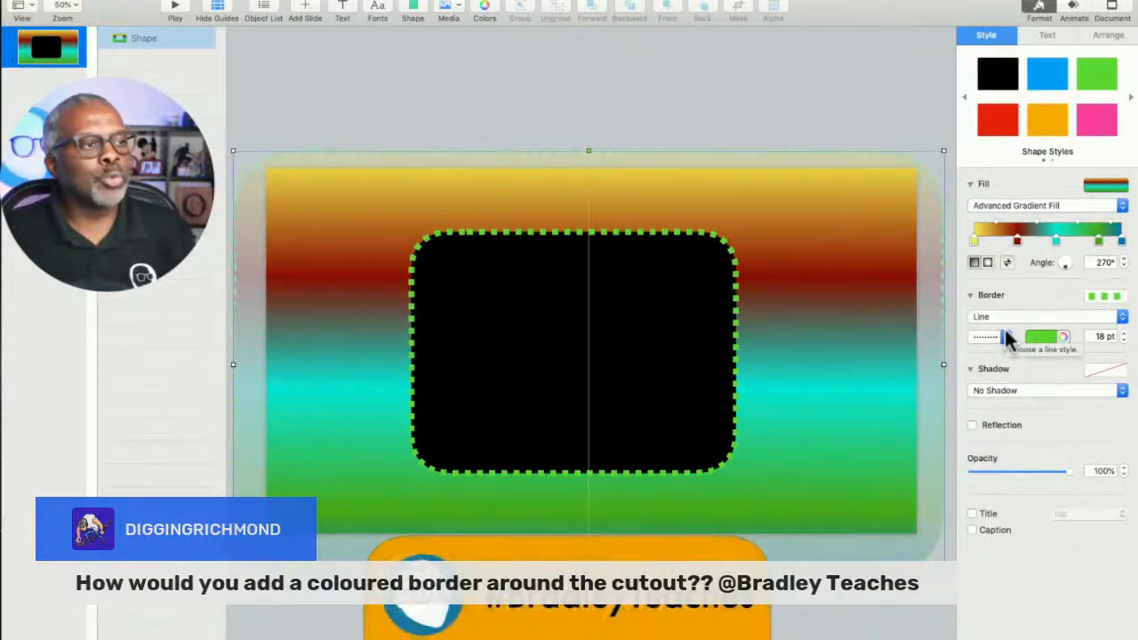
pyautogui.click(657, 161)
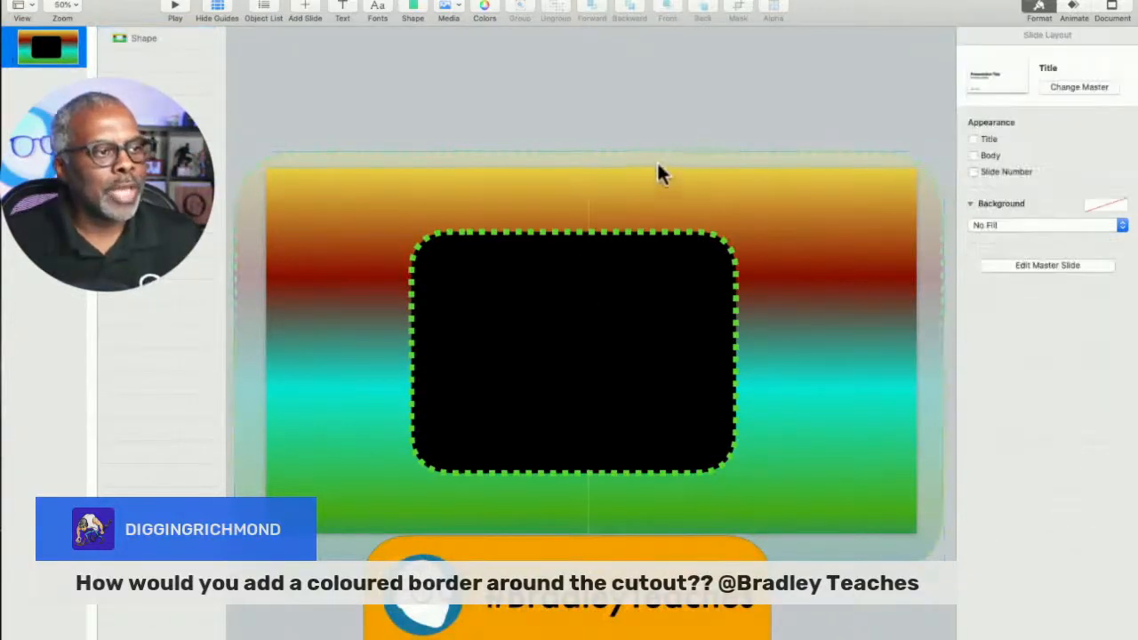
# Step: Stretch the gradient shape's upper edge higher above the slide, keeping its outer border outside the slide area
pyautogui.click(680, 175)
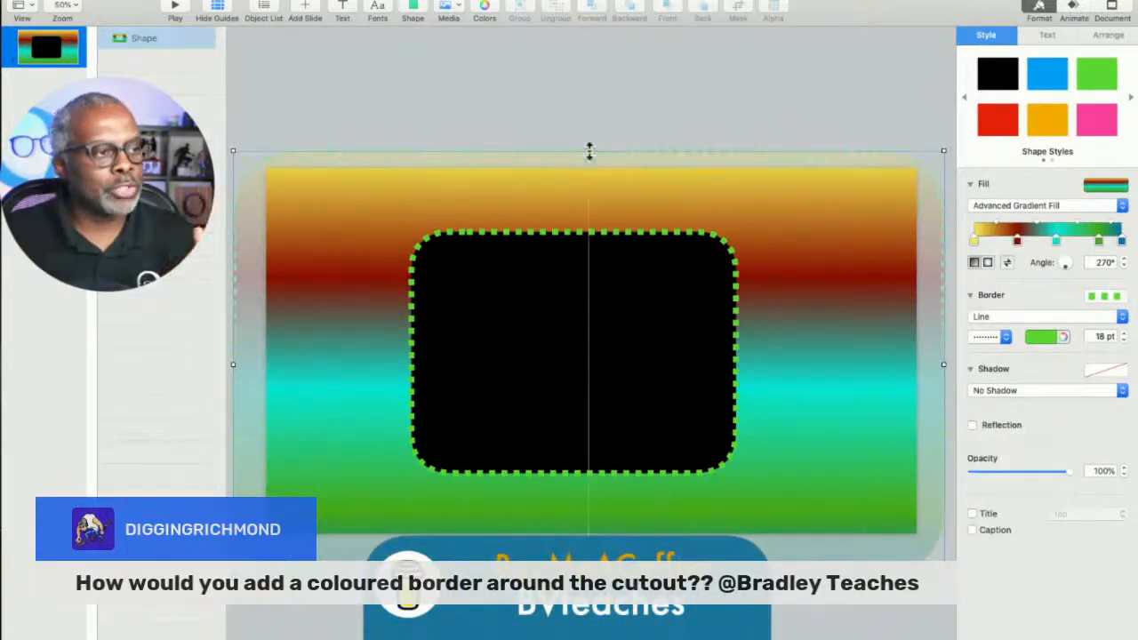
pyautogui.moveTo(590, 150); pyautogui.dragTo(587, 169)
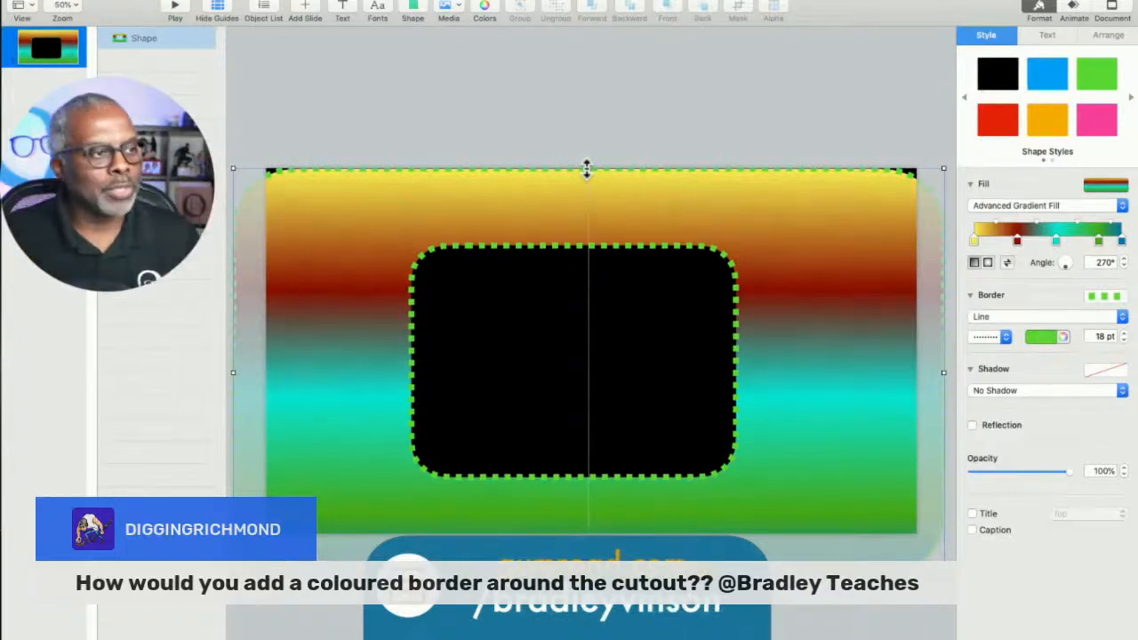
pyautogui.moveTo(587, 169); pyautogui.dragTo(590, 133)
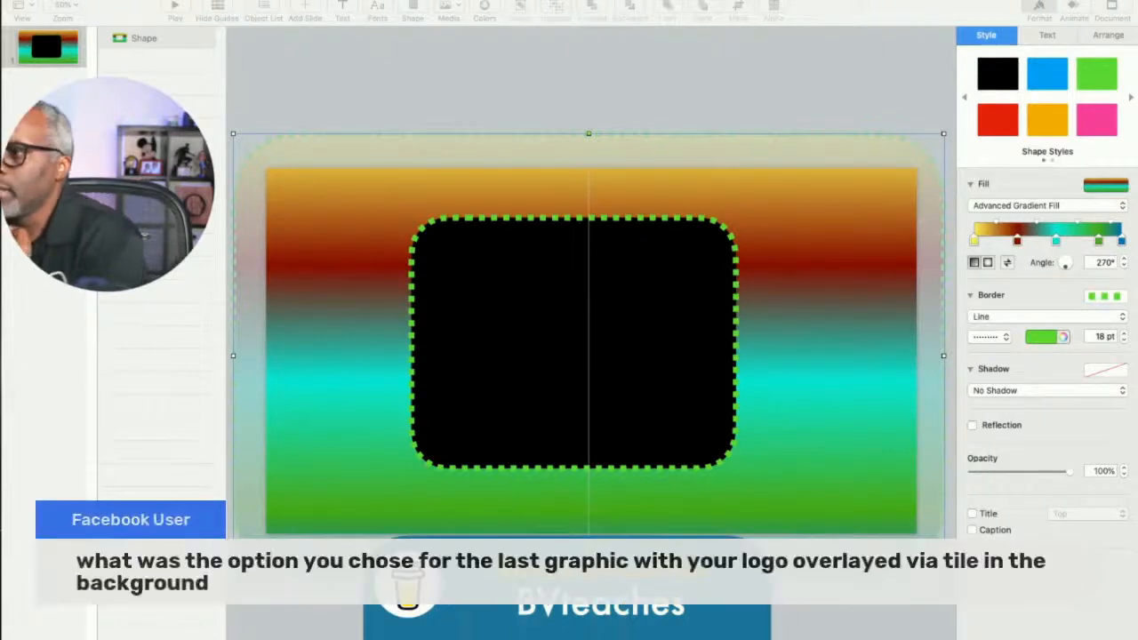
# Step: Change the cutout shape's fill from the gradient to Image Fill
pyautogui.click(774, 209)
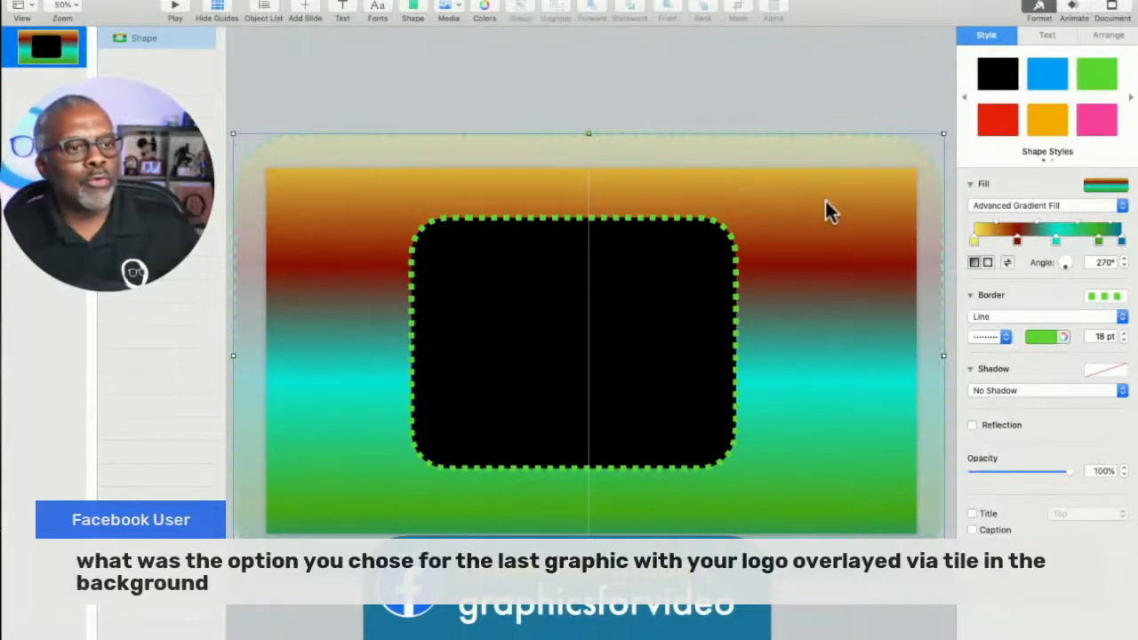
pyautogui.click(1004, 207)
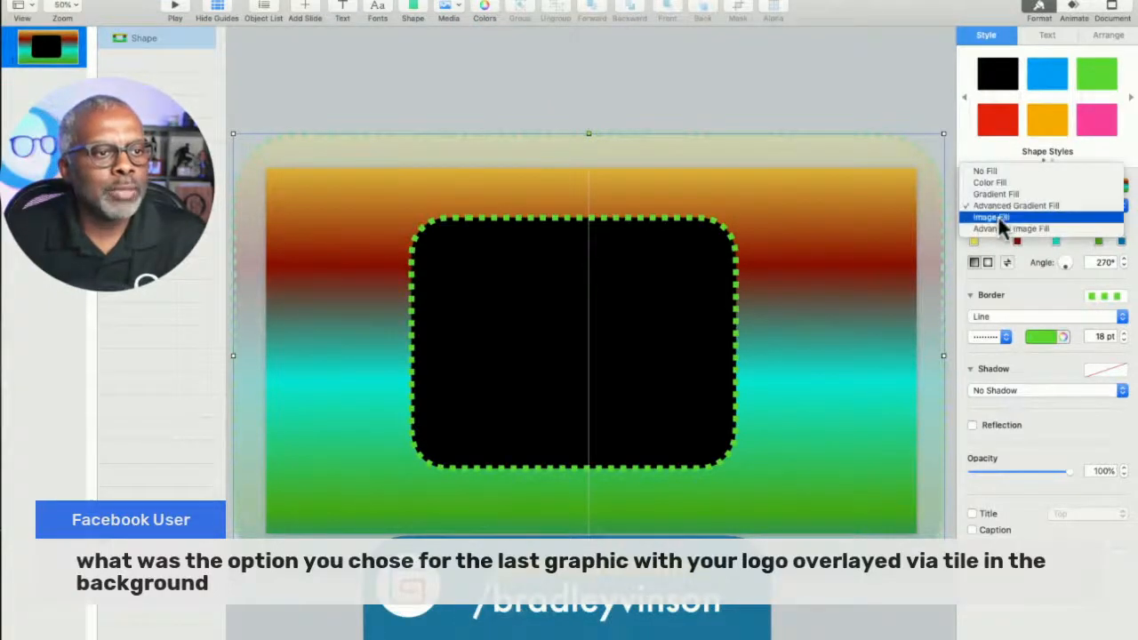
pyautogui.click(1003, 217)
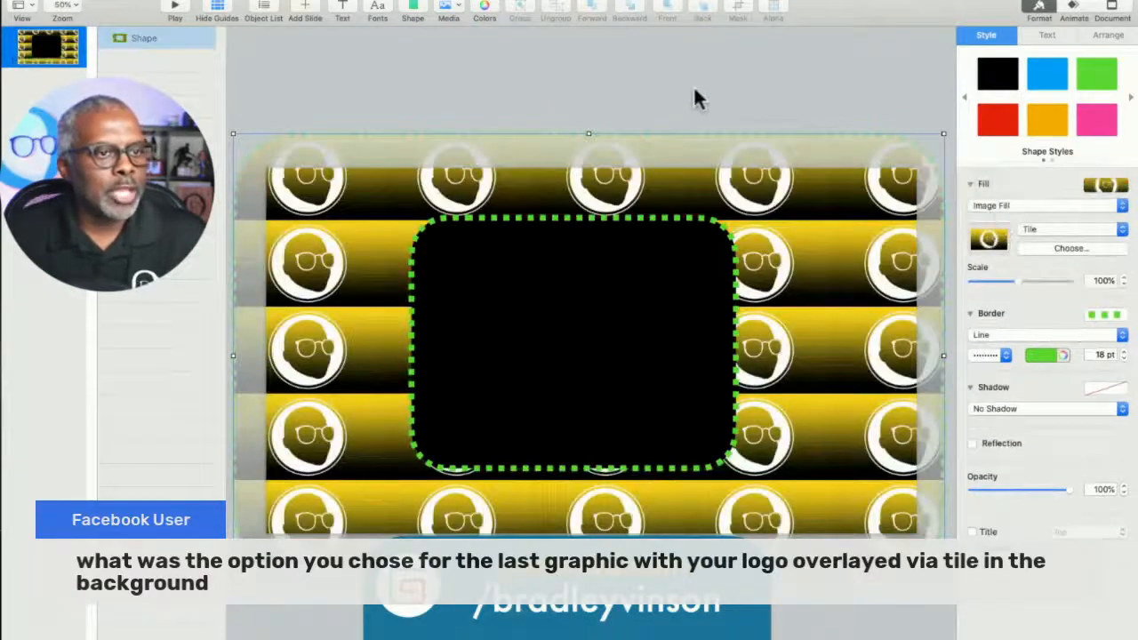
# Step: Try the Stretch, Scale to Fill and Scale to Fit modes on the shape's image fill
pyautogui.click(1053, 228)
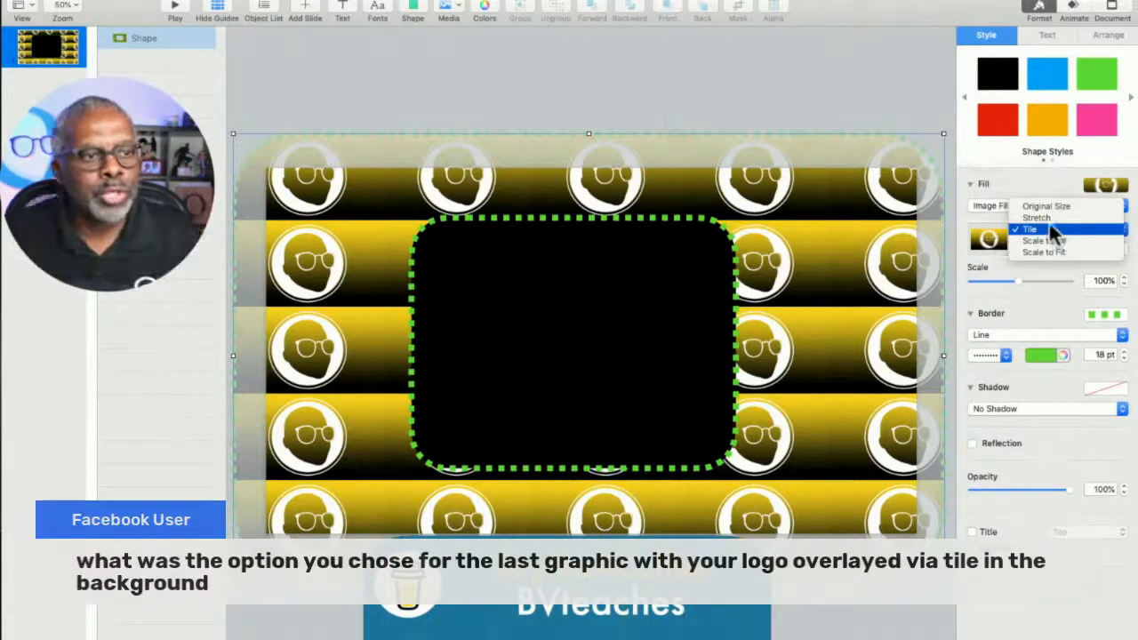
pyautogui.click(1049, 217)
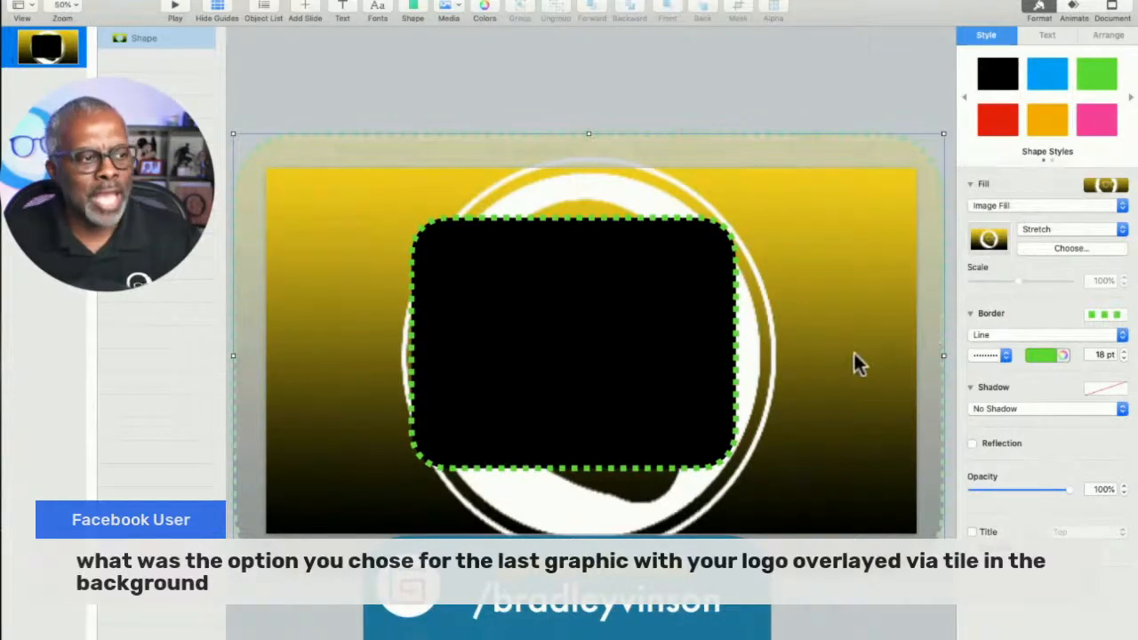
pyautogui.click(1043, 229)
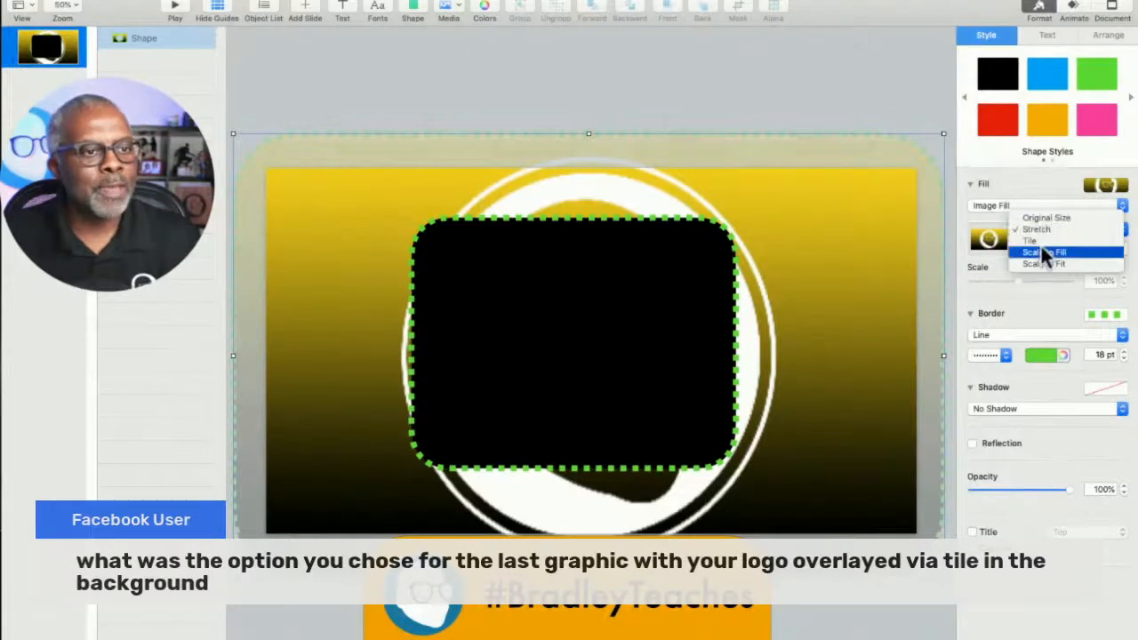
pyautogui.click(1044, 253)
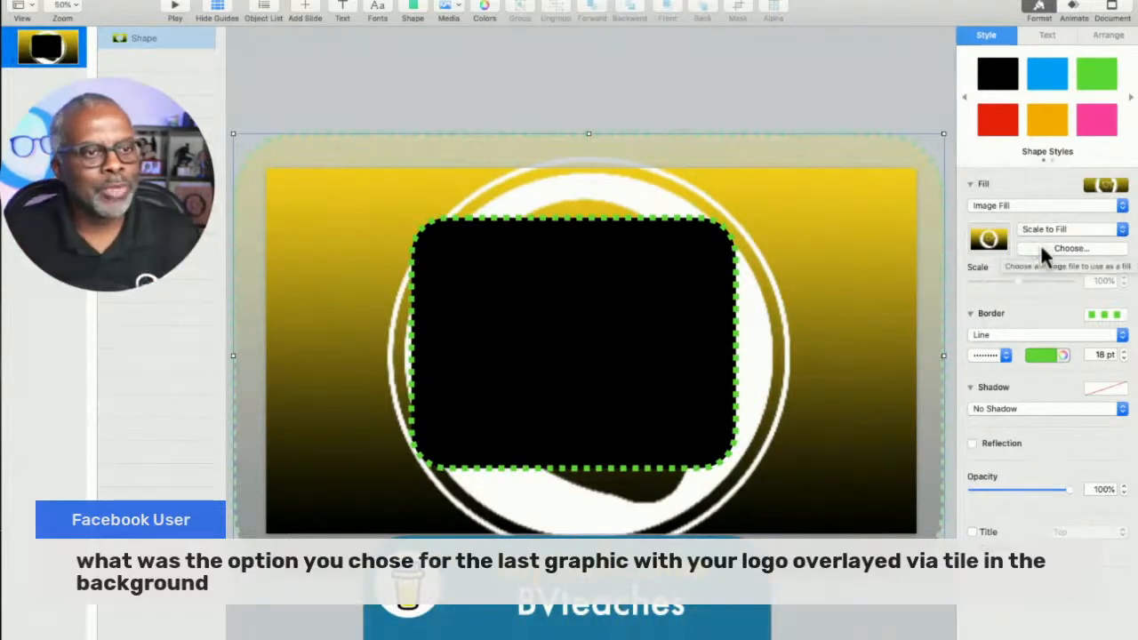
pyautogui.click(1035, 229)
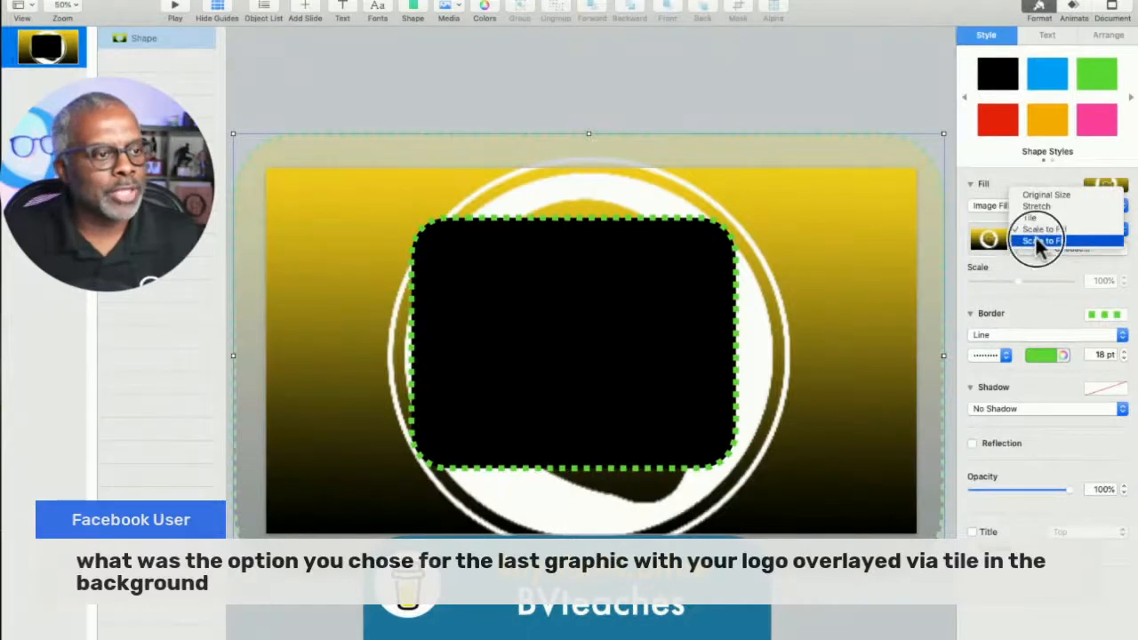
pyautogui.click(1040, 241)
# Step: Set the image fill to Original Size and increase its scale to about 107%
pyautogui.click(1036, 227)
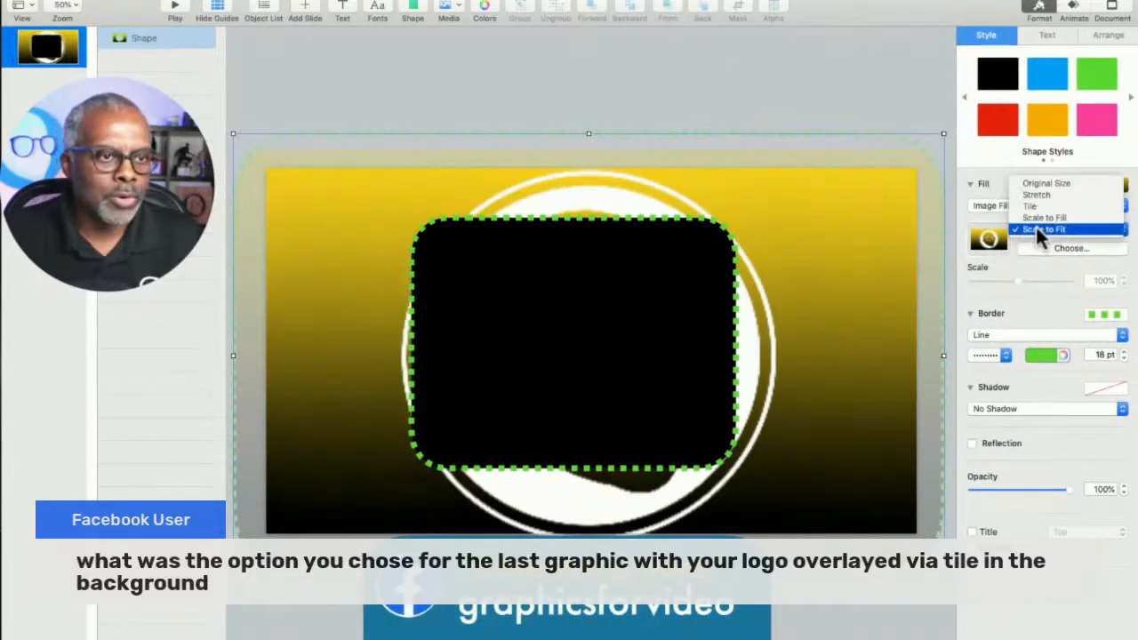
pyautogui.click(1047, 182)
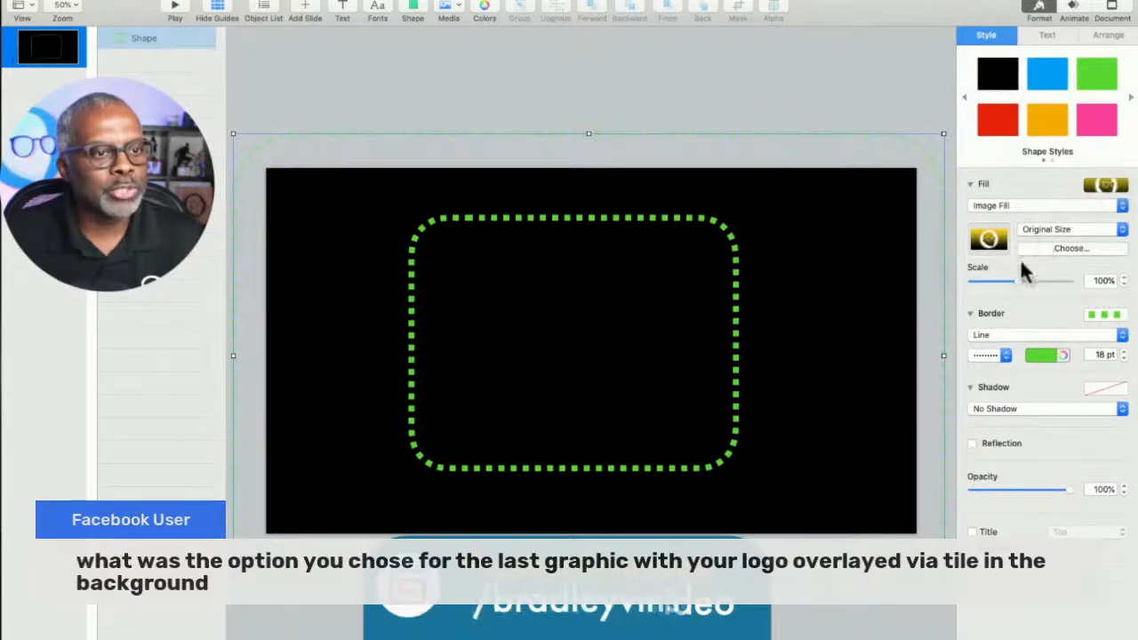
pyautogui.moveTo(1019, 281)
pyautogui.mouseDown()
pyautogui.moveTo(994, 281)
pyautogui.moveTo(1097, 279)
pyautogui.moveTo(879, 287)
pyautogui.moveTo(1123, 285)
pyautogui.moveTo(1024, 288)
pyautogui.mouseUp()
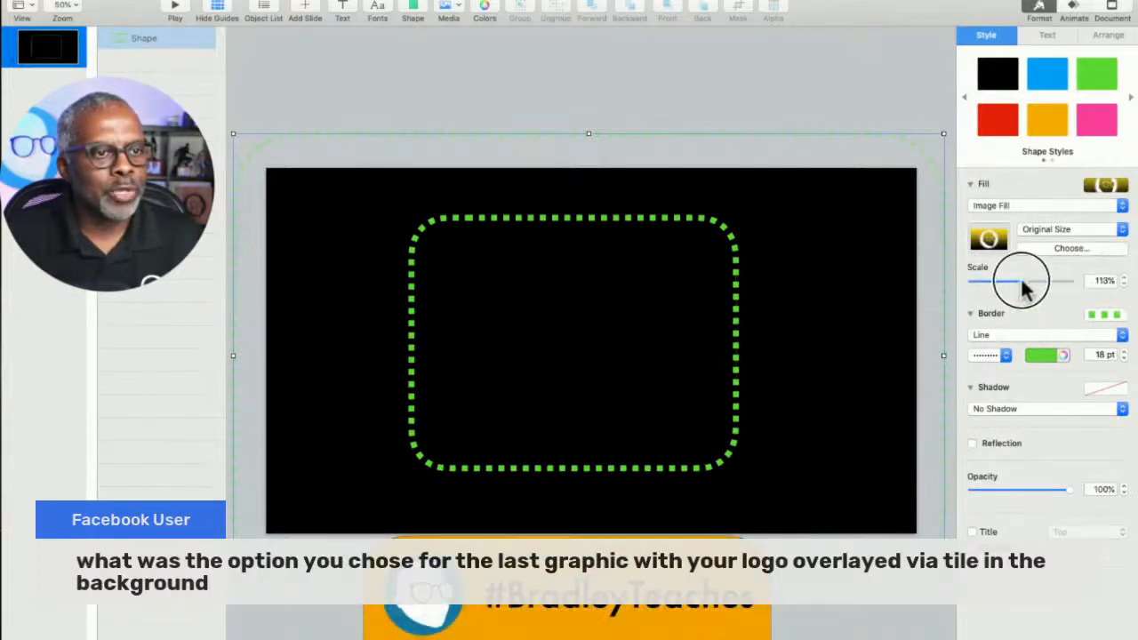
# Step: Try Scale to Fill on the image fill and return it to the Tile mode
pyautogui.click(1045, 228)
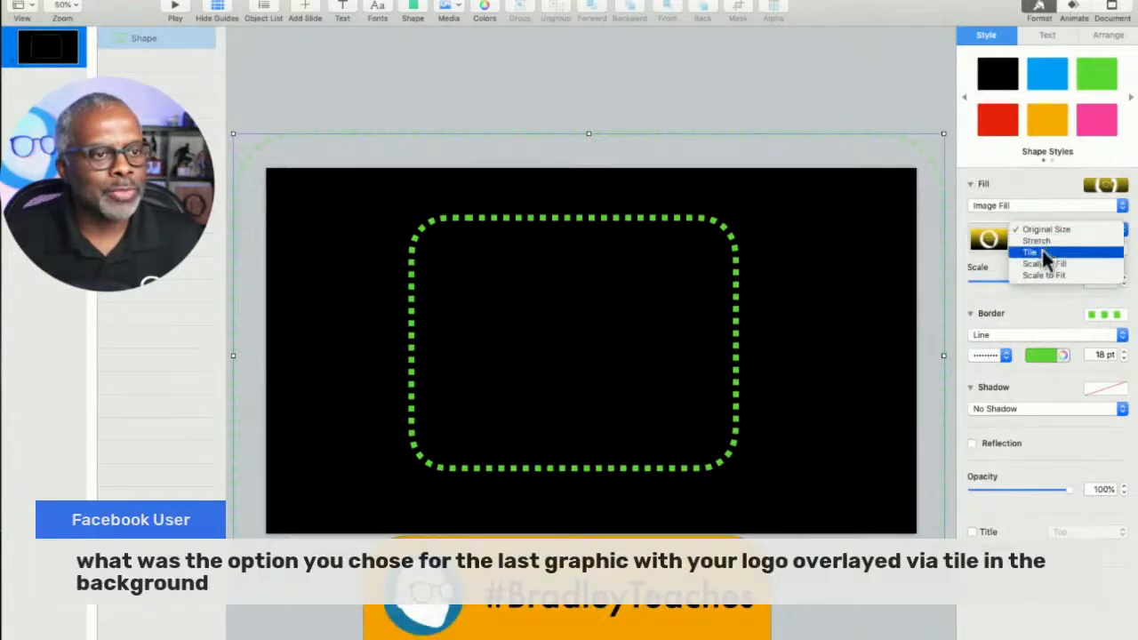
pyautogui.click(1044, 264)
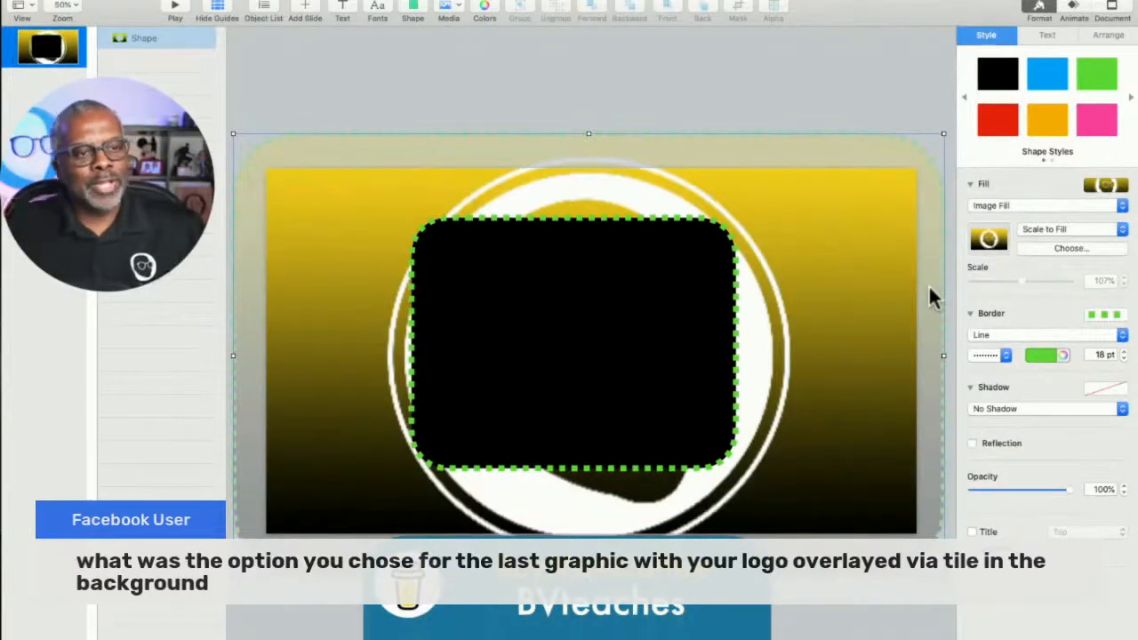
pyautogui.click(1031, 227)
pyautogui.click(1031, 219)
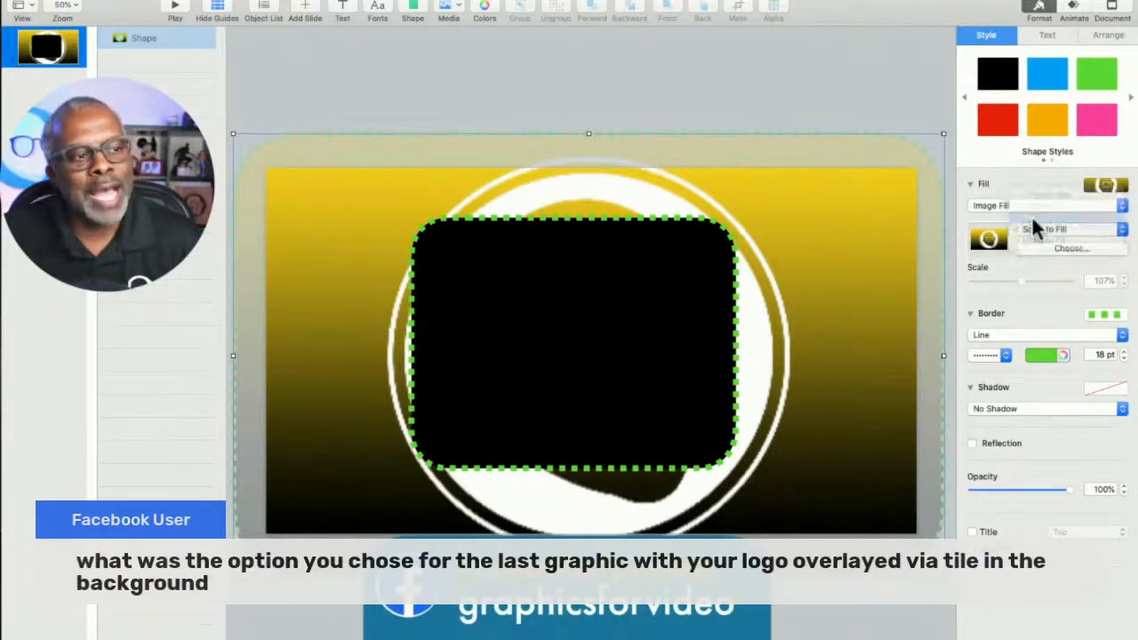